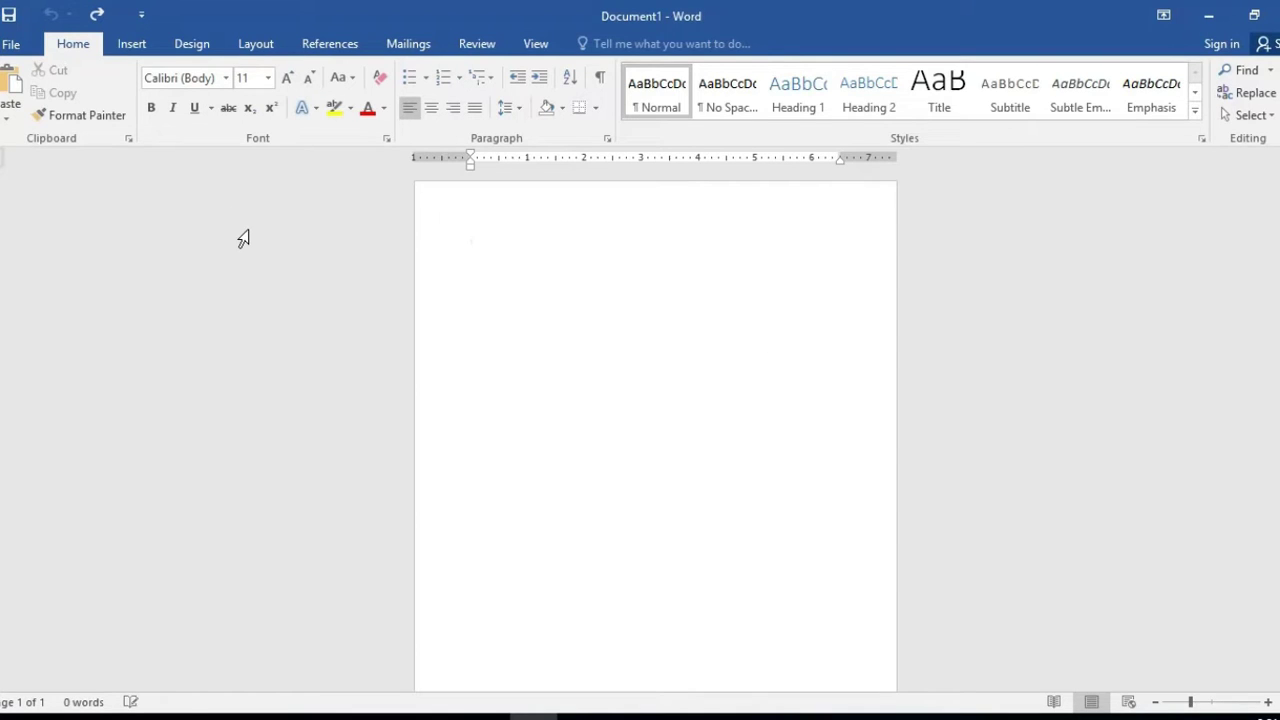
Switch the blank page to Landscape orientation and zoom in on it.
left_click(254, 47)
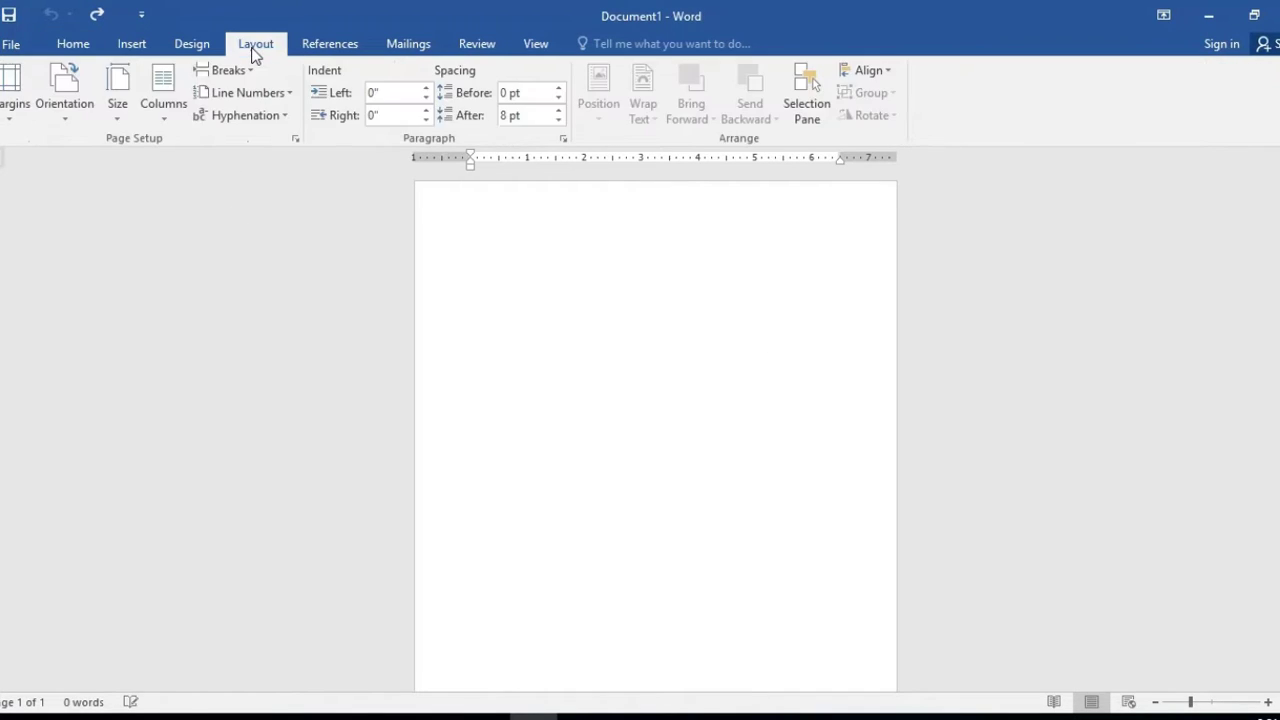
left_click(68, 112)
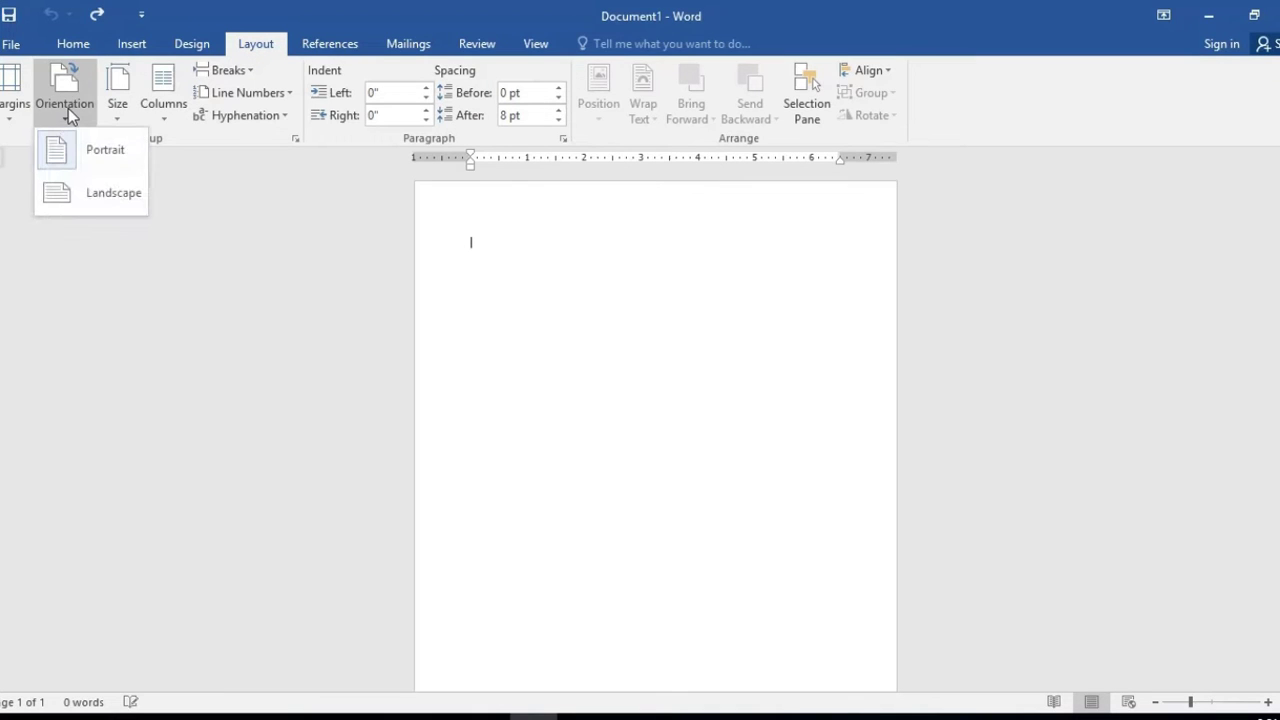
left_click(92, 190)
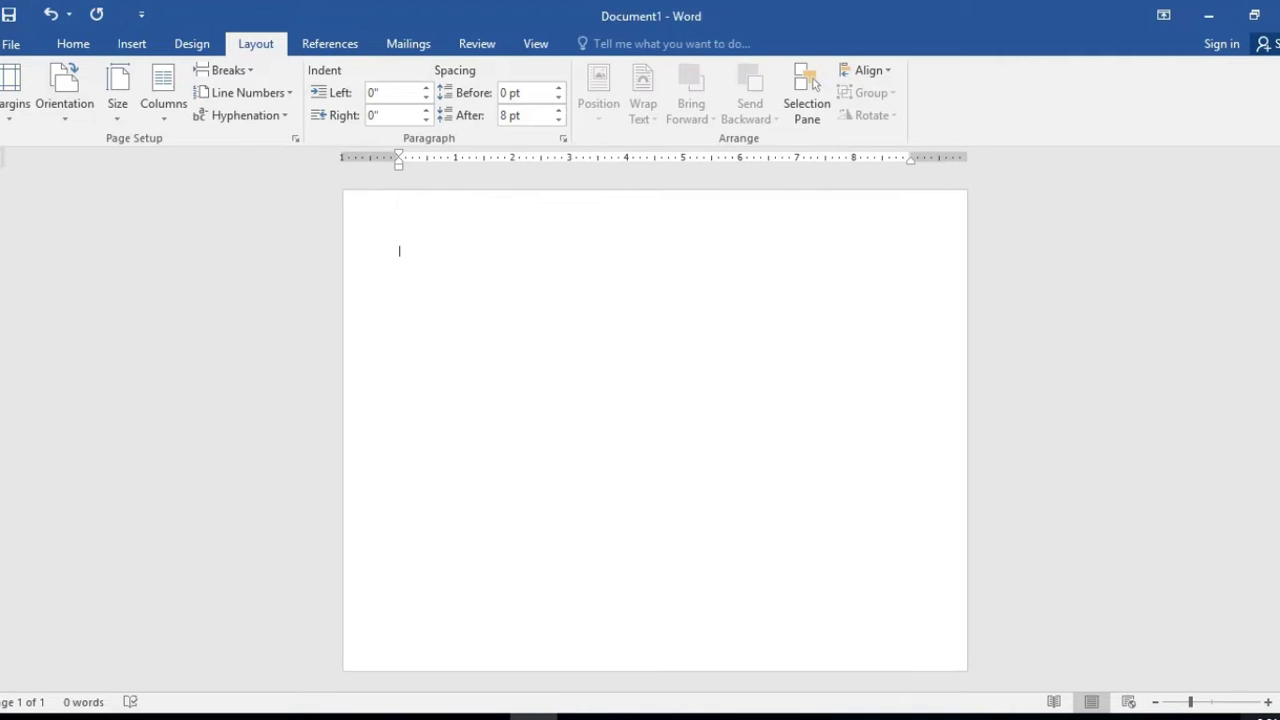
left_click(1268, 703)
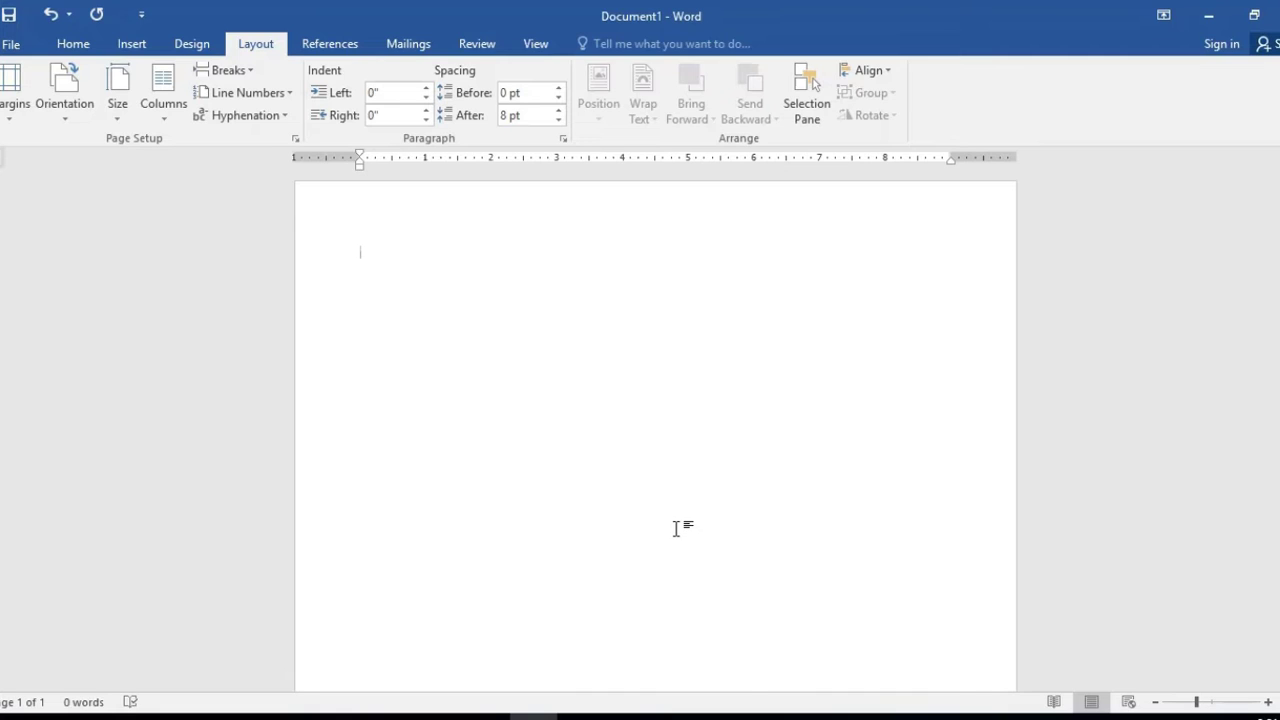
In Page Borders, choose the bracket-frame art border.
left_click(187, 53)
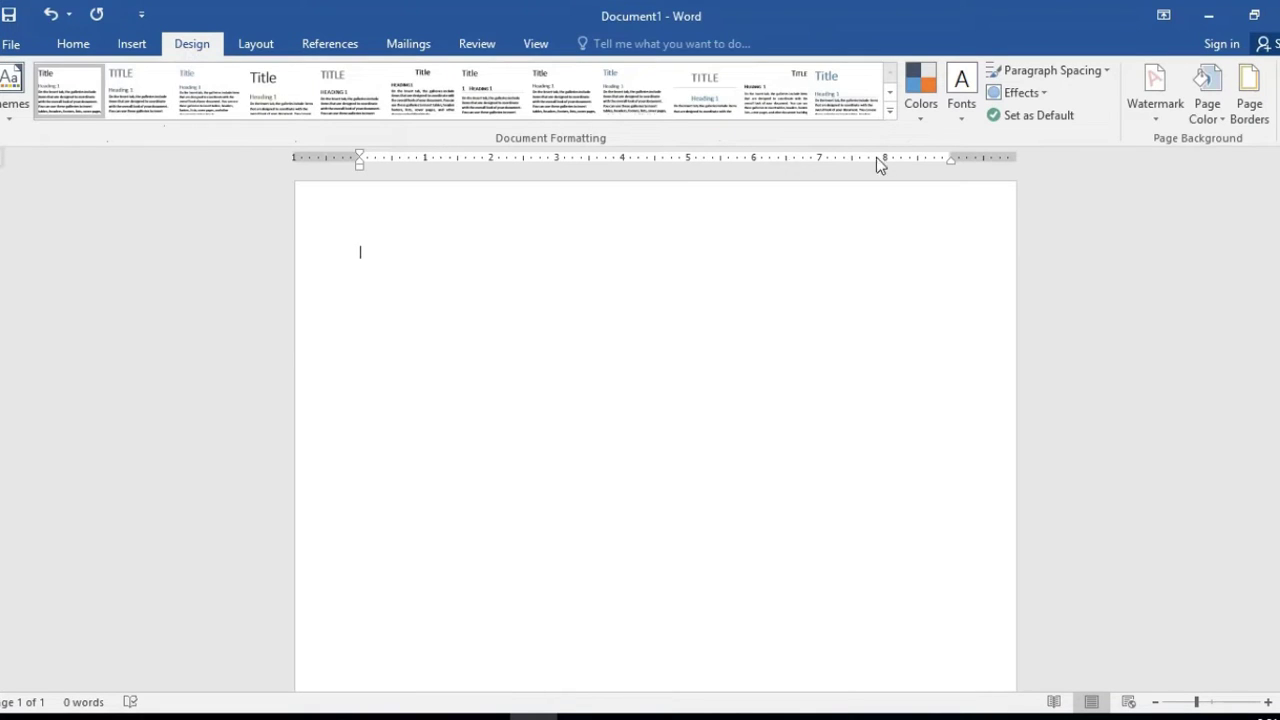
left_click(1248, 110)
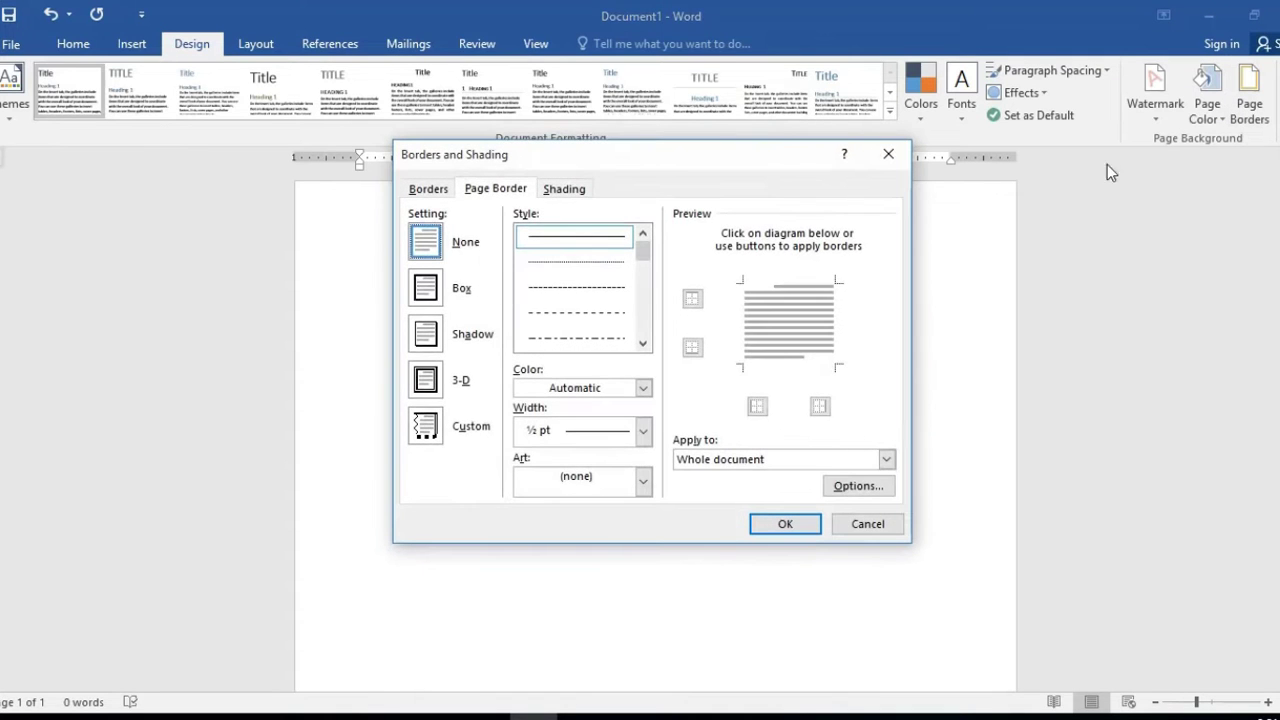
left_click(644, 479)
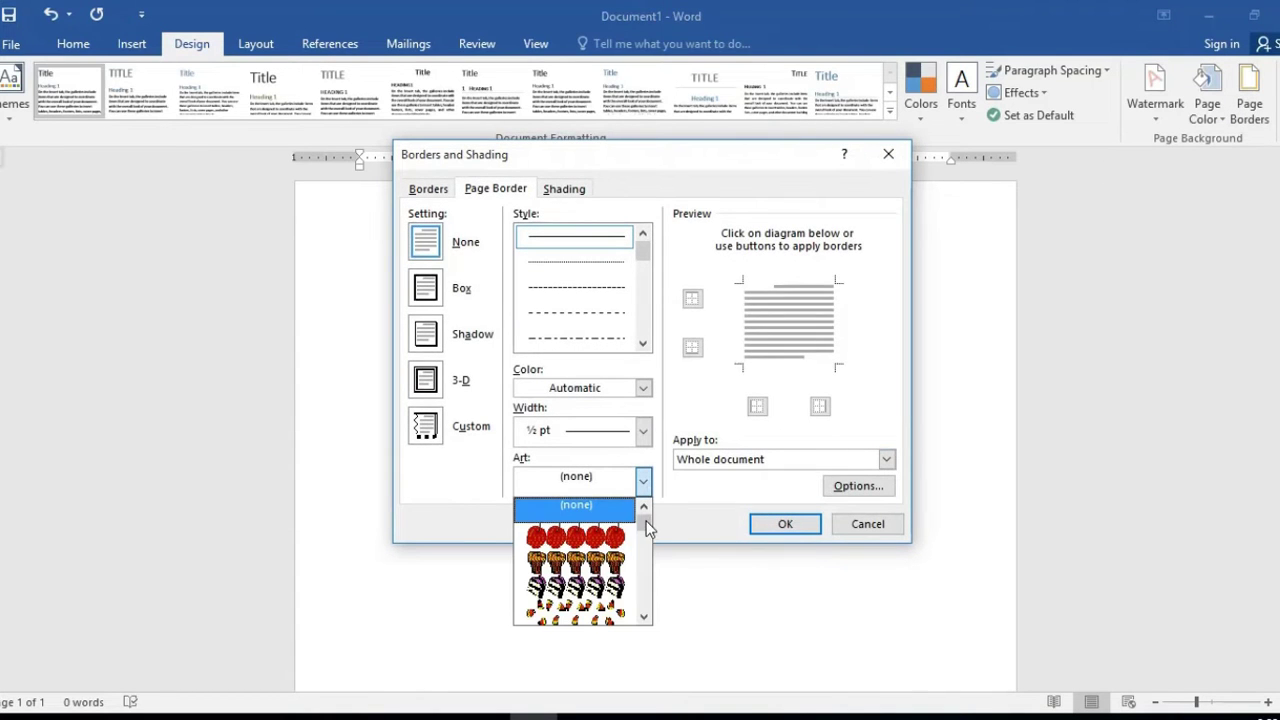
left_click_drag(645, 523, 644, 548)
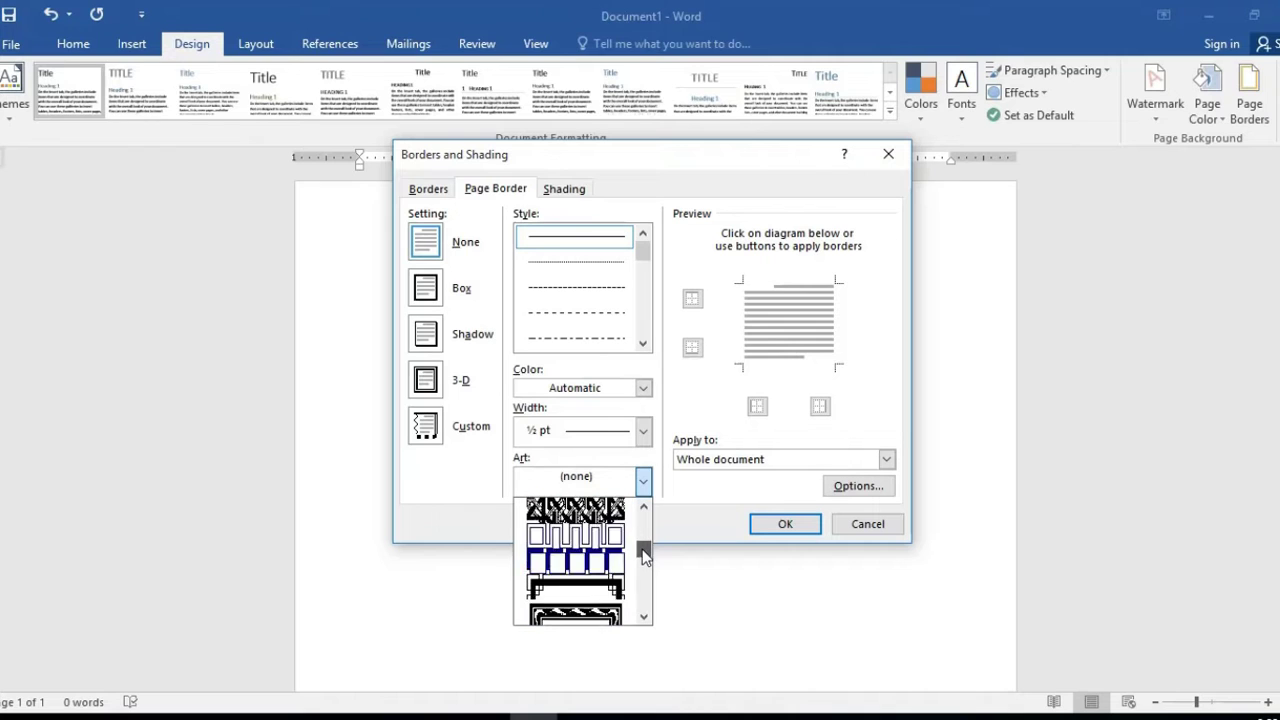
left_click_drag(644, 550, 641, 595)
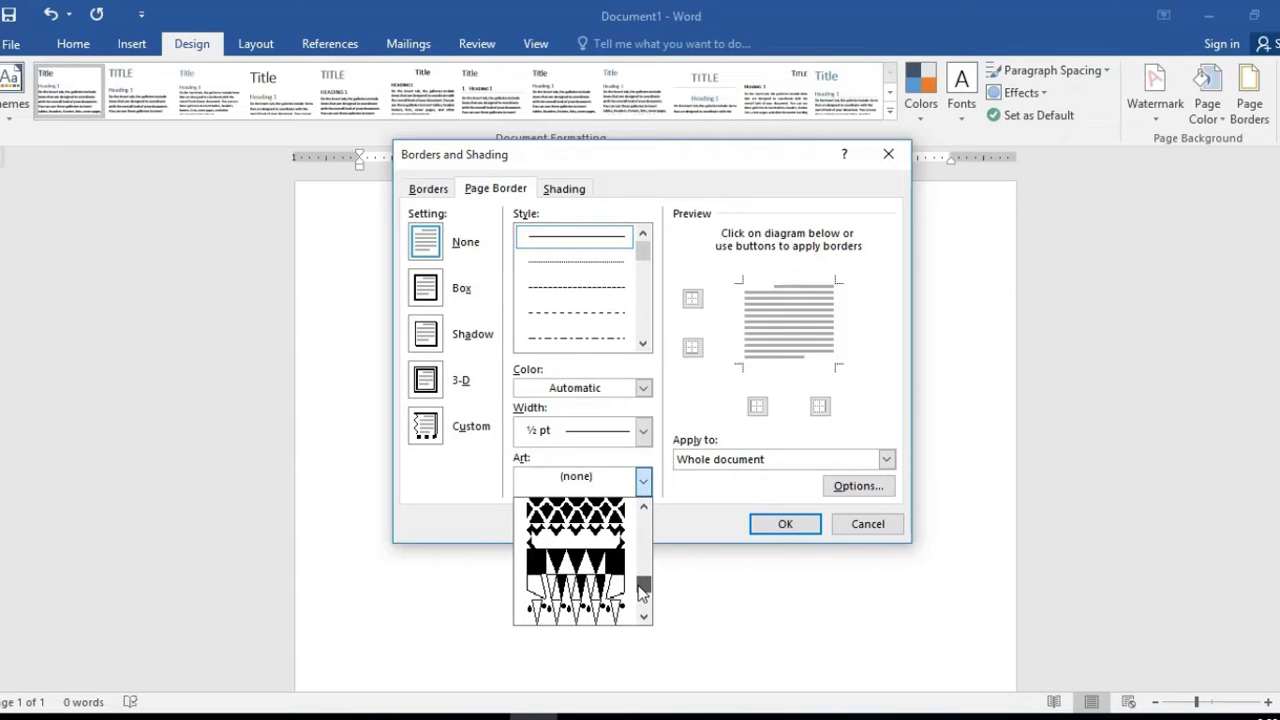
left_click_drag(641, 593, 641, 593)
left_click_drag(642, 592, 643, 585)
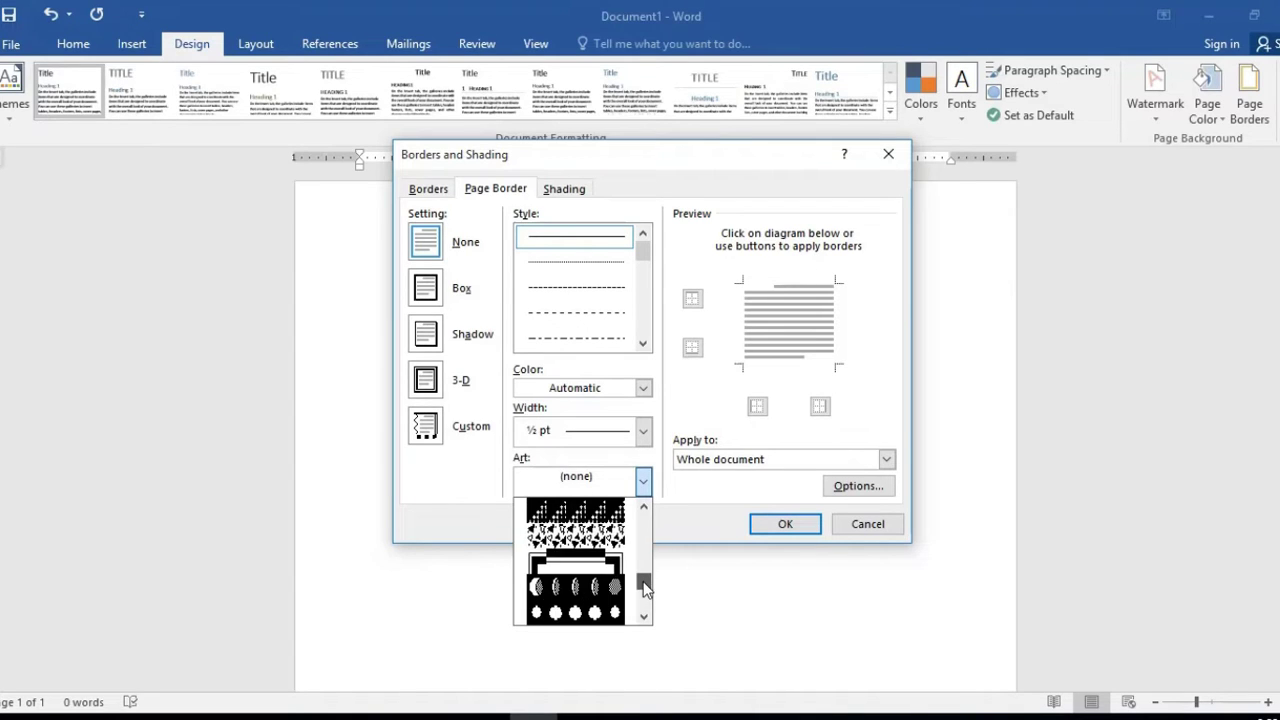
left_click(575, 562)
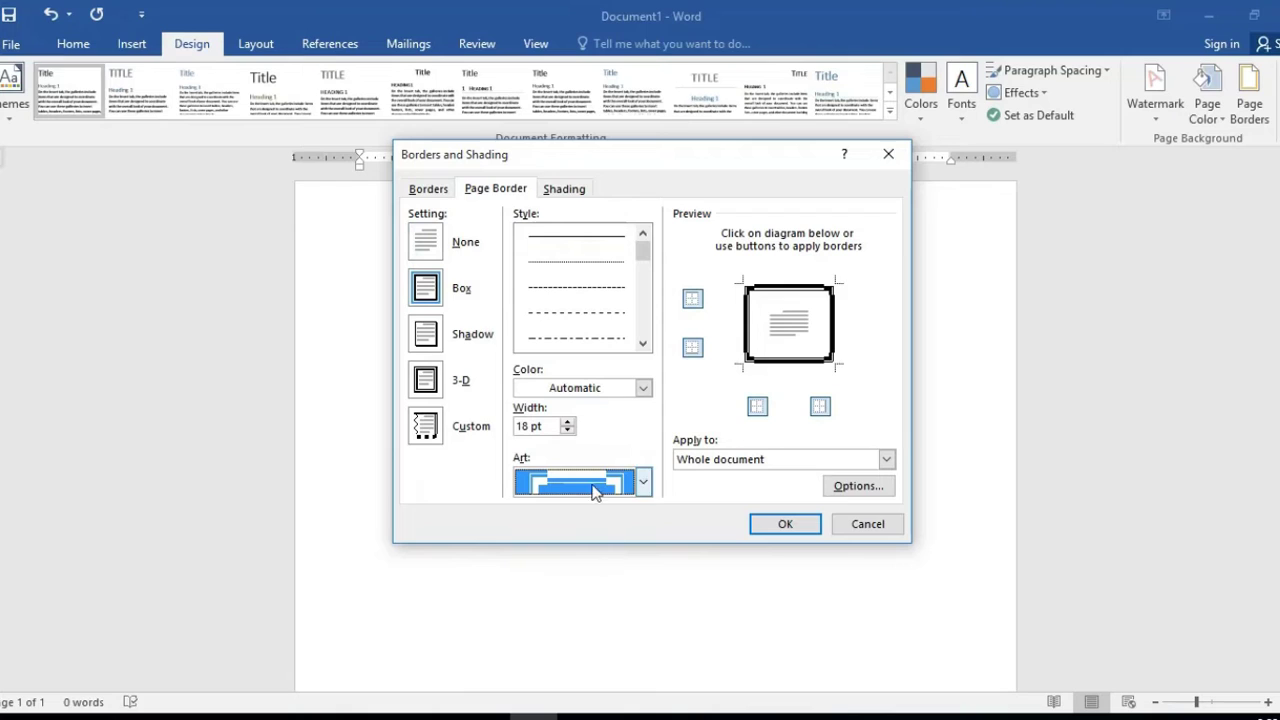
Raise the art border width to 30 pt, colour it orange, and apply it.
left_click(567, 422)
left_click(567, 422)
left_click(567, 422)
left_click(567, 422)
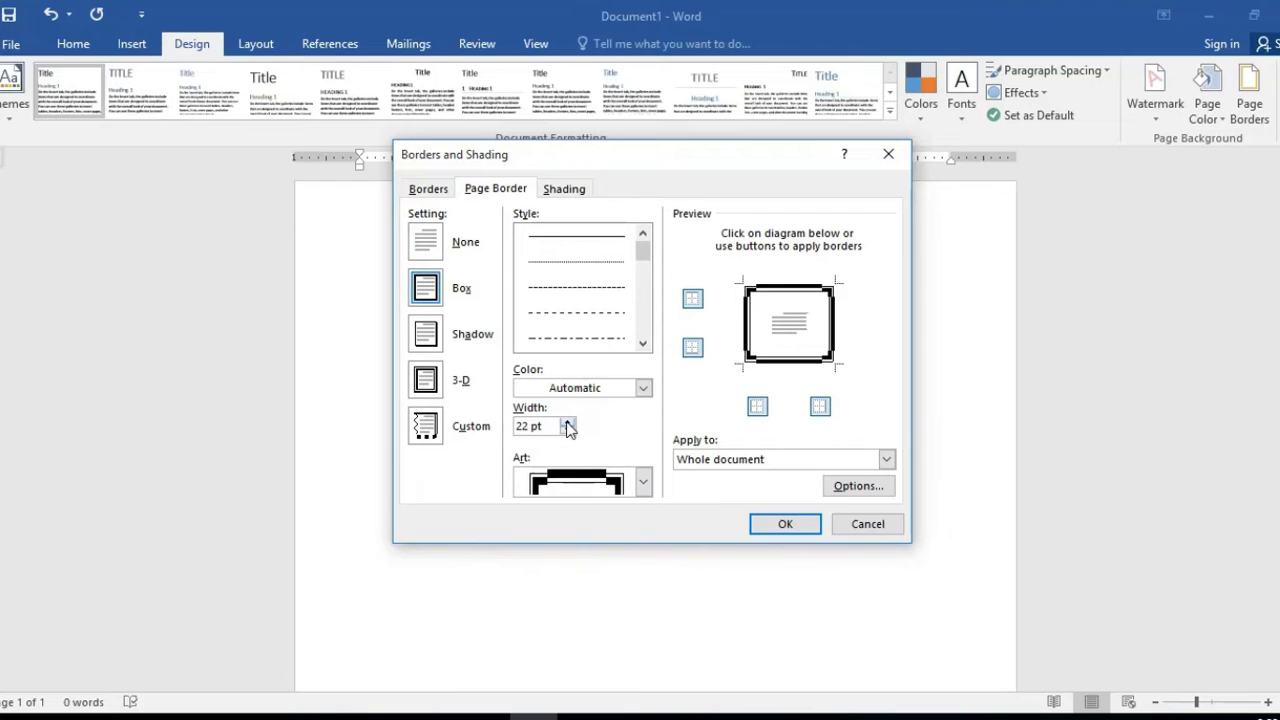
left_click(567, 422)
left_click(567, 422)
left_click(567, 422)
left_click(567, 422)
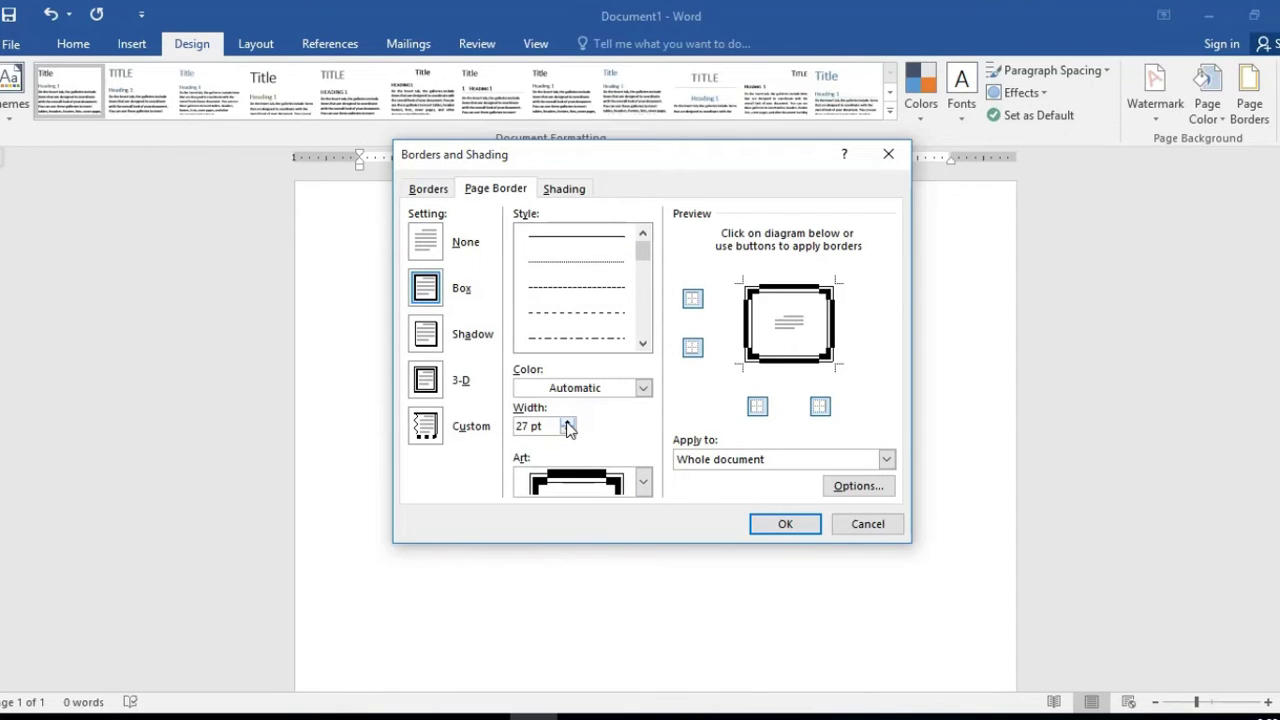
left_click(567, 422)
left_click(567, 422)
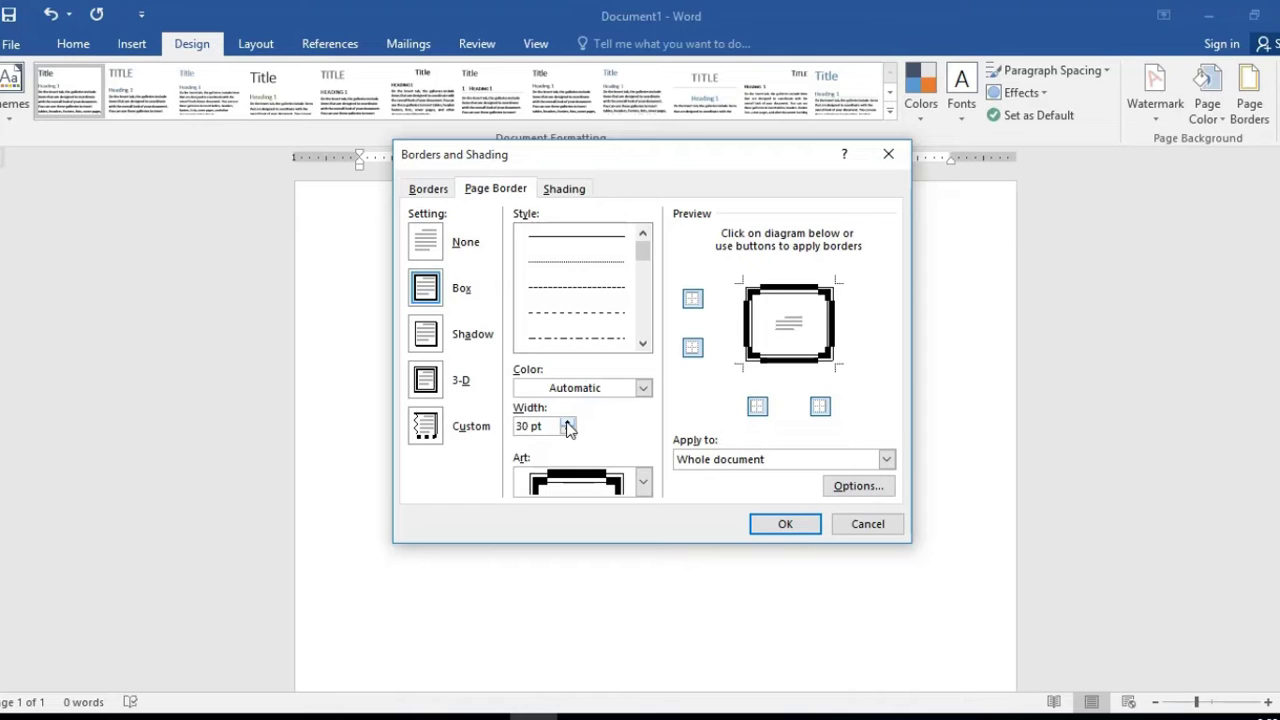
left_click(643, 388)
left_click(607, 455)
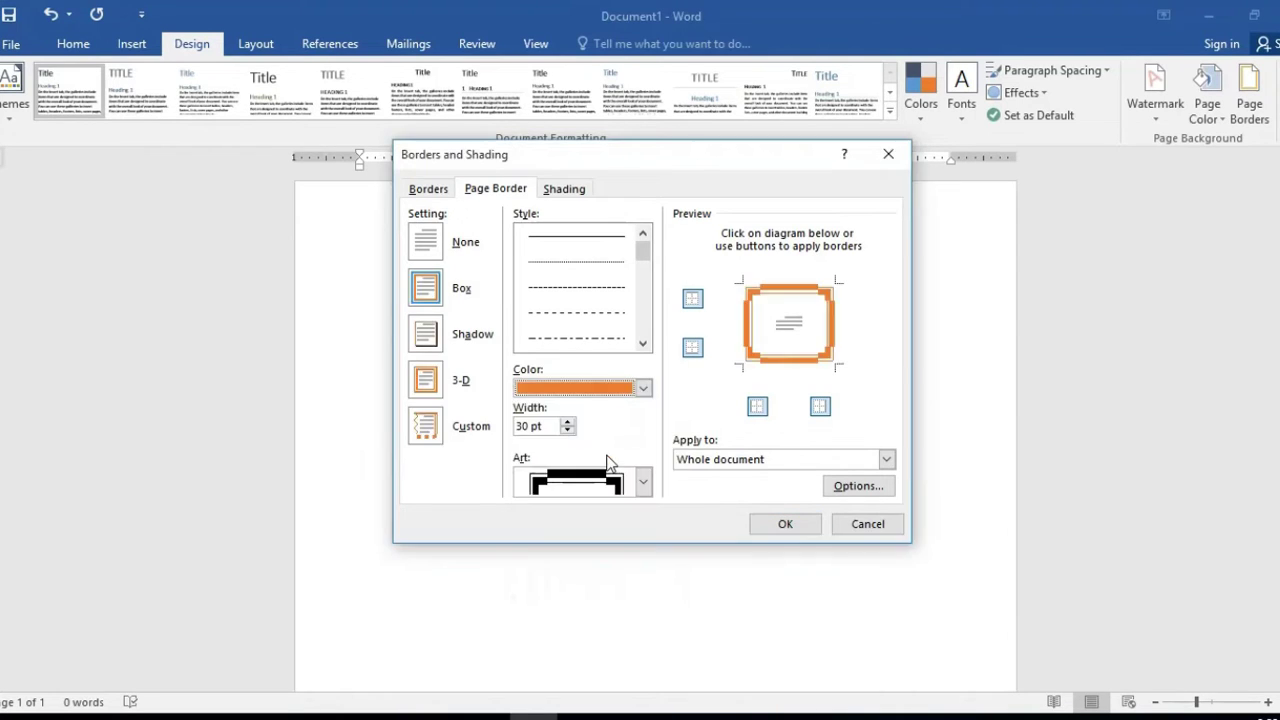
left_click(777, 529)
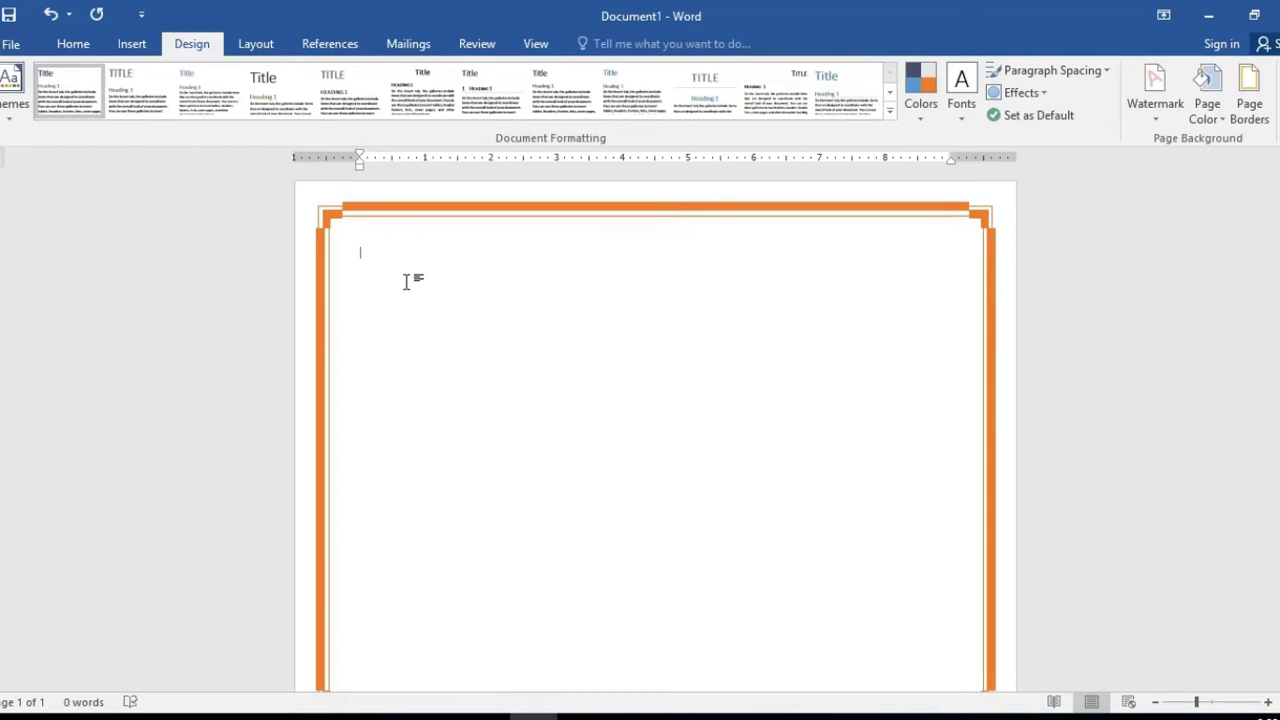
Type the title text 'Certificate of Completion' at the top of the page.
type("ce")
type("rtif")
type("icate ")
type("of")
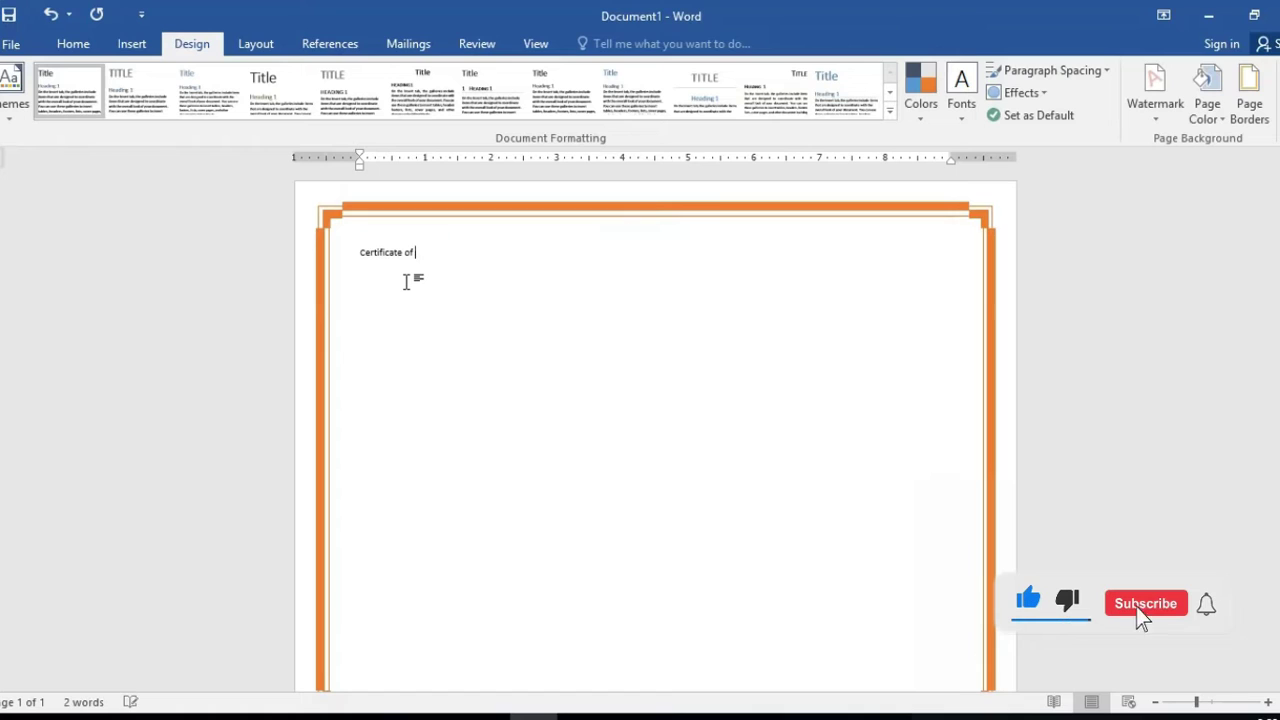
type("c")
type("ompl")
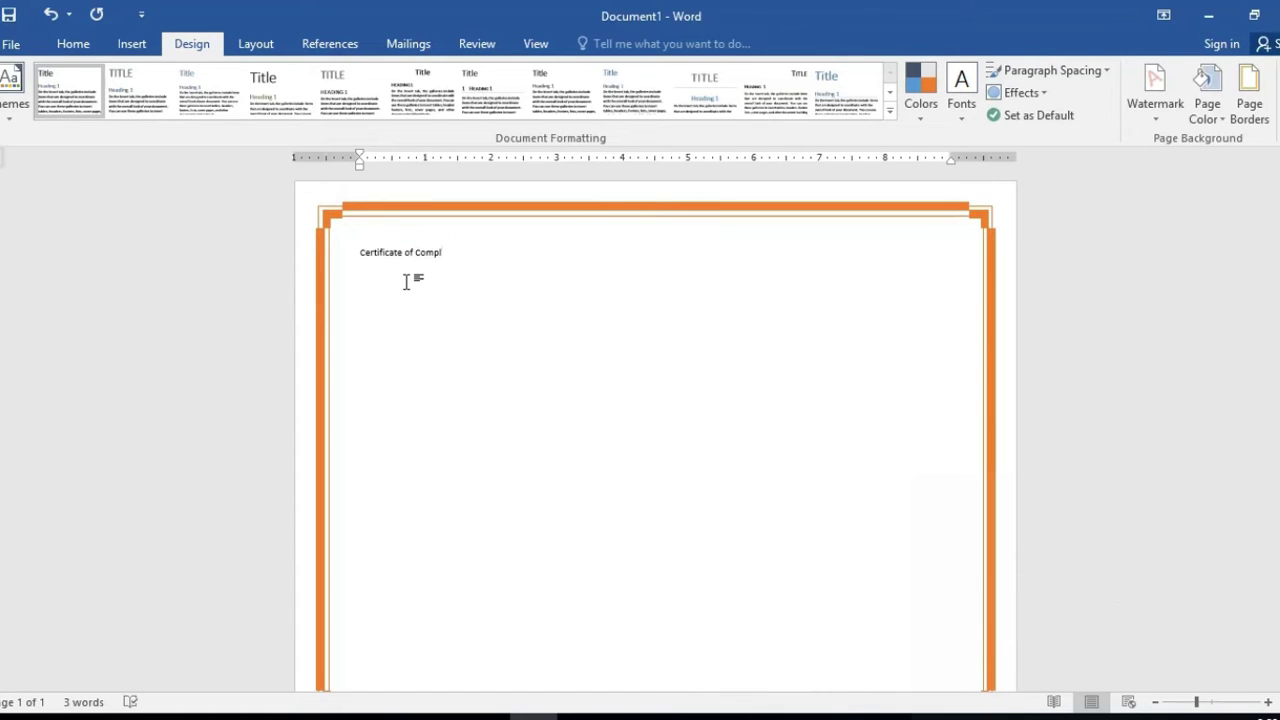
type("etion")
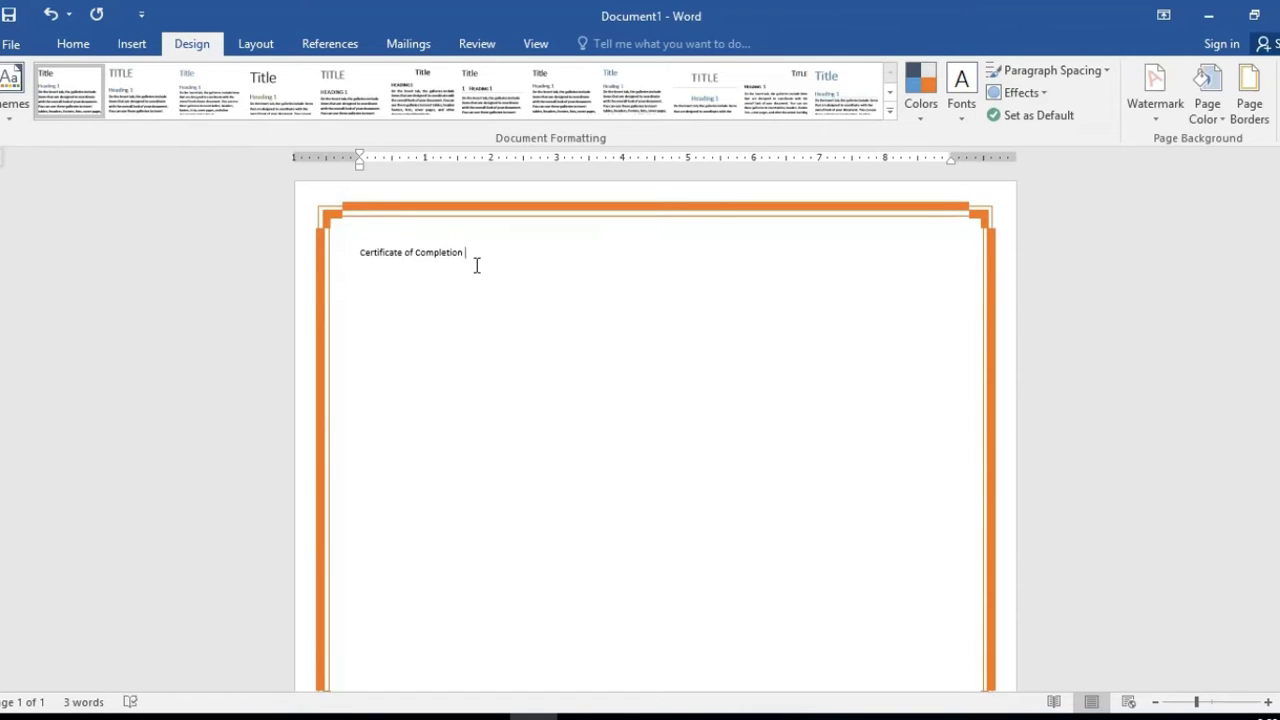
Make the title bold, size it to 36 pt, and centre it.
left_click_drag(467, 253, 364, 247)
left_click(377, 214)
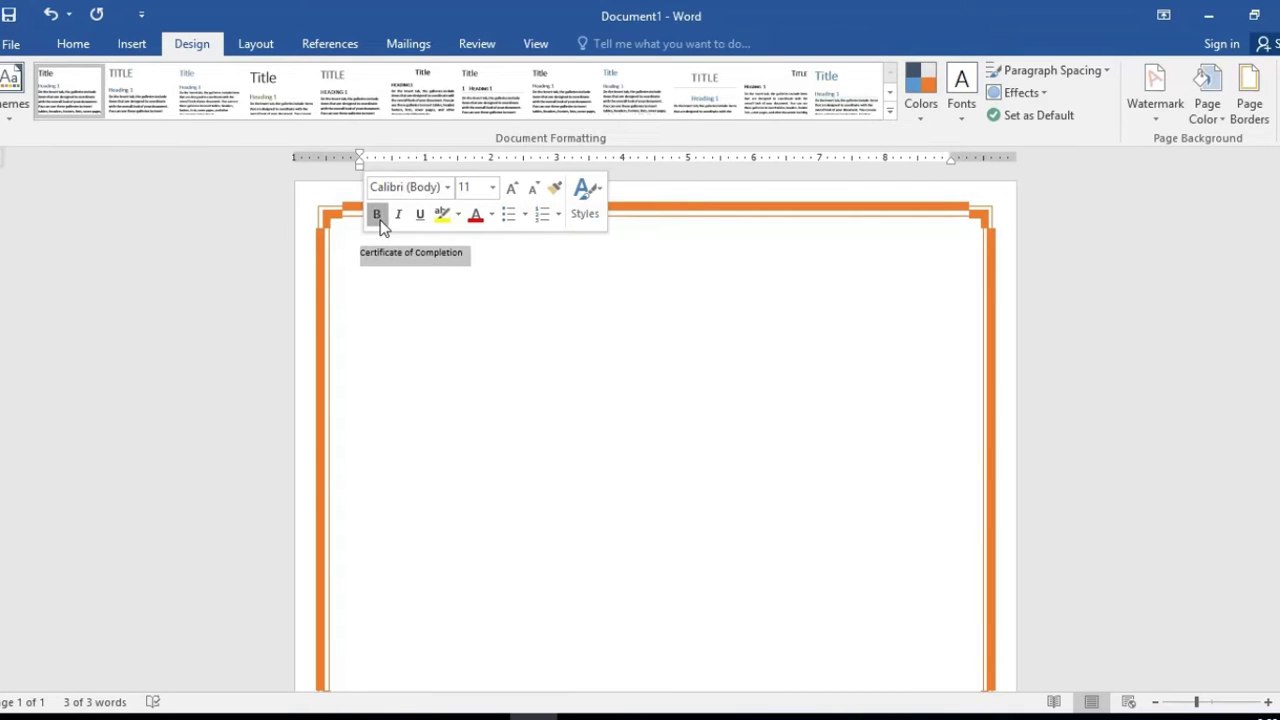
left_click(72, 45)
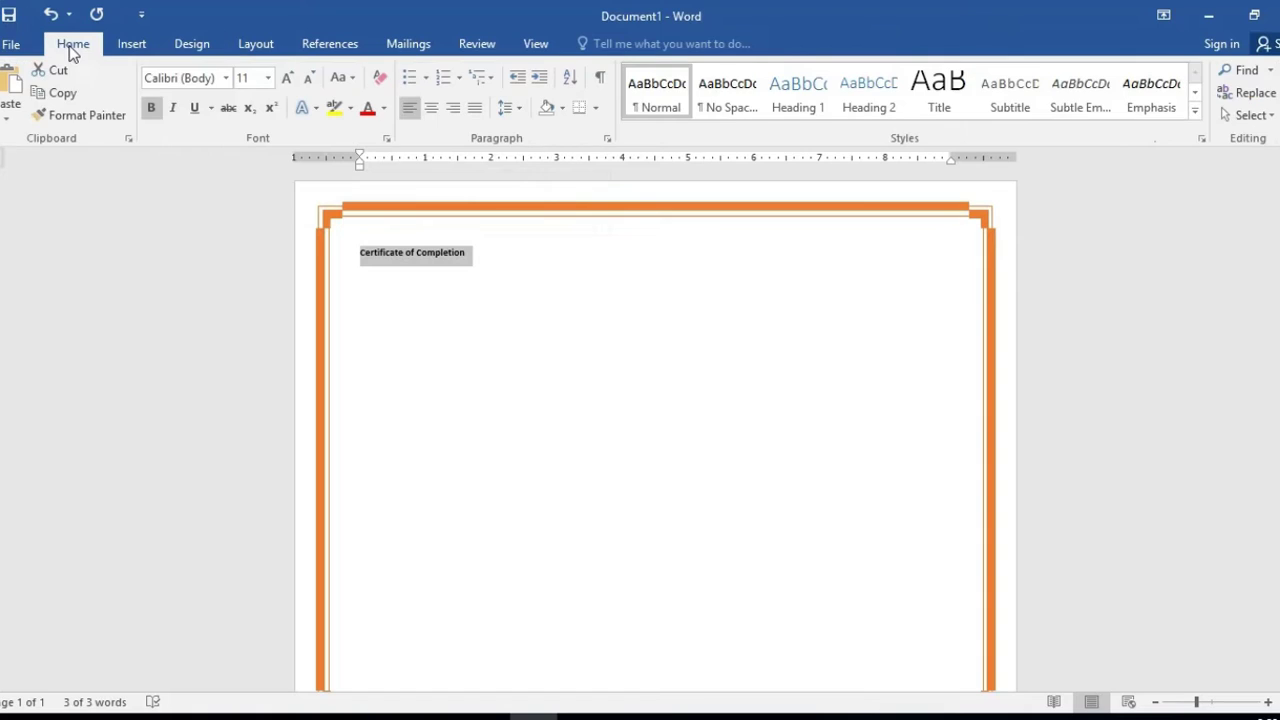
left_click(289, 79)
left_click(288, 78)
left_click(288, 78)
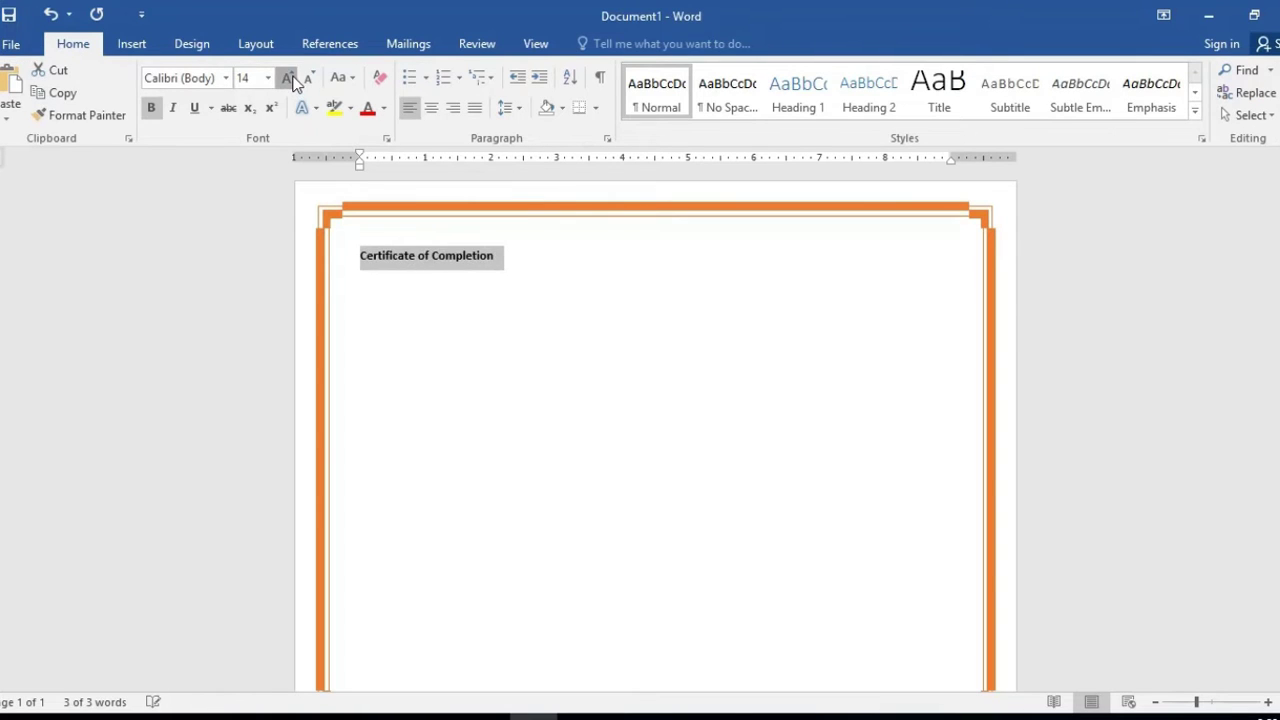
left_click(288, 78)
left_click(288, 78)
left_click(288, 78)
left_click(290, 78)
left_click(290, 78)
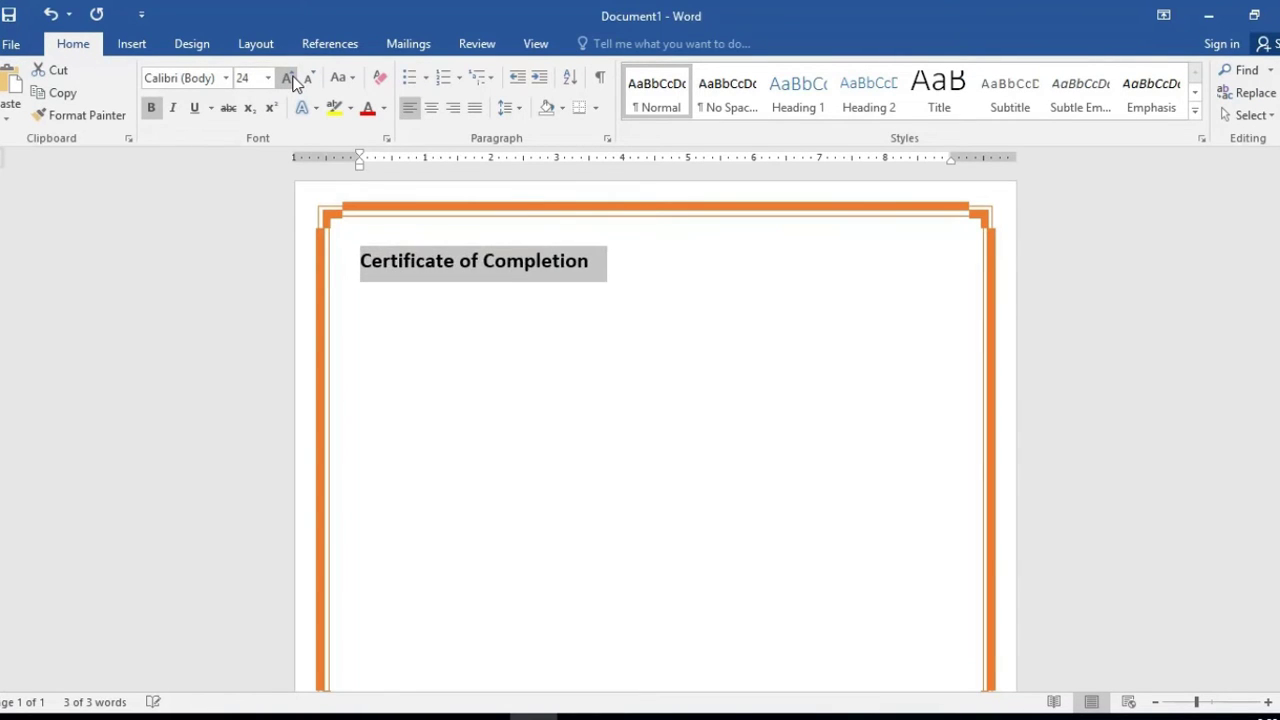
left_click(290, 78)
left_click(290, 78)
left_click(290, 78)
left_click(290, 79)
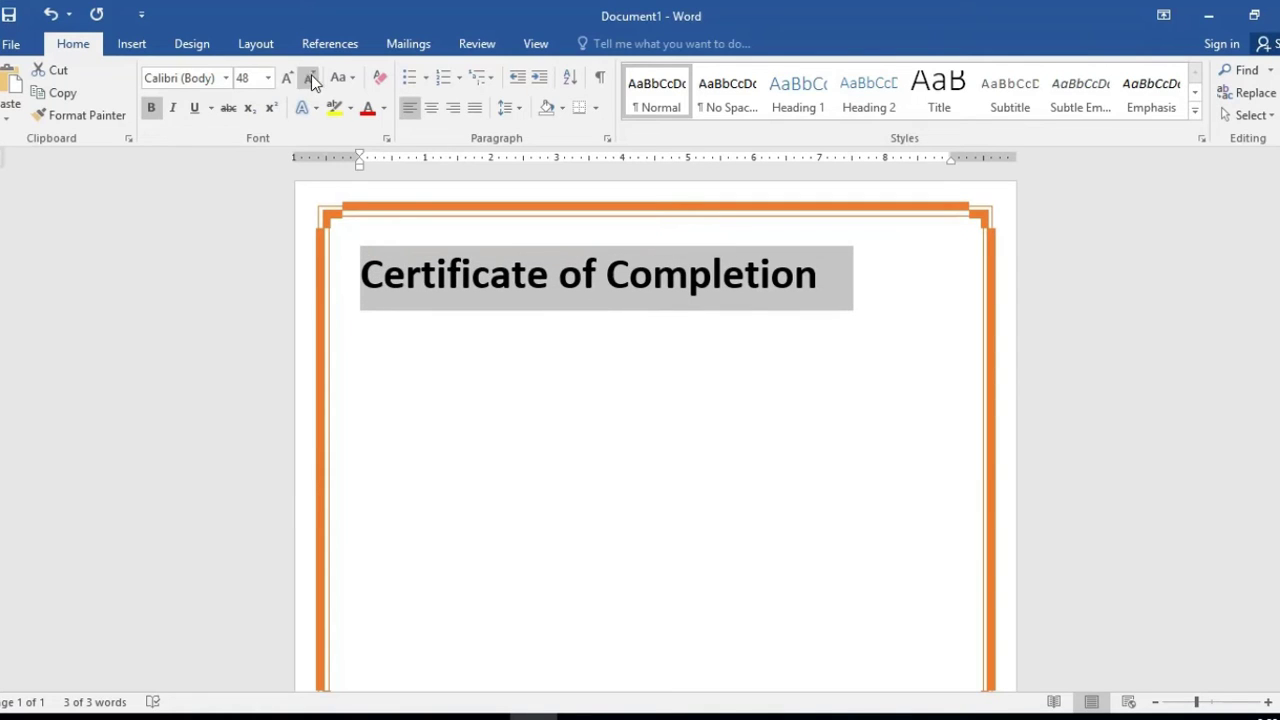
left_click(310, 79)
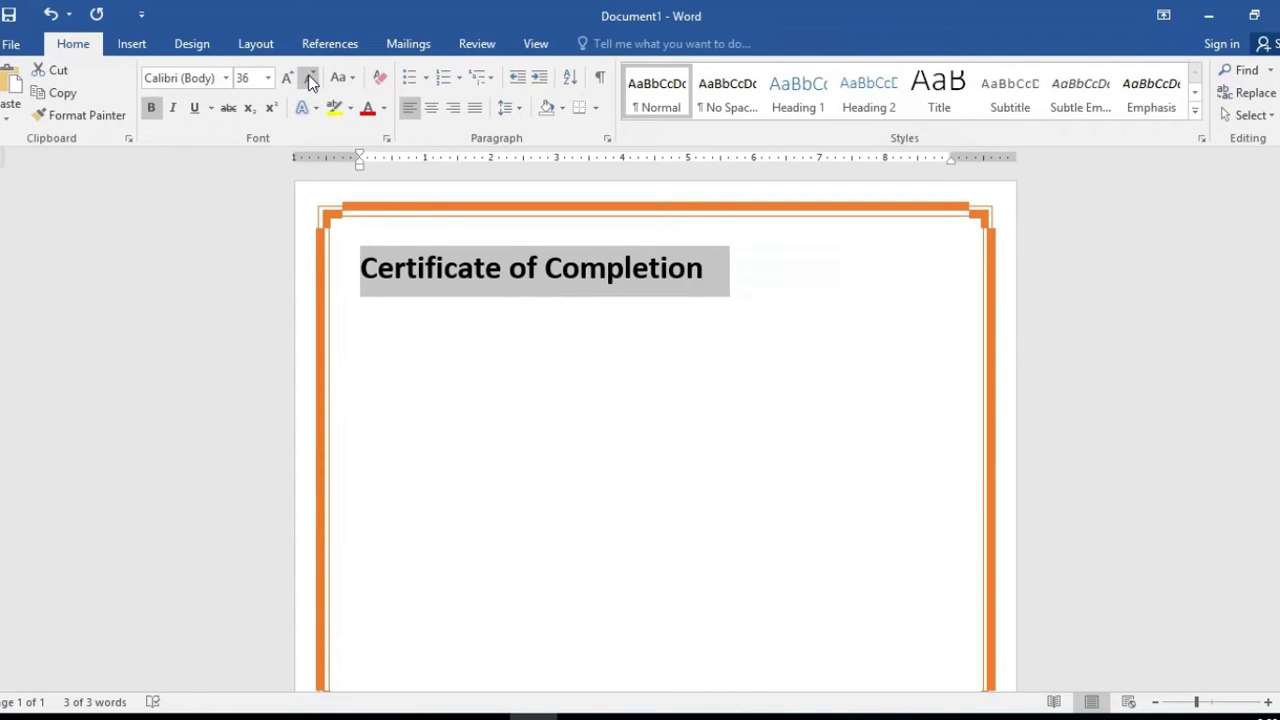
left_click(432, 113)
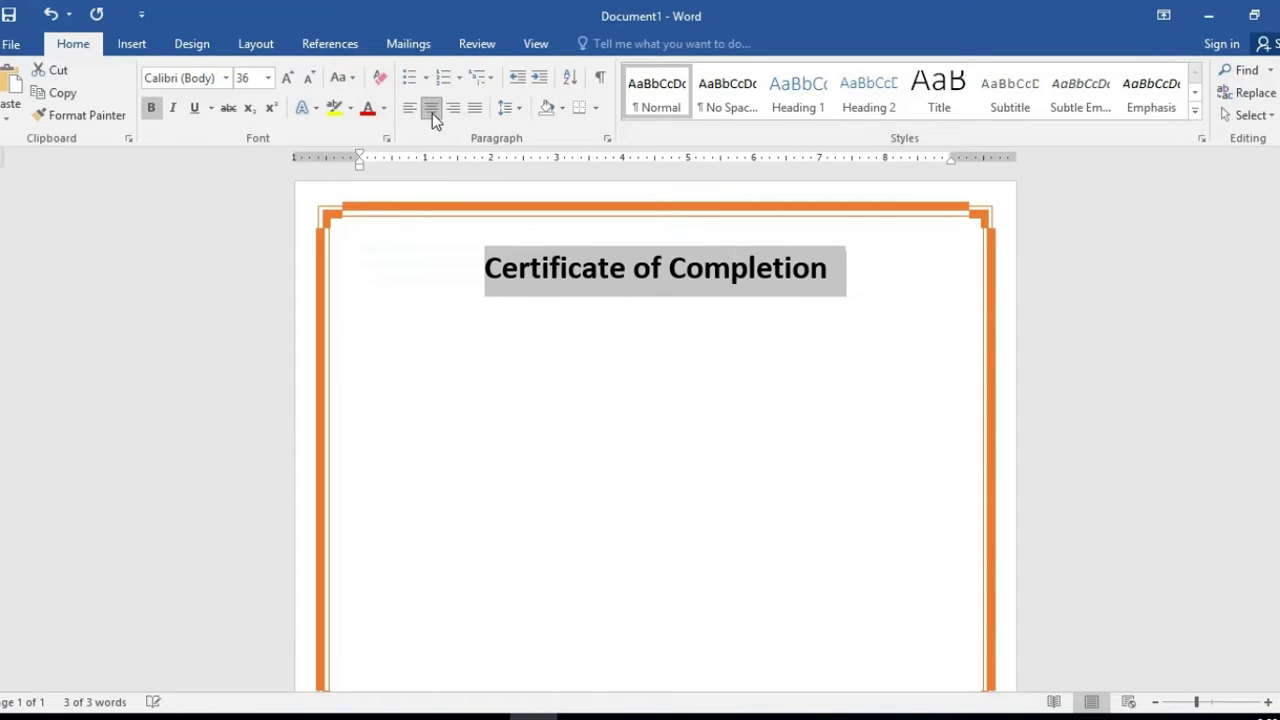
Change the title font to Britannic Bold and enlarge it to 48 pt.
left_click(223, 79)
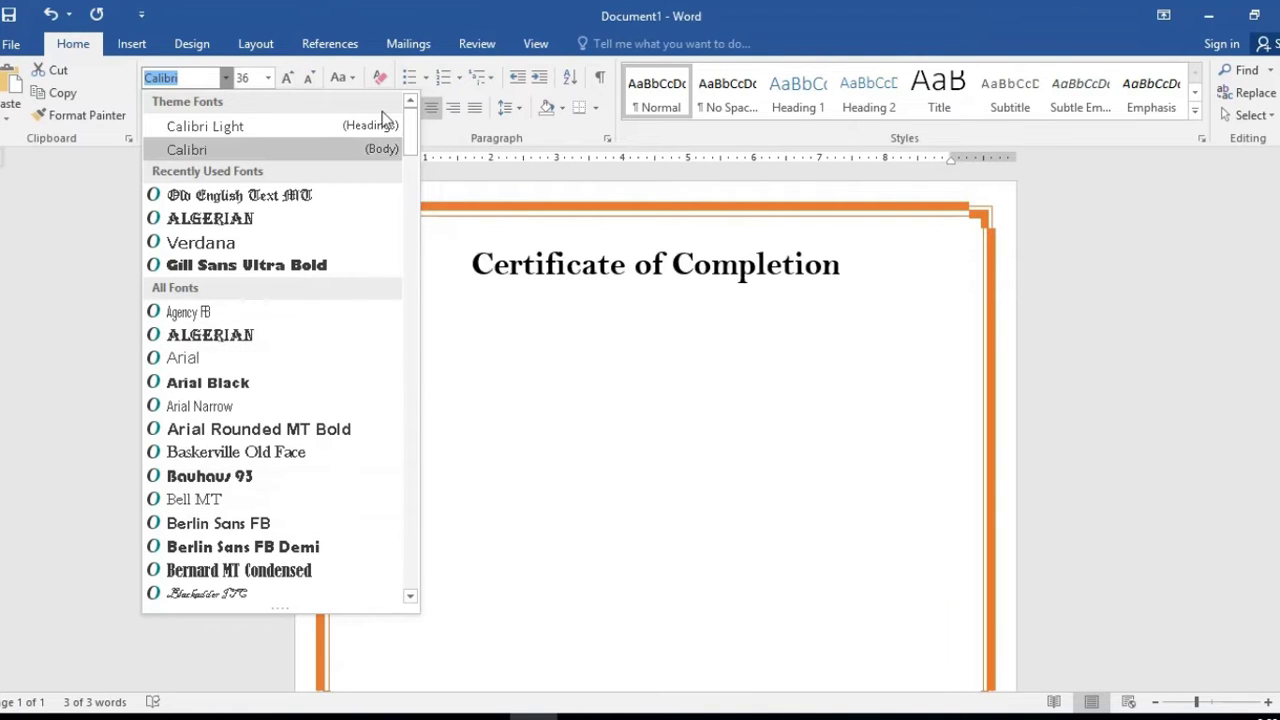
left_click_drag(410, 140, 413, 200)
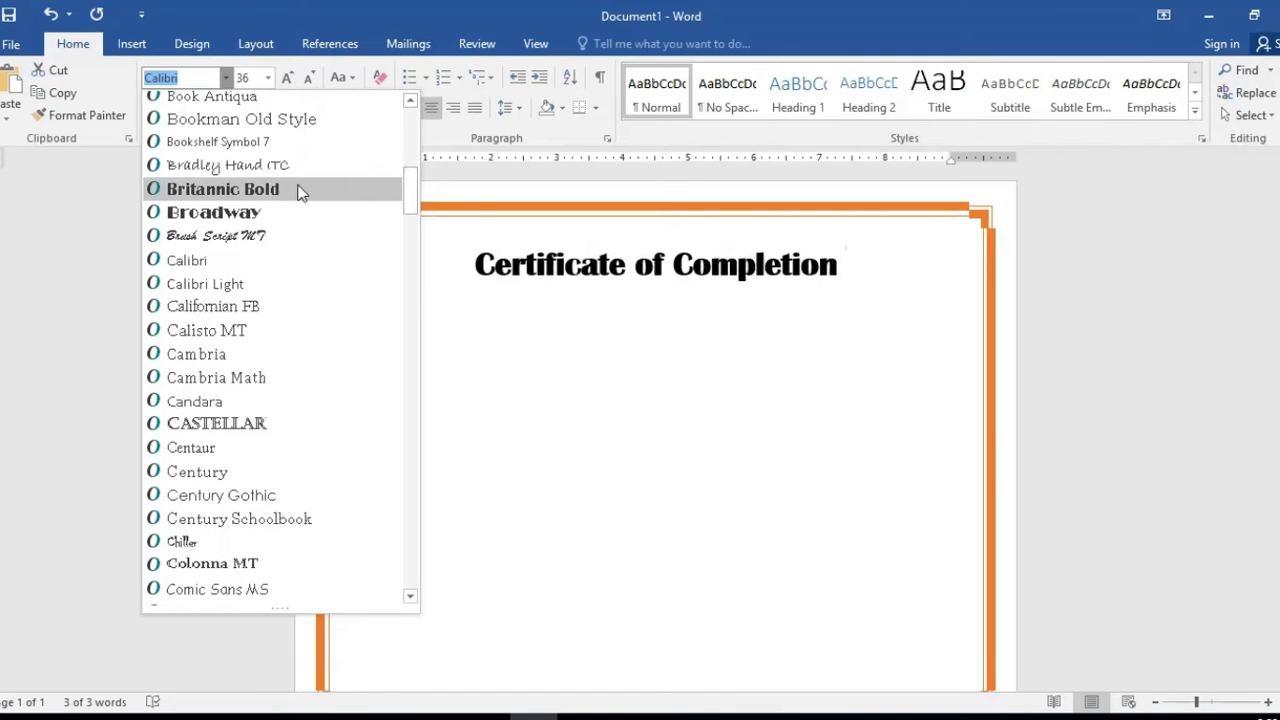
left_click(297, 192)
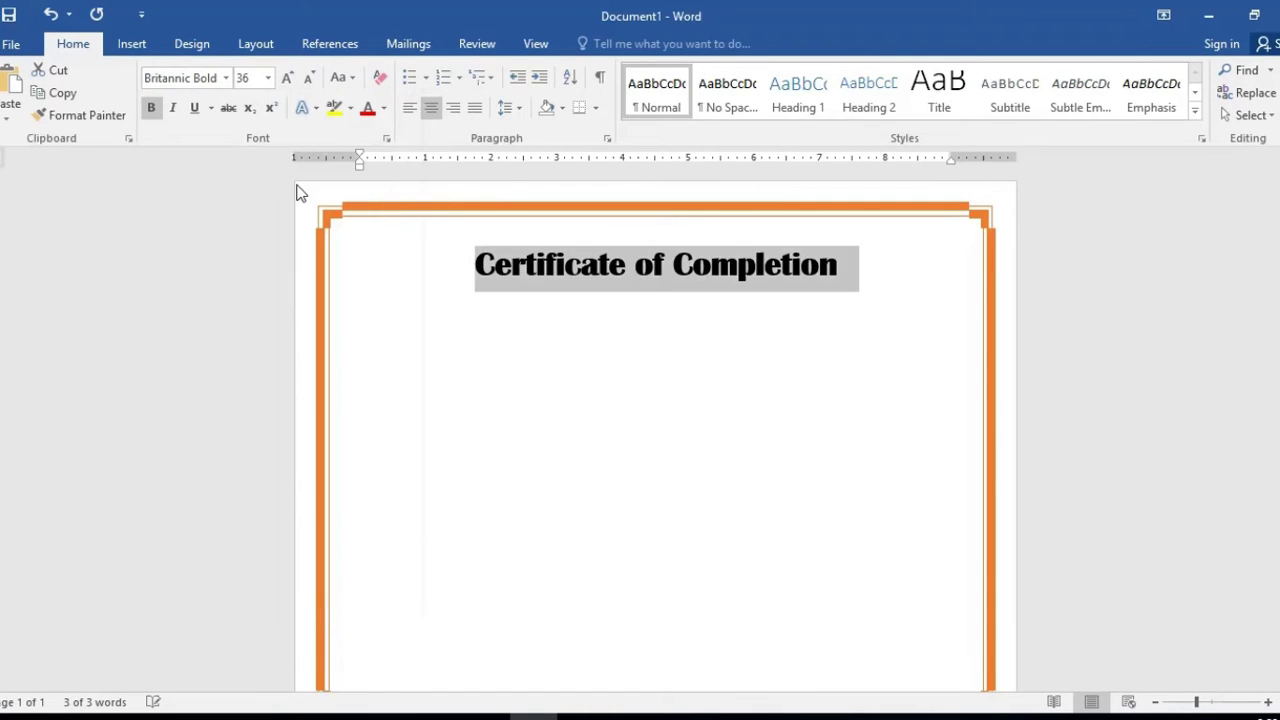
left_click(285, 78)
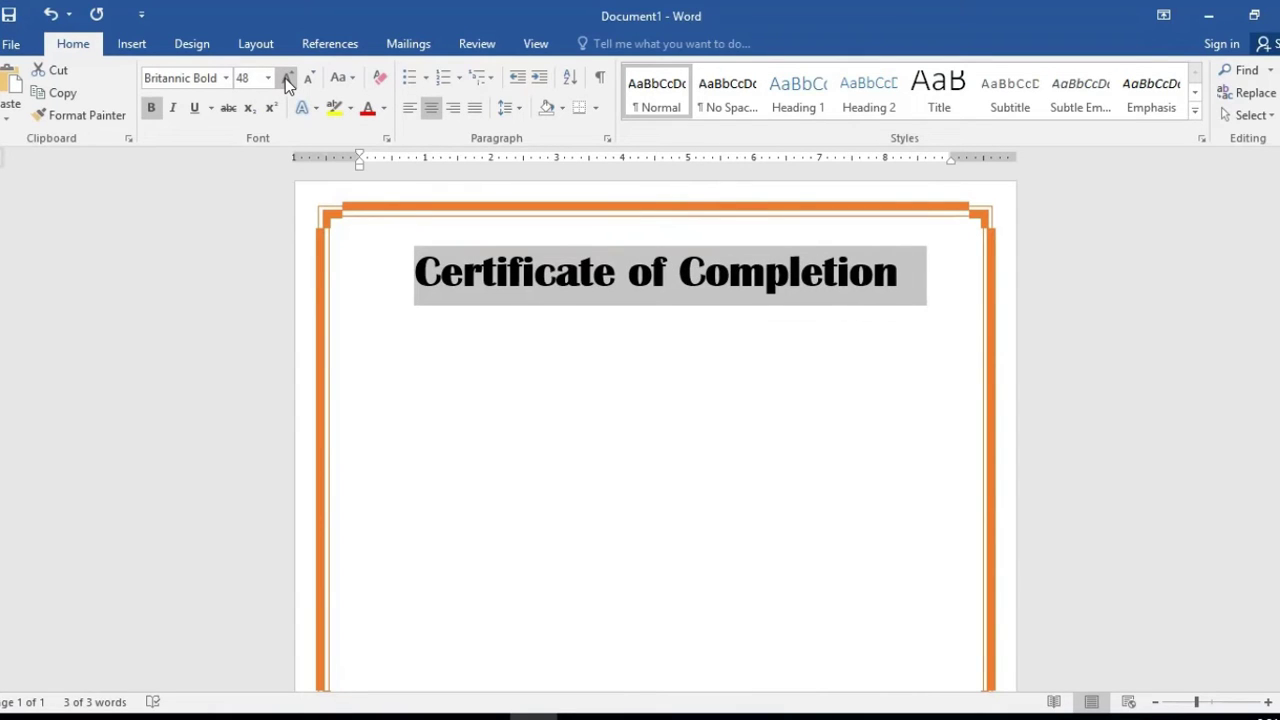
left_click(651, 366)
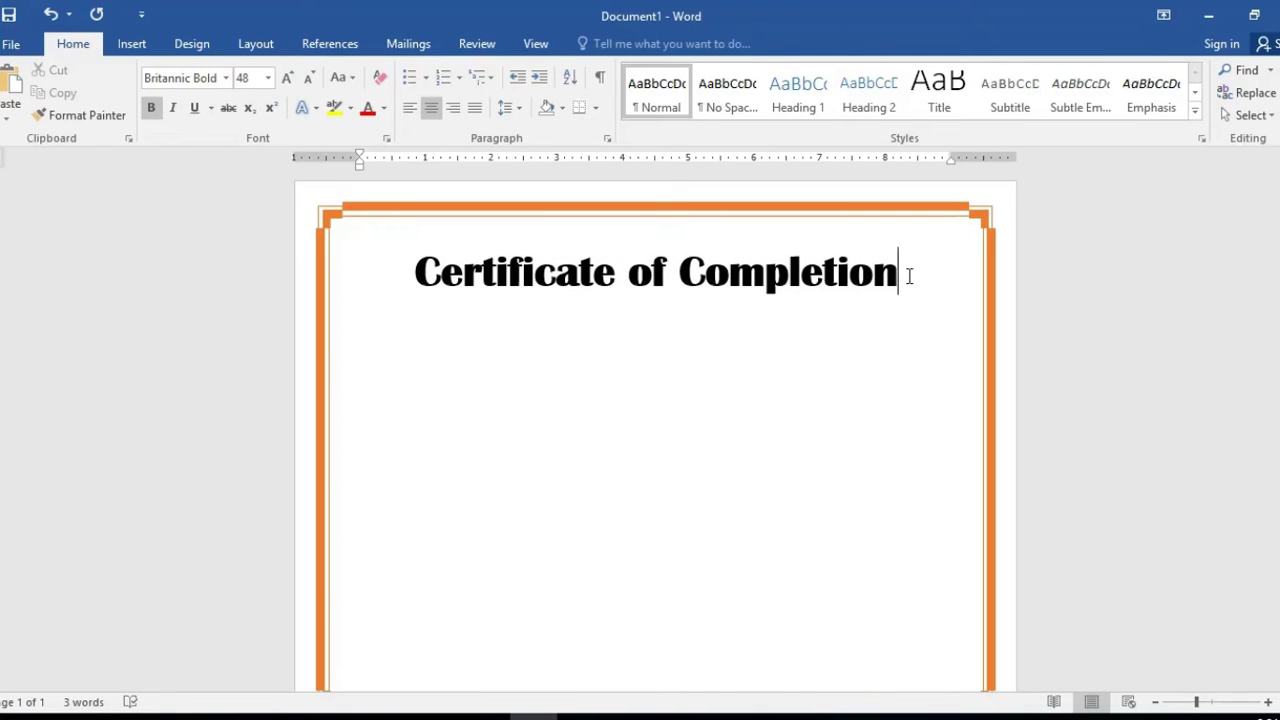
Start a new non-bold 18 pt line below the title.
key("Return")
left_click(151, 107)
left_click(248, 78)
type("18")
key("Return")
Type 'This is to certify that', 'Full Name', 'has successfully completed the course', 'Presentation Title'.
type("This")
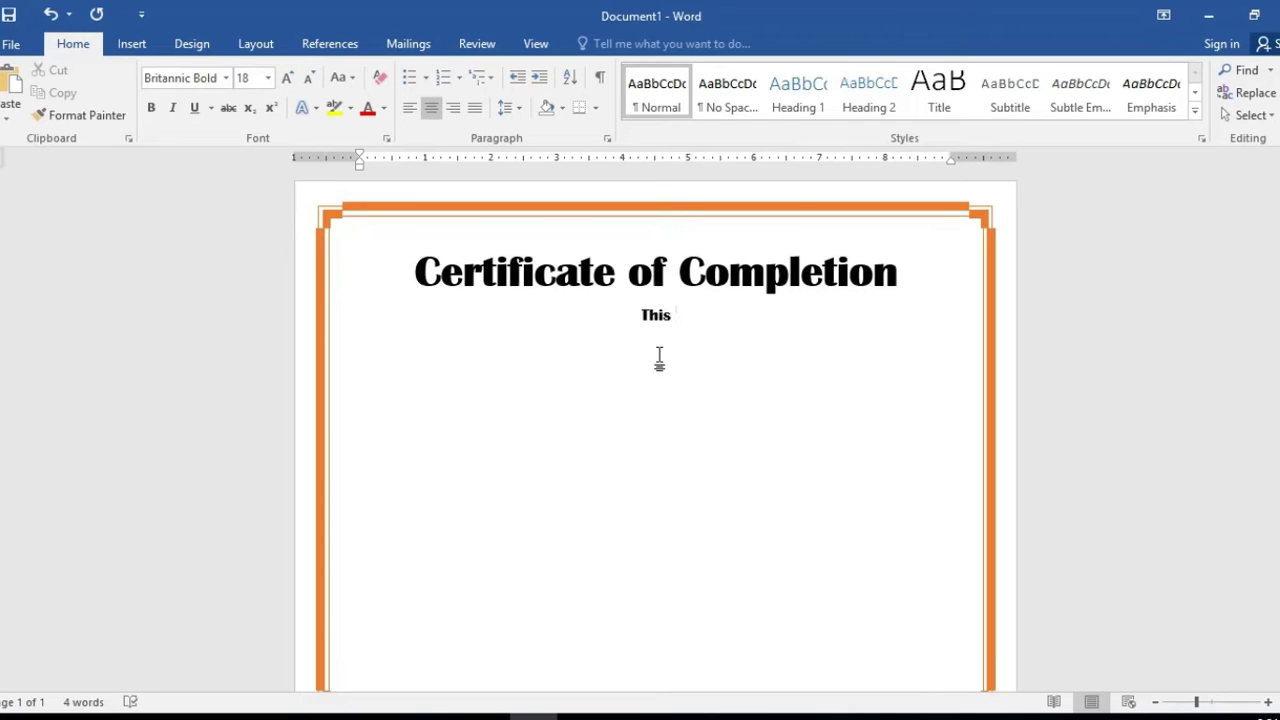
type(" is to cer")
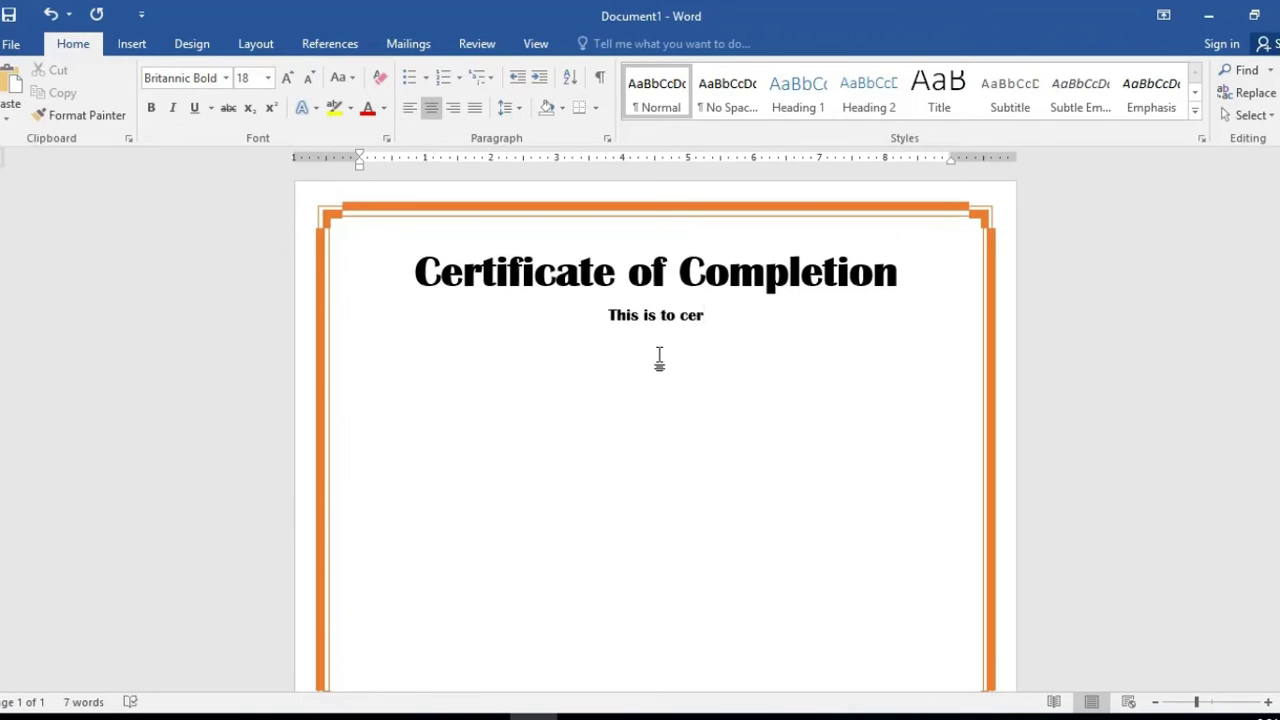
type("tify that")
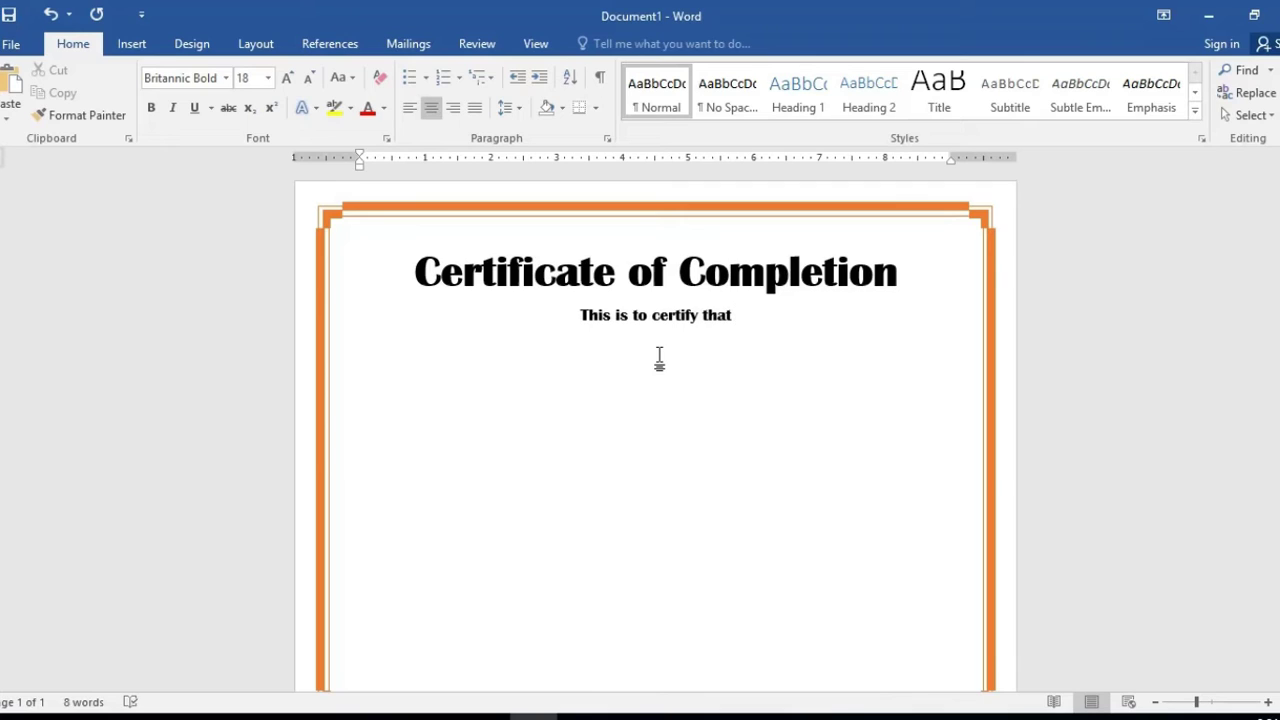
key("Return")
type("Full Name")
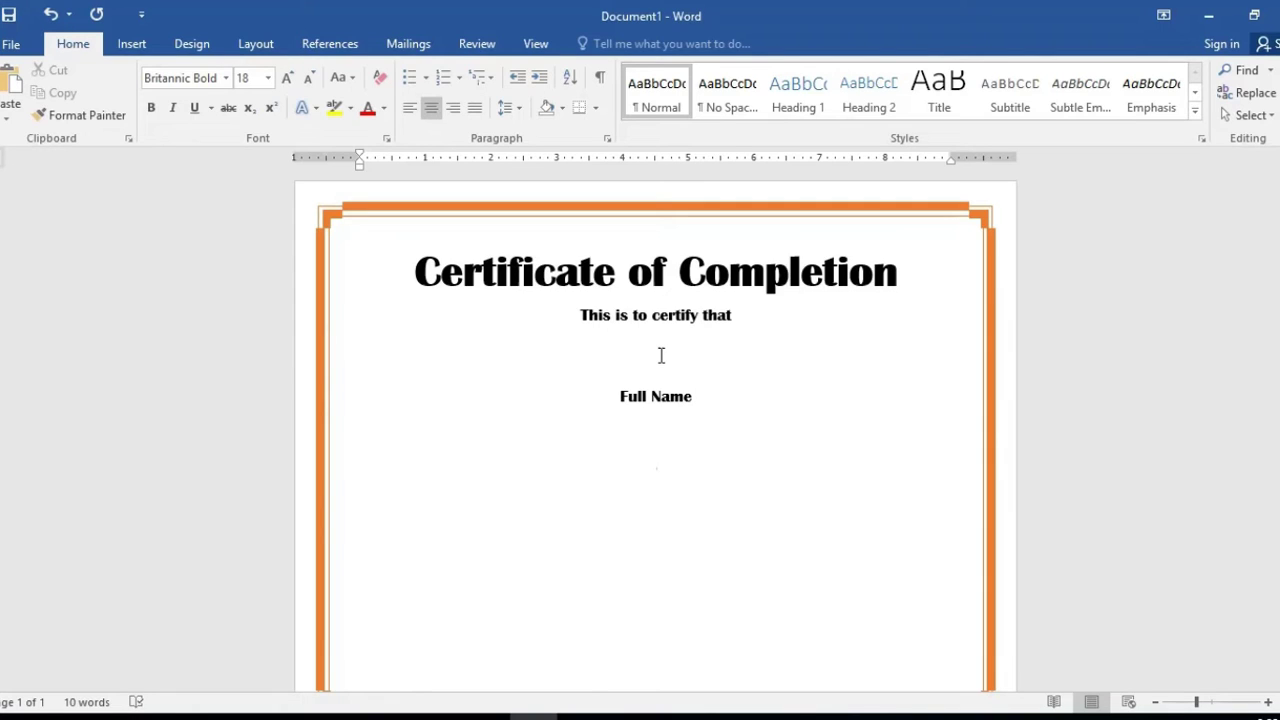
type("Has")
key("BackSpace")
key("BackSpace")
key("BackSpace")
type("has")
type(" sucss")
key("BackSpace")
key("BackSpace")
type("cessfully com")
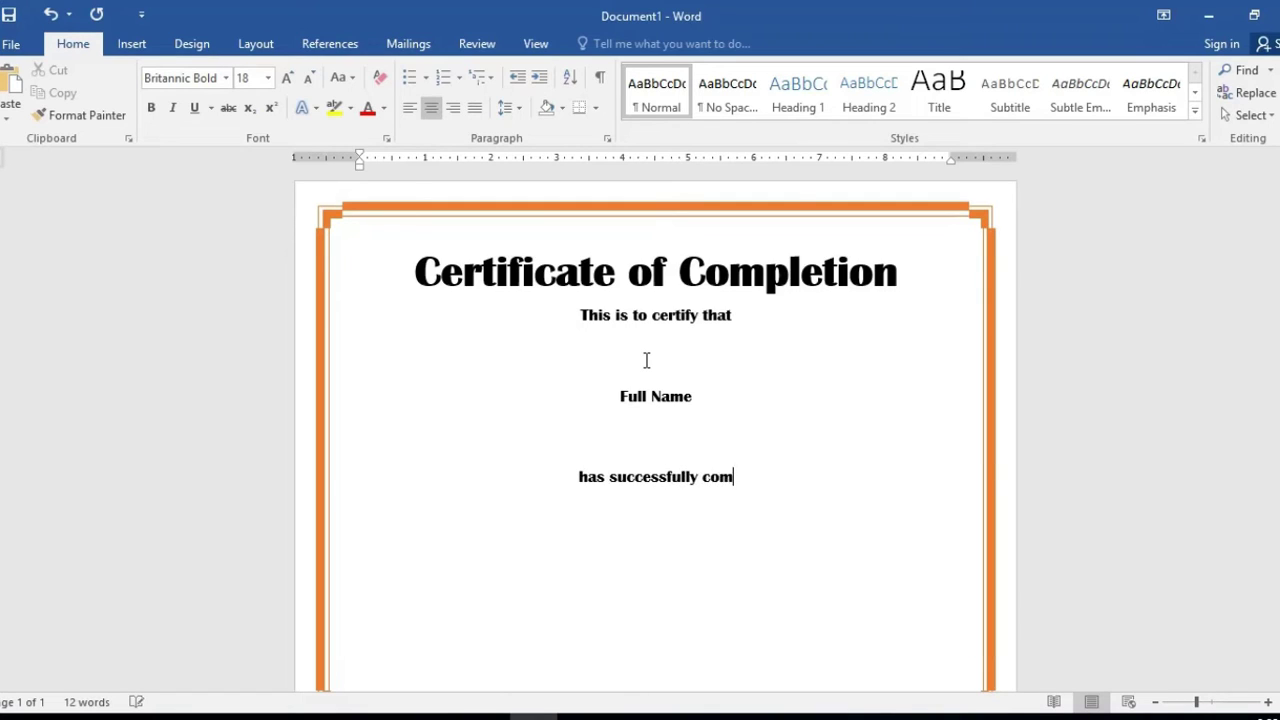
type("pleted the course ")
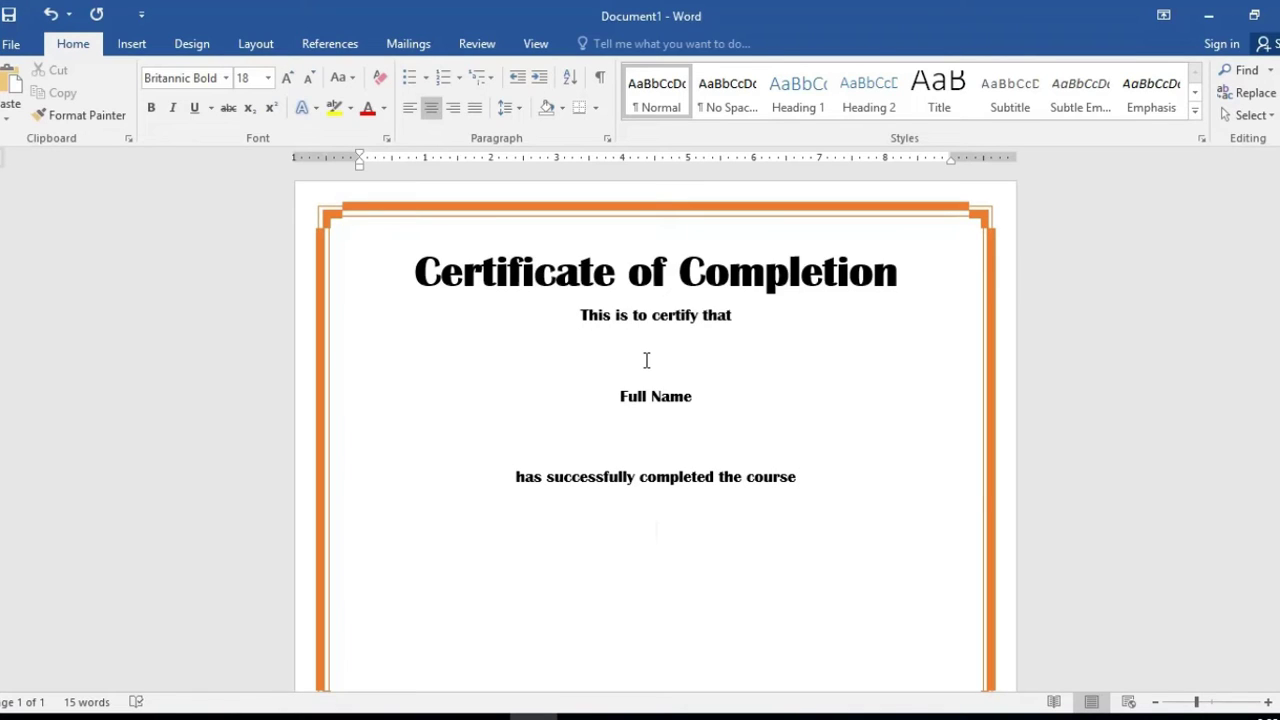
type("Presen")
type("tation Title")
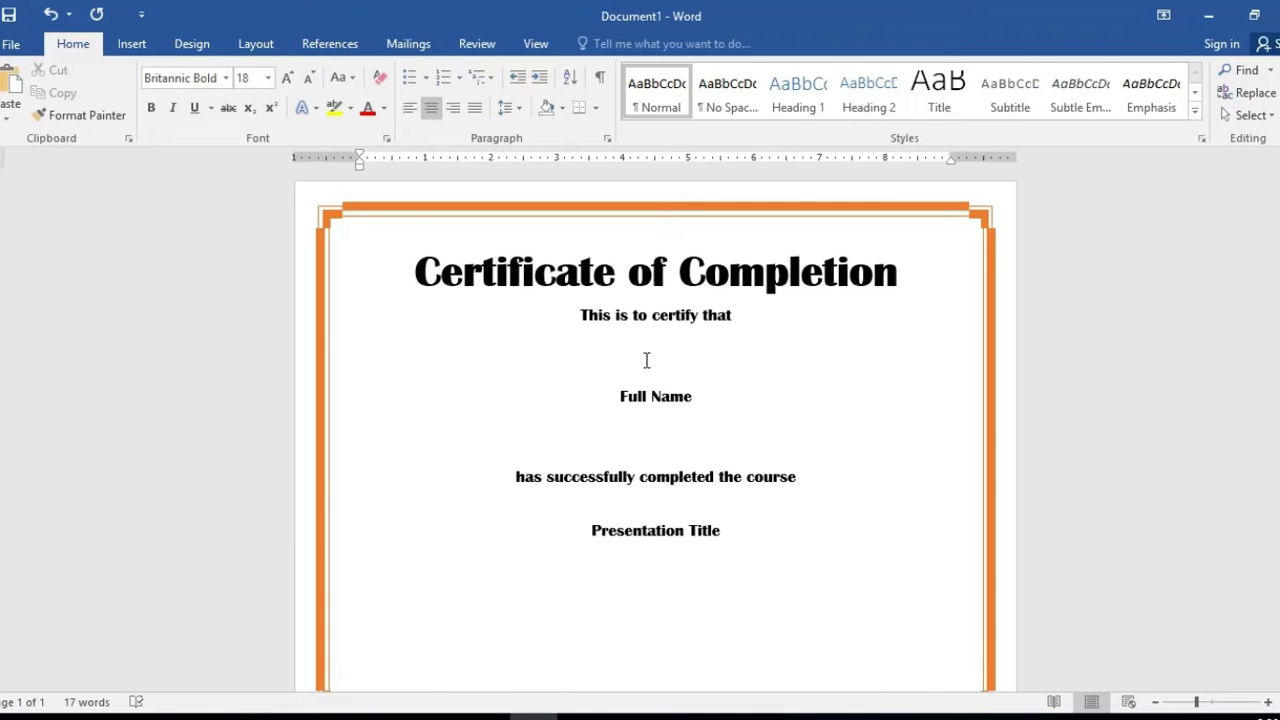
key("Return")
scroll(656, 431, "down", 1)
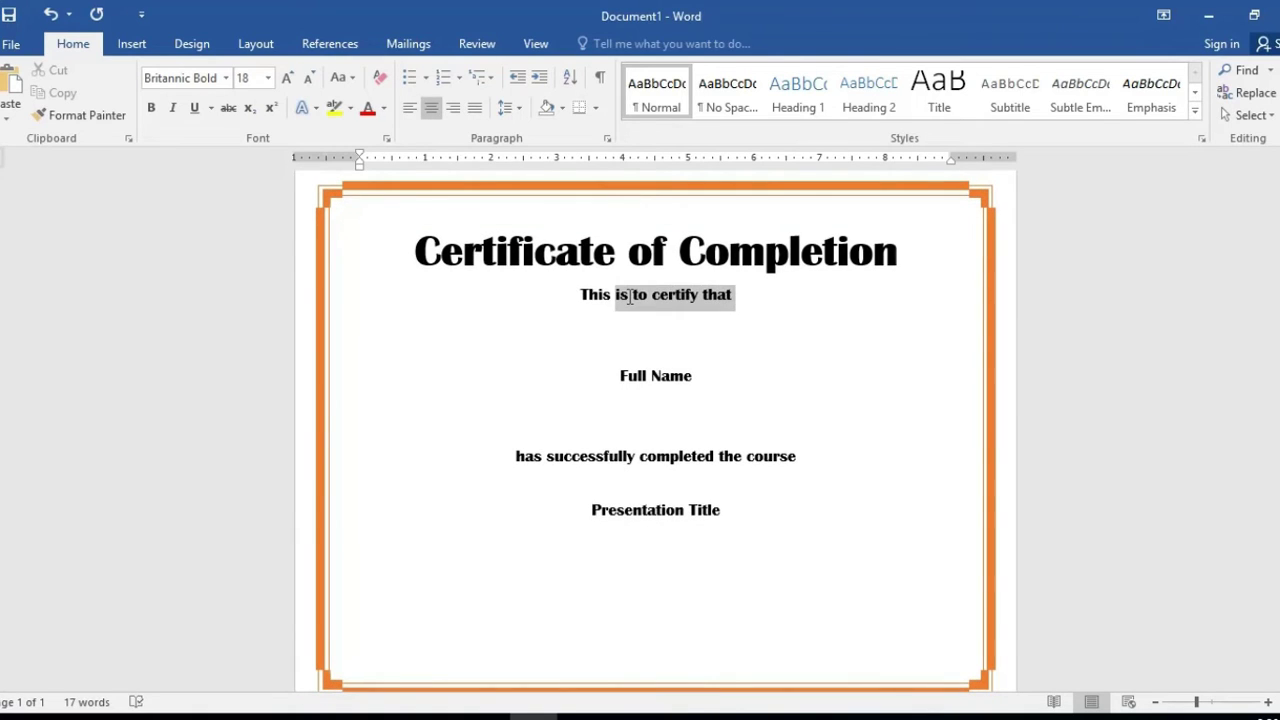
Set the line 'This is to certify that' in non-bold Verdana.
left_click_drag(730, 300, 578, 296)
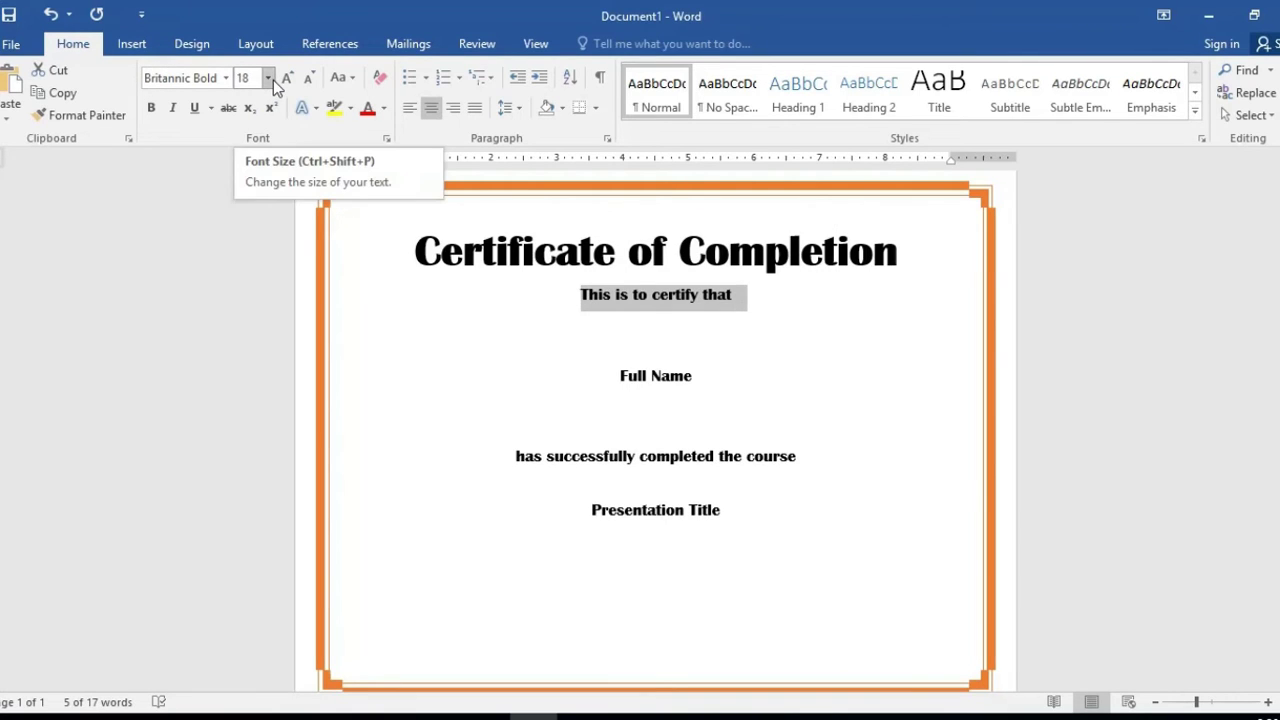
left_click(150, 109)
left_click(150, 109)
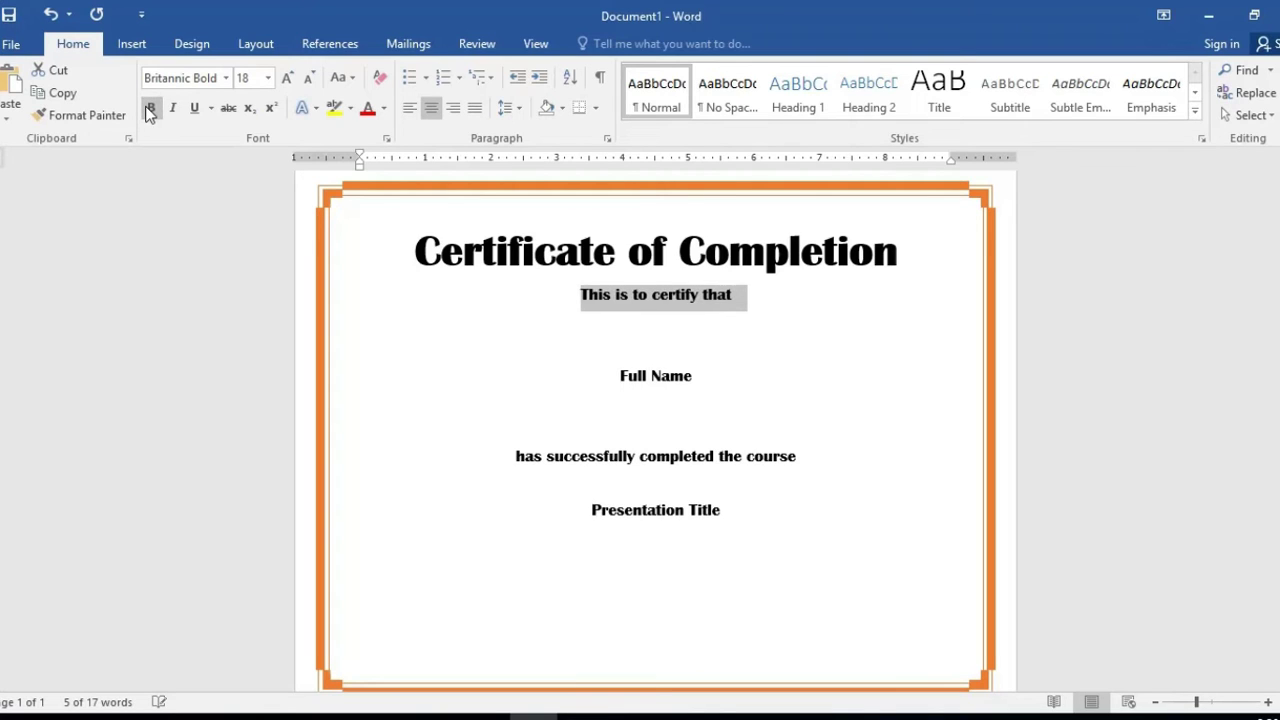
left_click(209, 77)
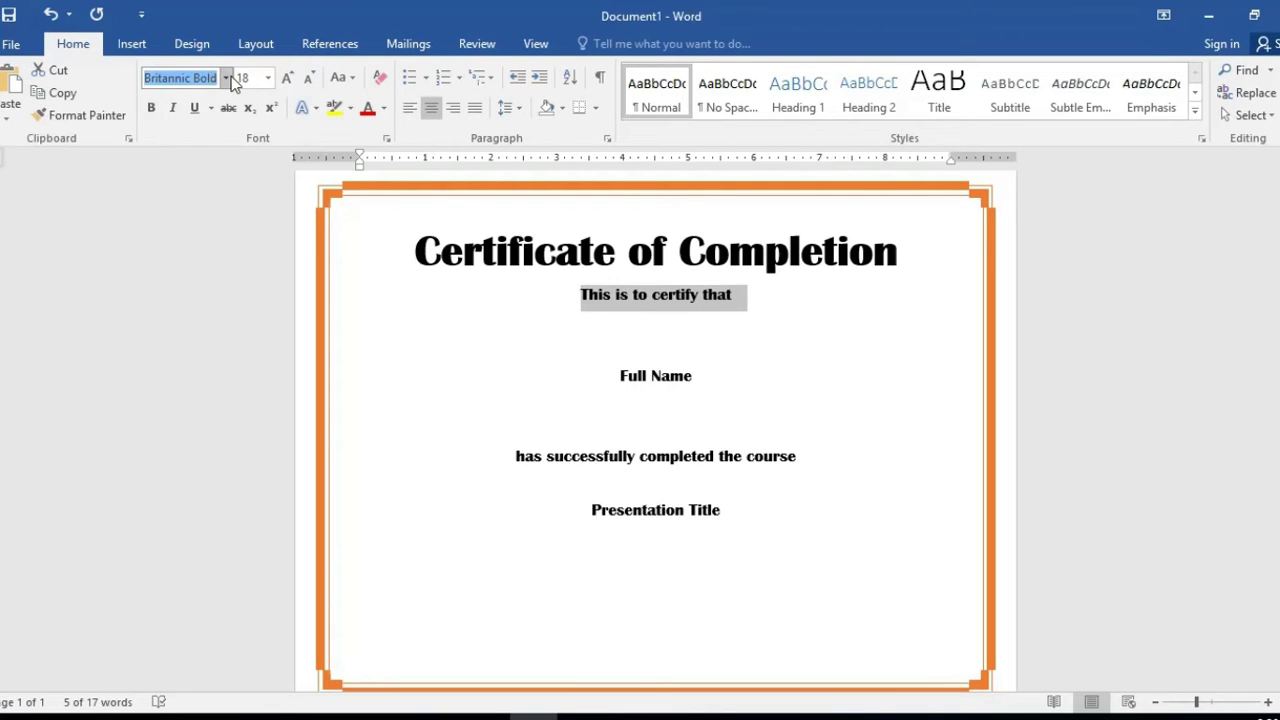
left_click(228, 79)
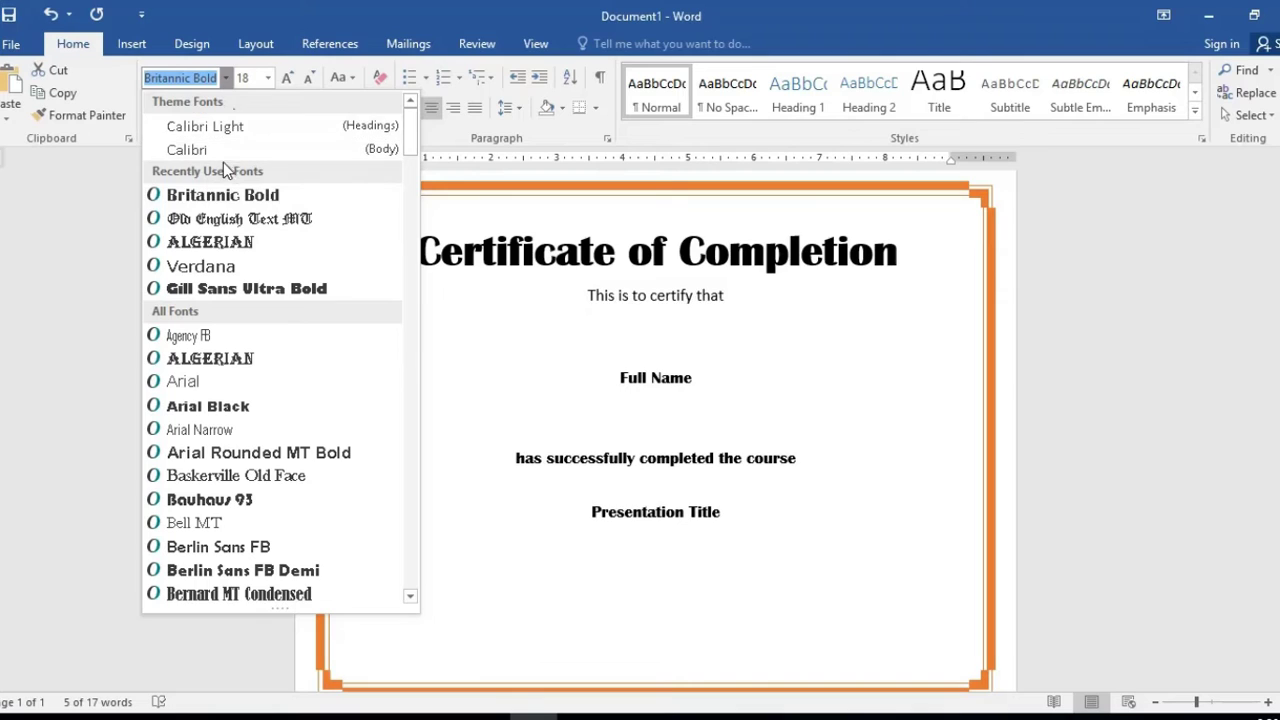
left_click(215, 266)
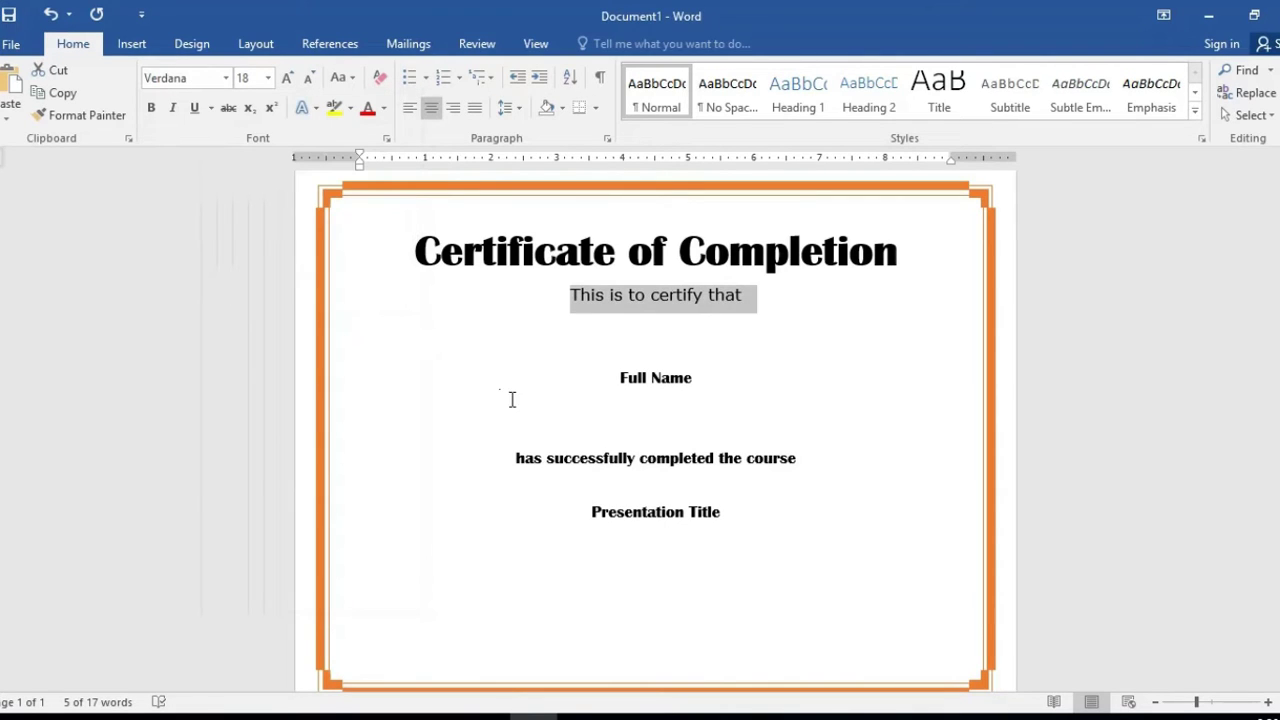
Enlarge the 'Full Name' line by two font-size steps.
left_click(691, 385)
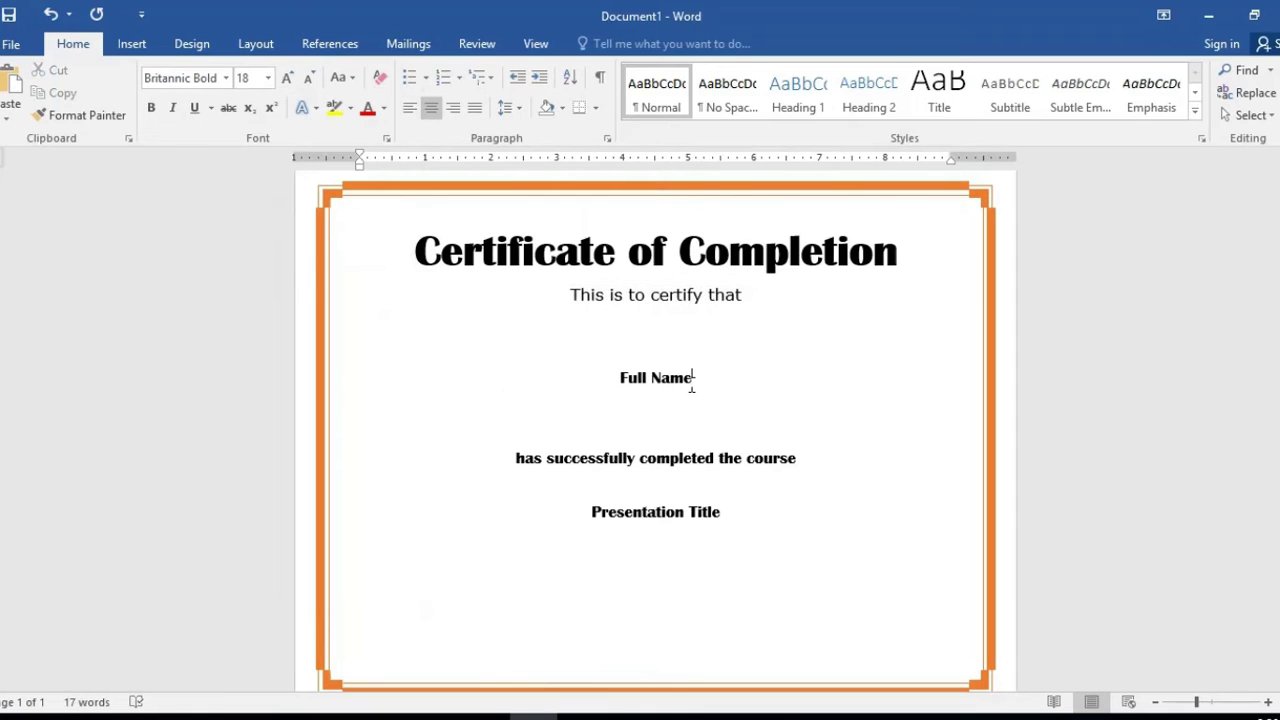
left_click_drag(691, 385, 615, 379)
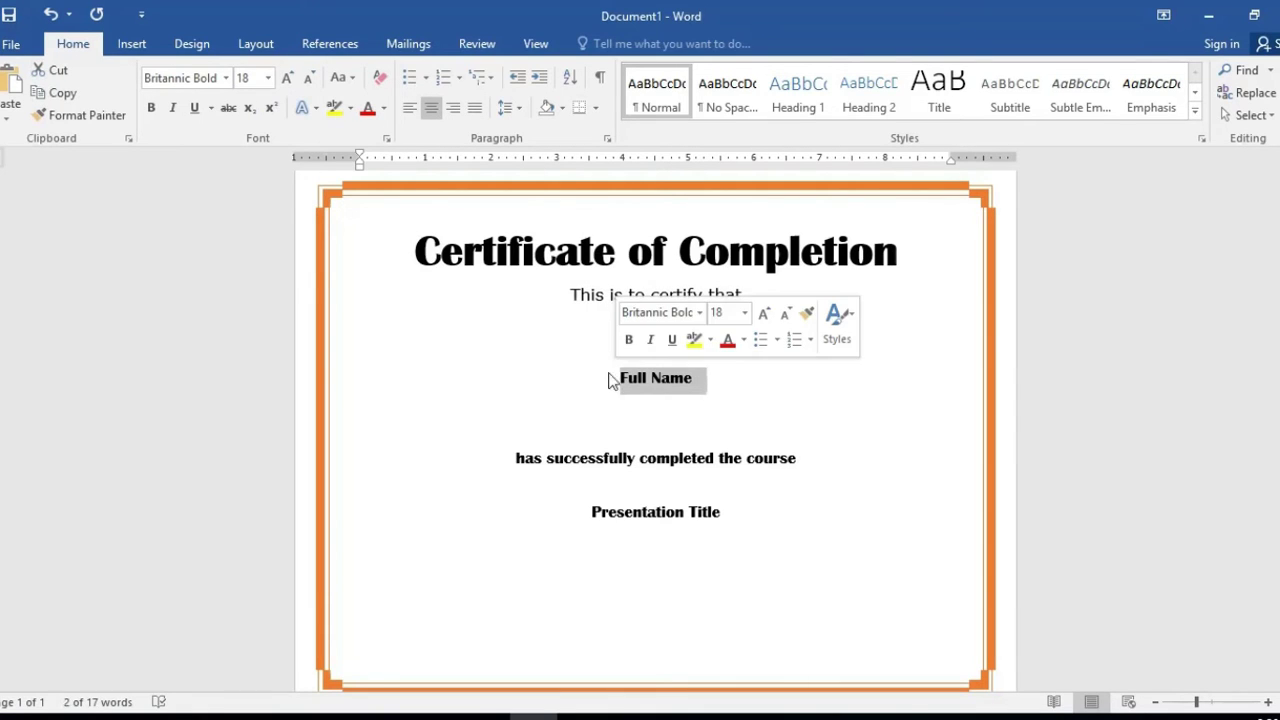
left_click(290, 81)
left_click(290, 81)
left_click(290, 81)
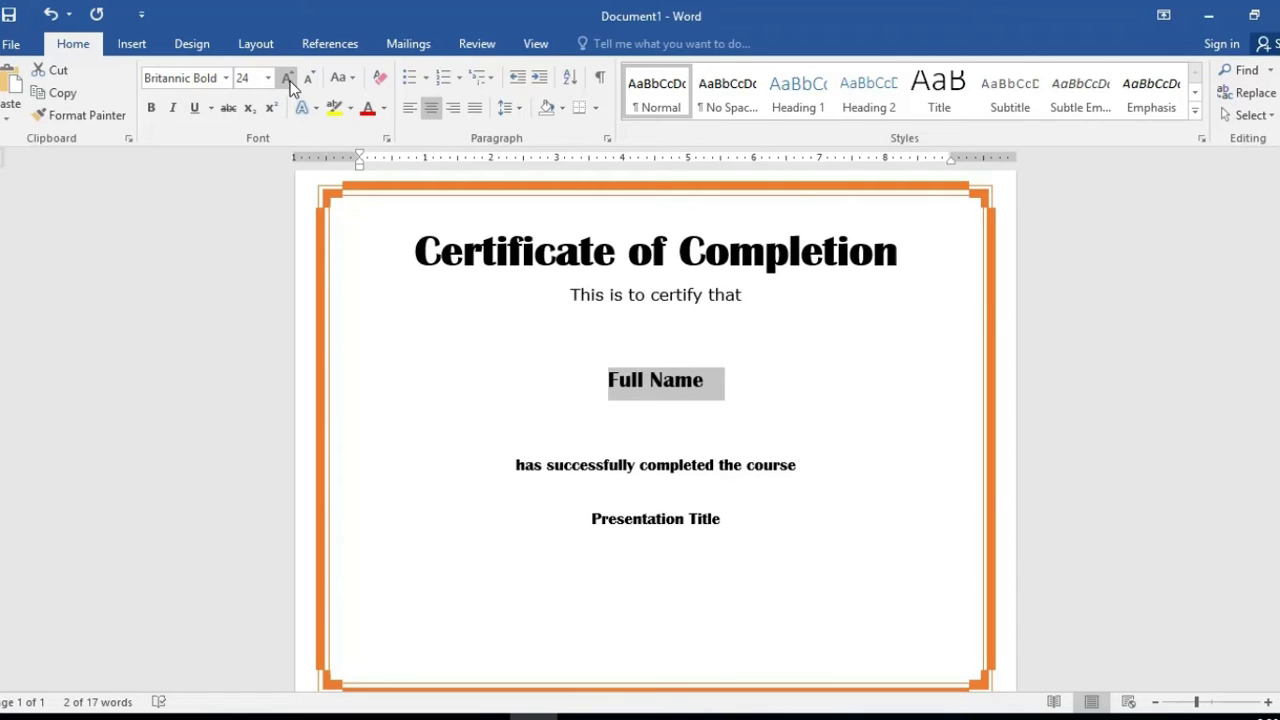
left_click(817, 487)
Set 'has successfully completed the course' in Verdana.
left_click_drag(803, 466, 518, 462)
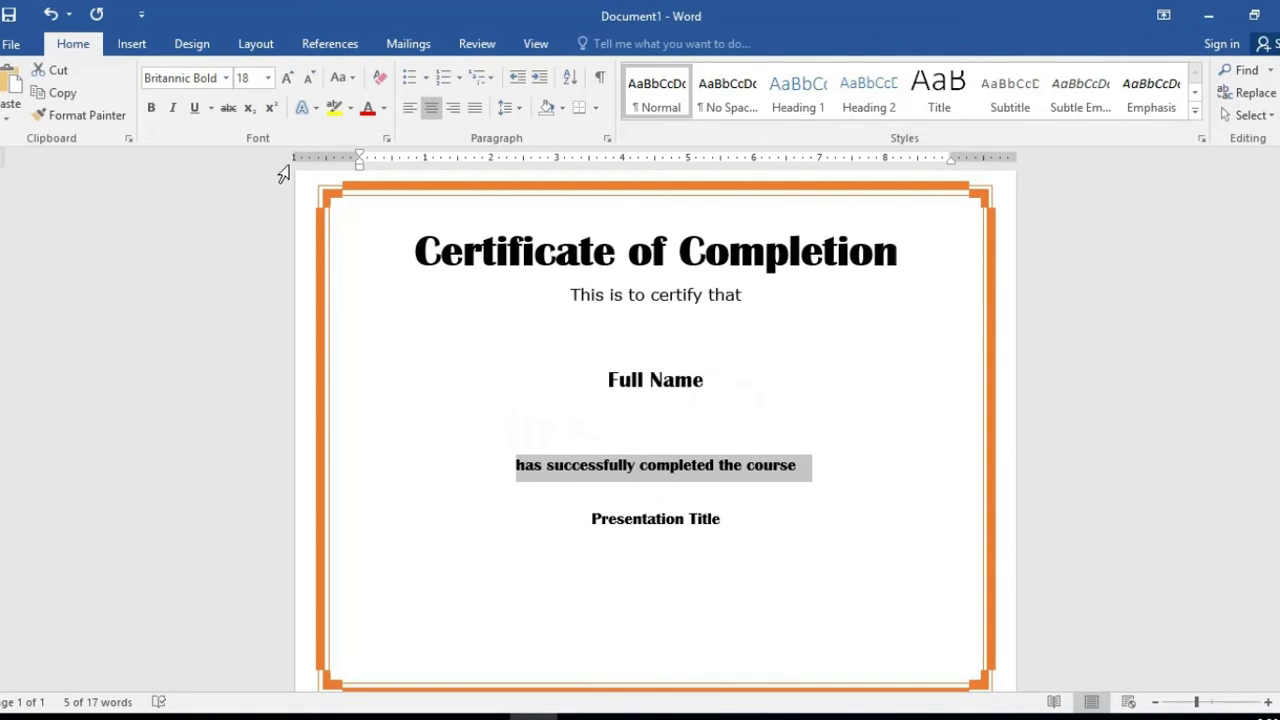
left_click(229, 86)
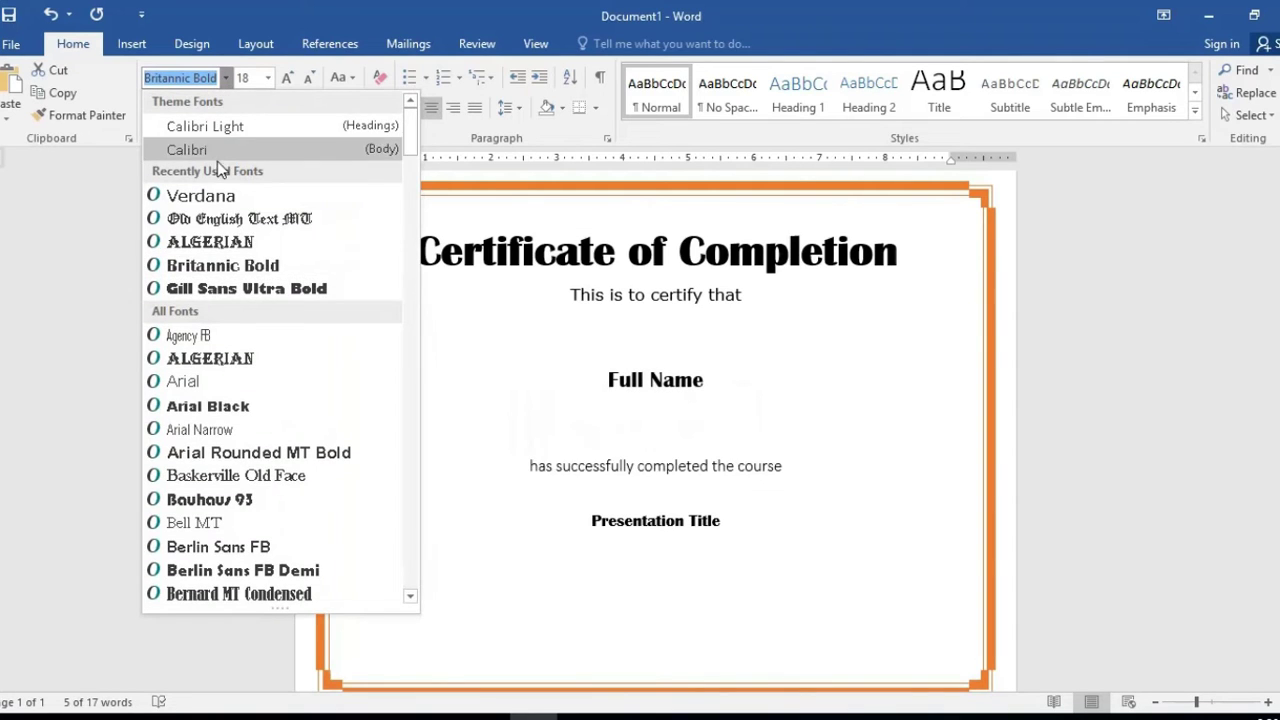
left_click(219, 197)
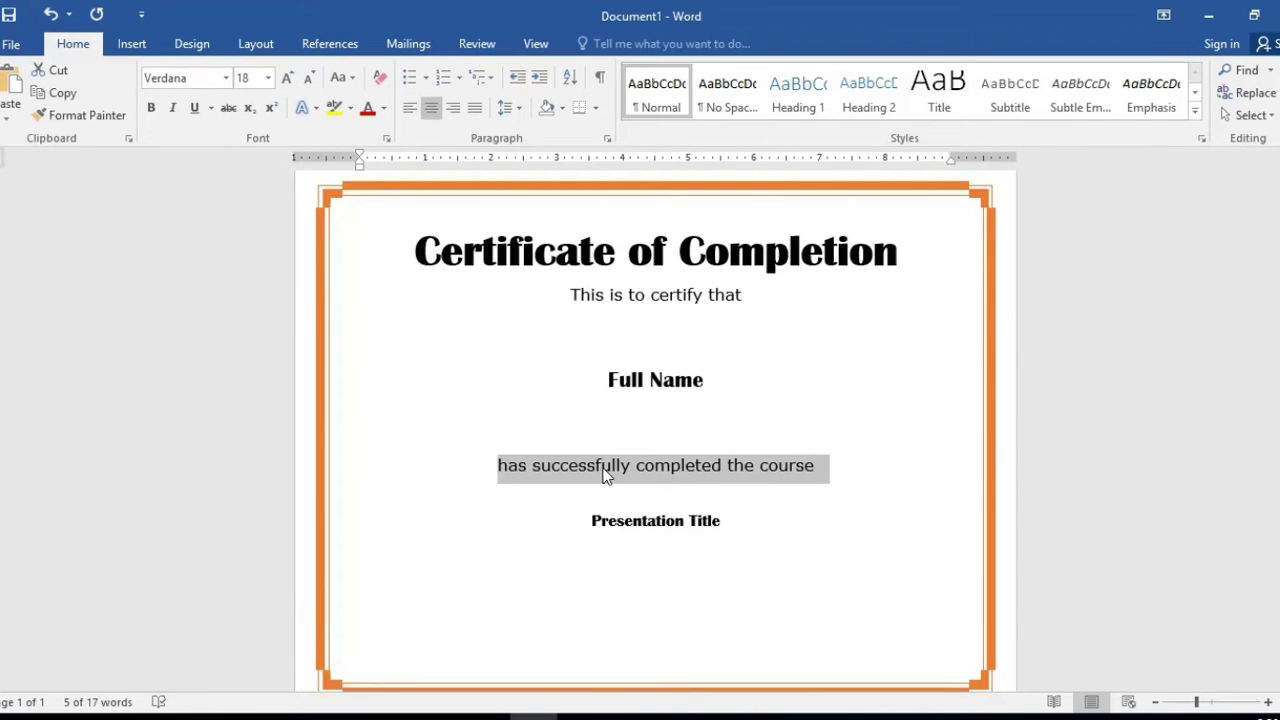
Enlarge the 'Presentation Title' line to 36 pt.
left_click(729, 521)
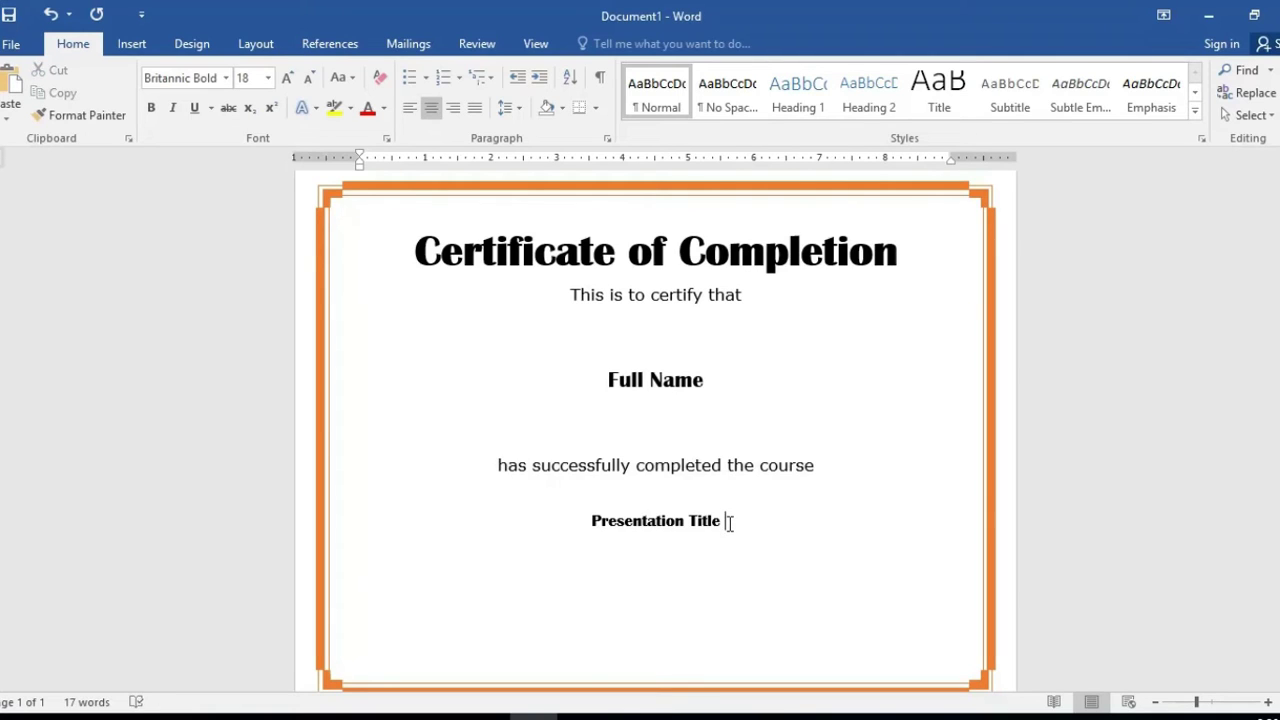
triple_click(720, 521)
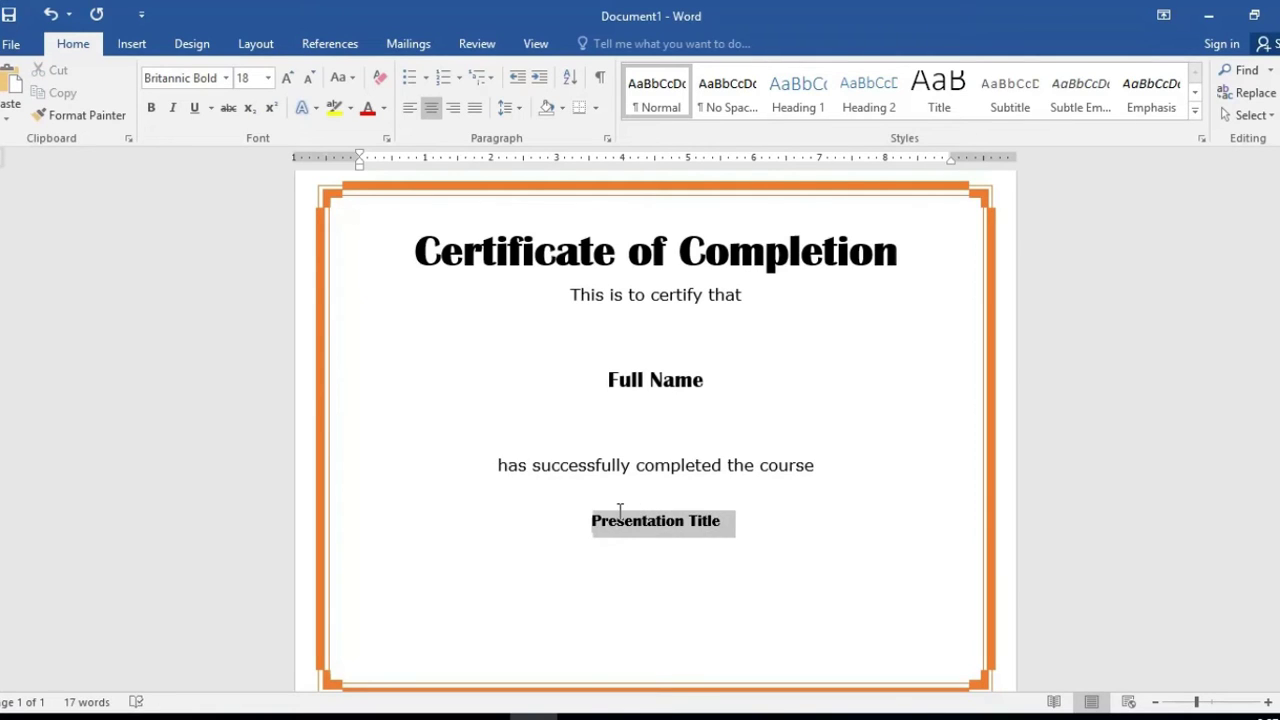
left_click(289, 78)
left_click(289, 78)
left_click(295, 79)
left_click(295, 79)
left_click(295, 79)
left_click(295, 79)
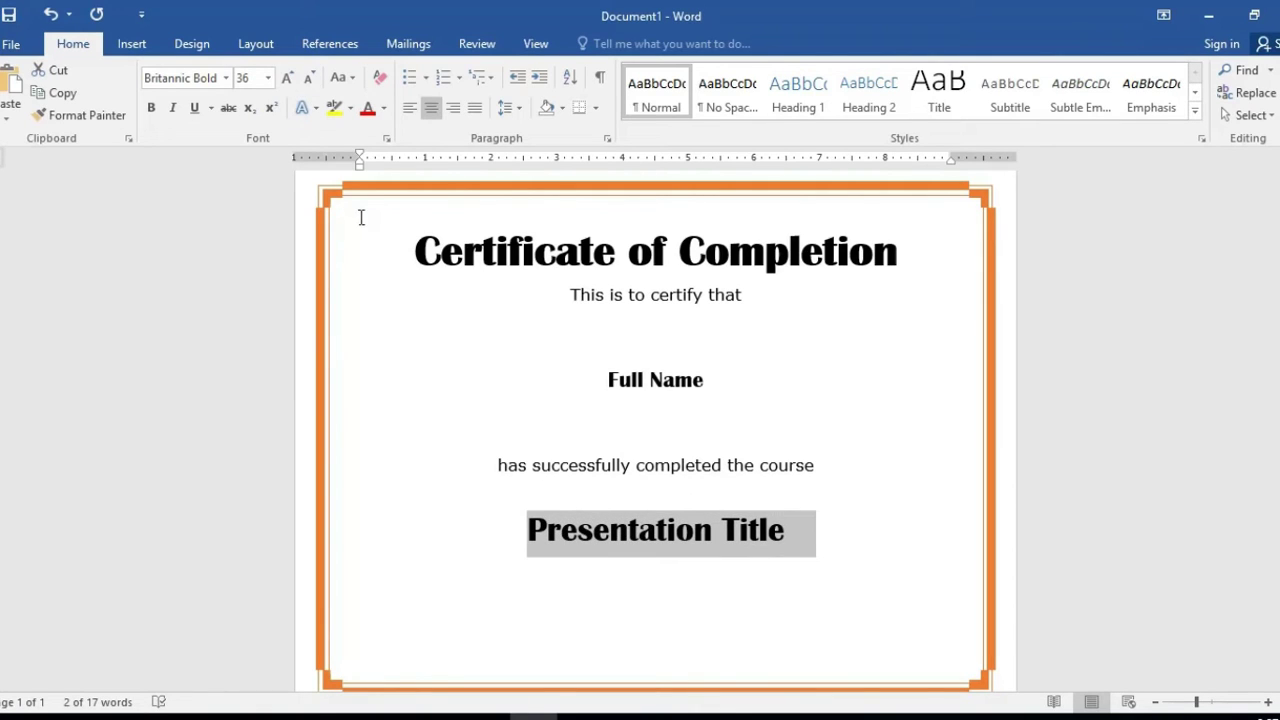
Delete the blank line above the course sentence.
left_click(500, 446)
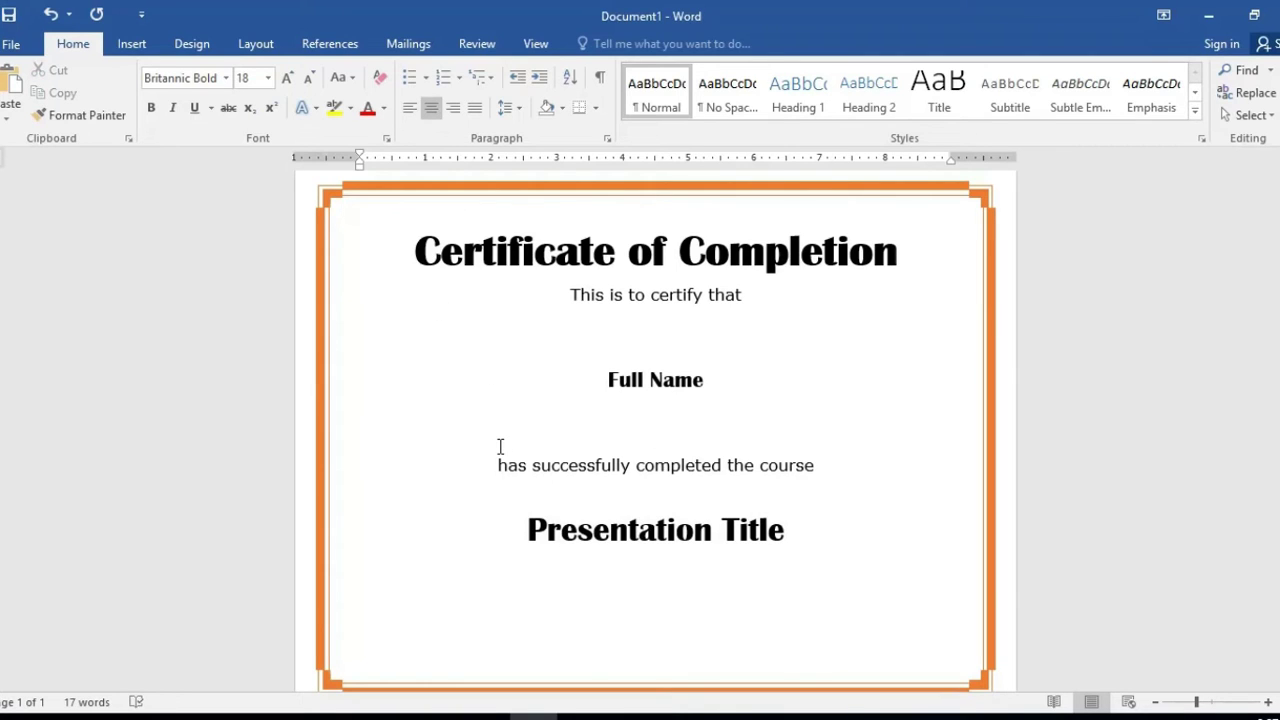
key("ctrl+l")
key("BackSpace")
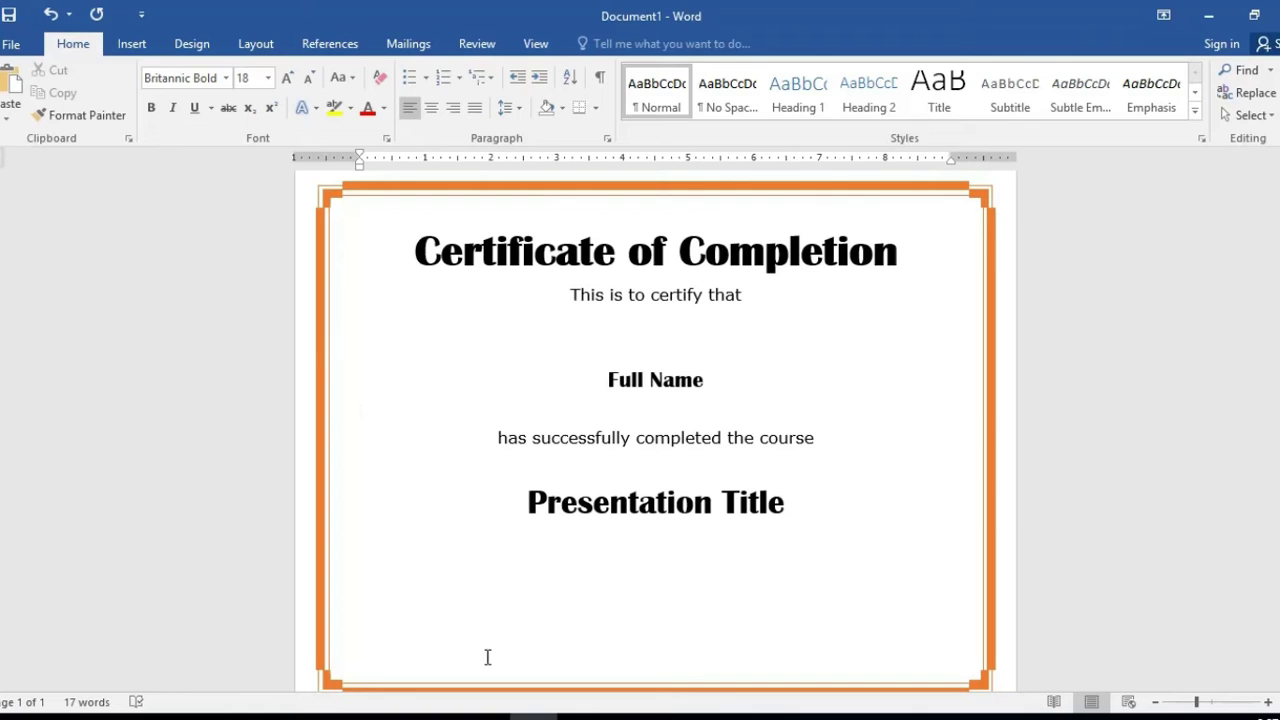
Insert a Simple Text Box and set its wrapping to Behind Text.
left_click(131, 43)
left_click(943, 107)
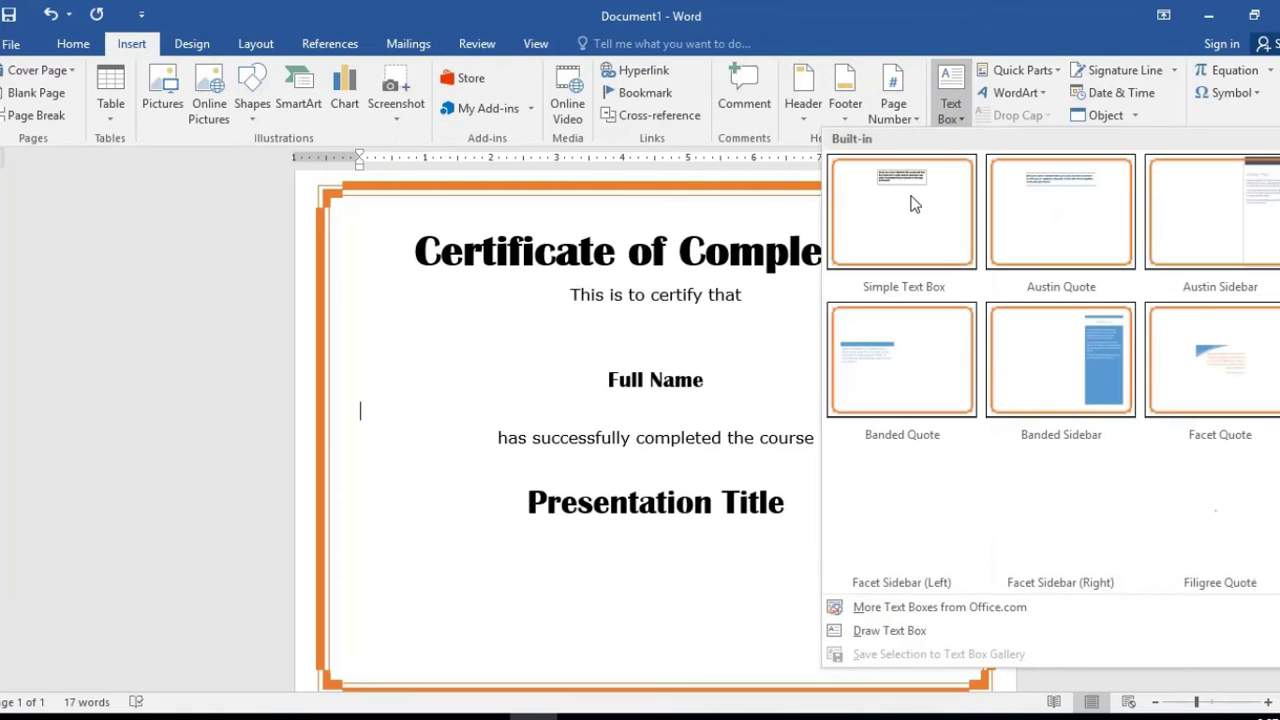
left_click(911, 209)
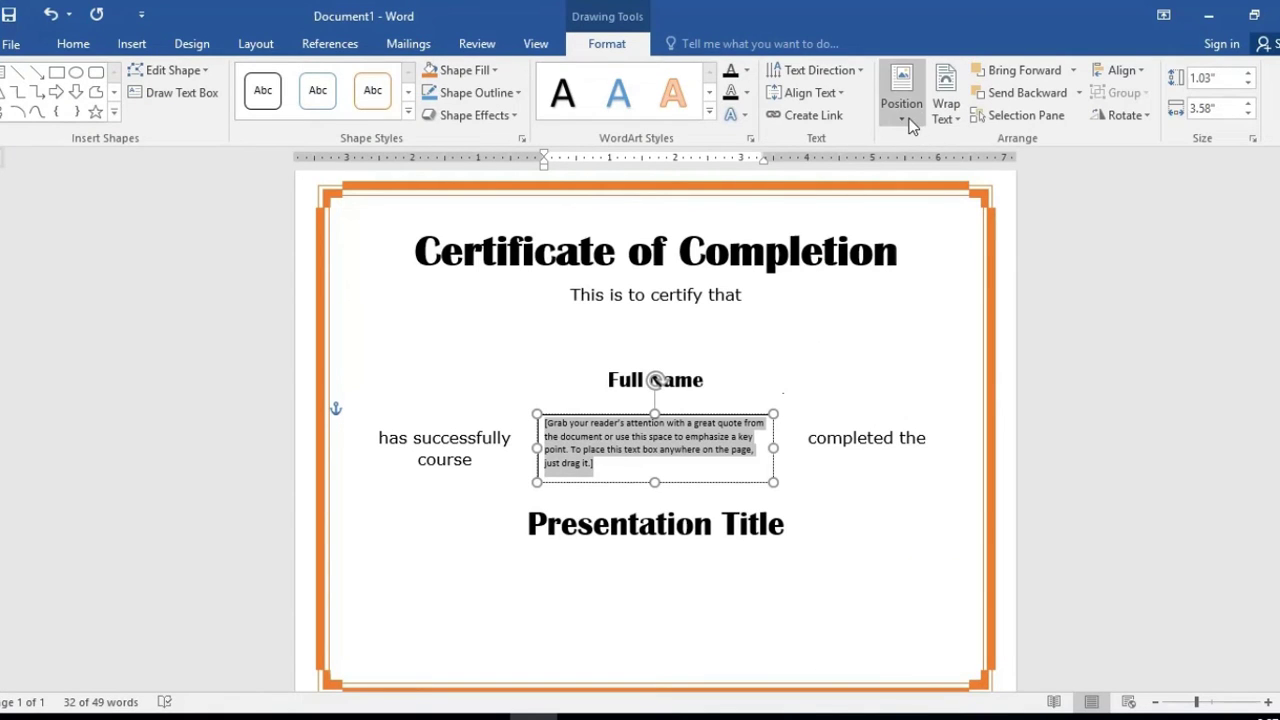
left_click(940, 118)
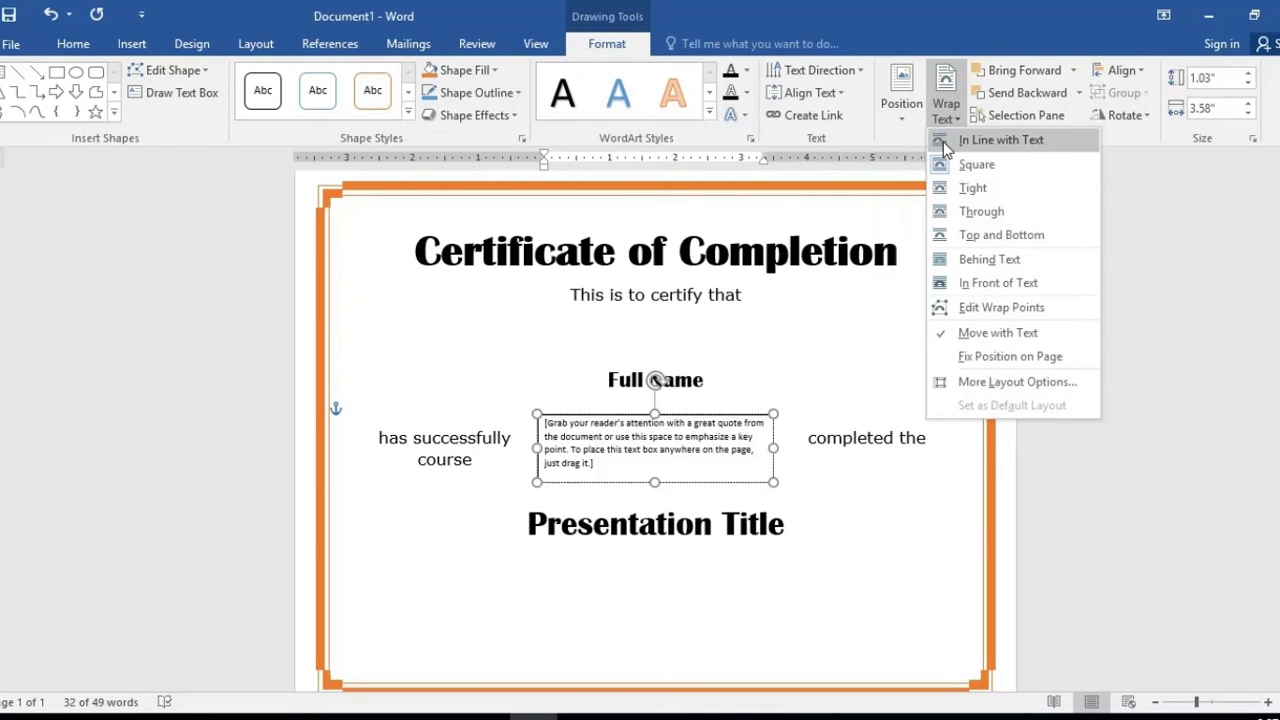
left_click(963, 264)
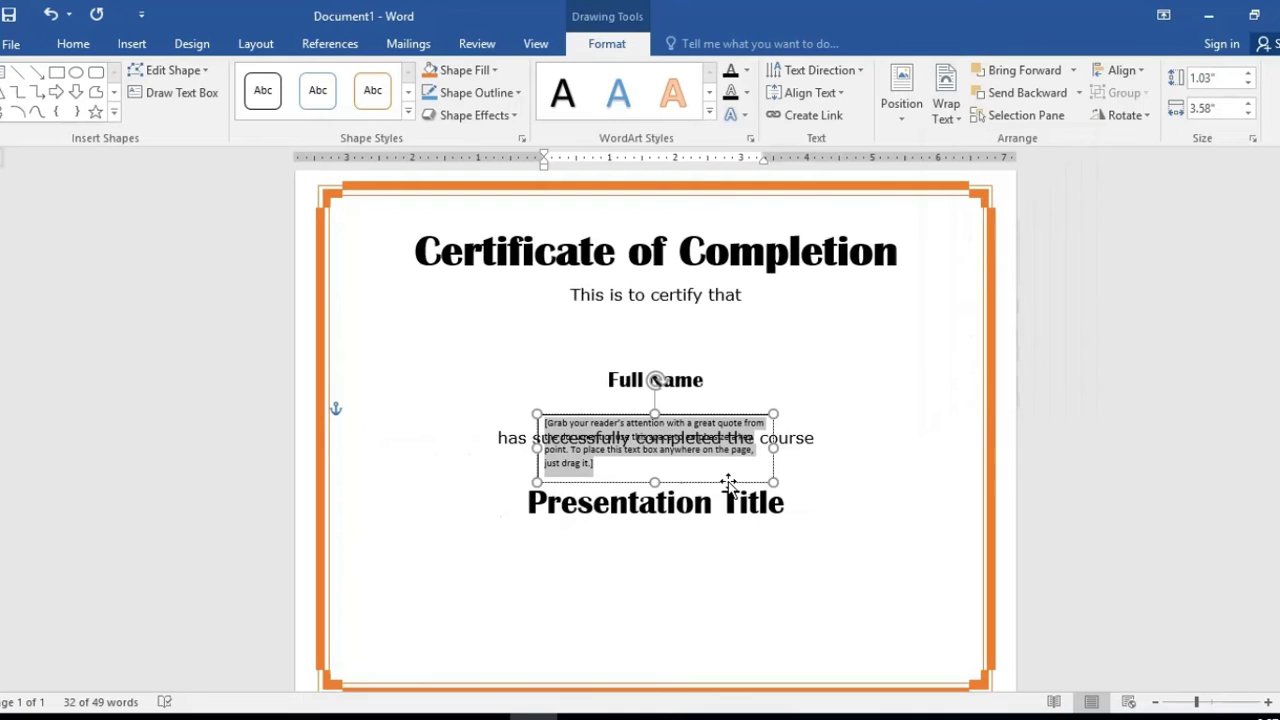
Move the text box to the page's bottom-left and remove its outline.
left_click_drag(728, 485, 555, 633)
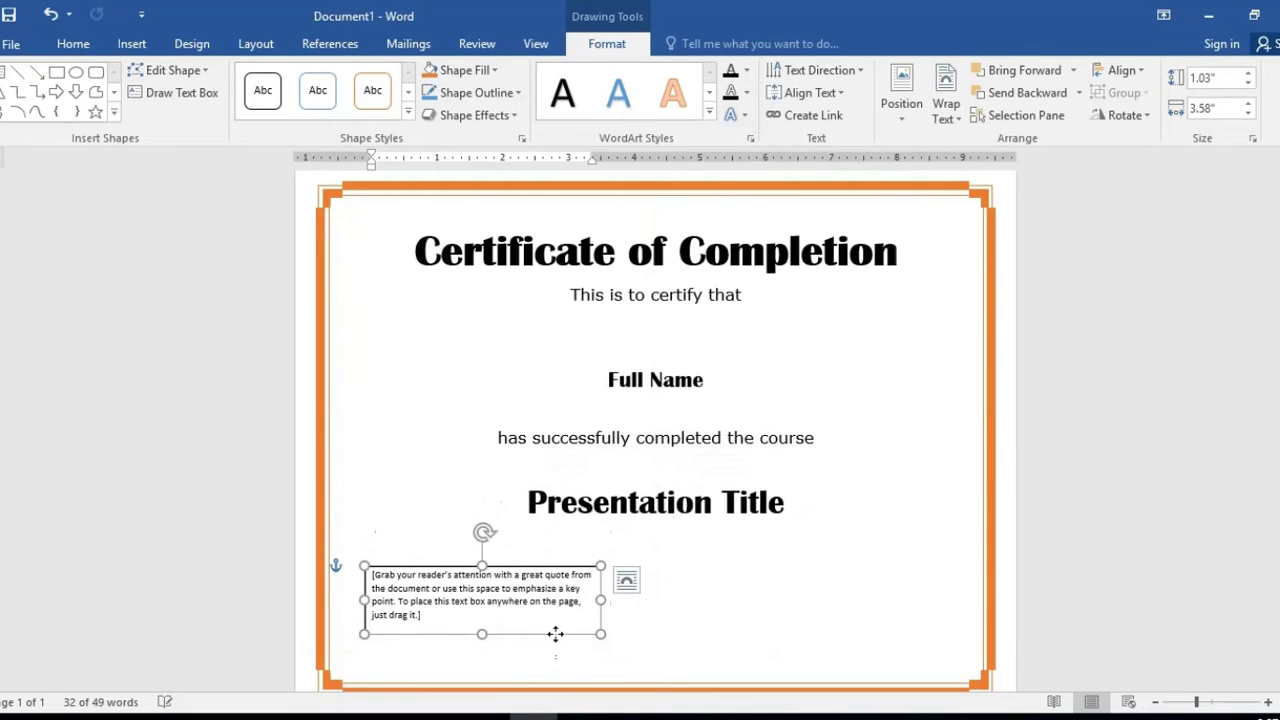
left_click(491, 100)
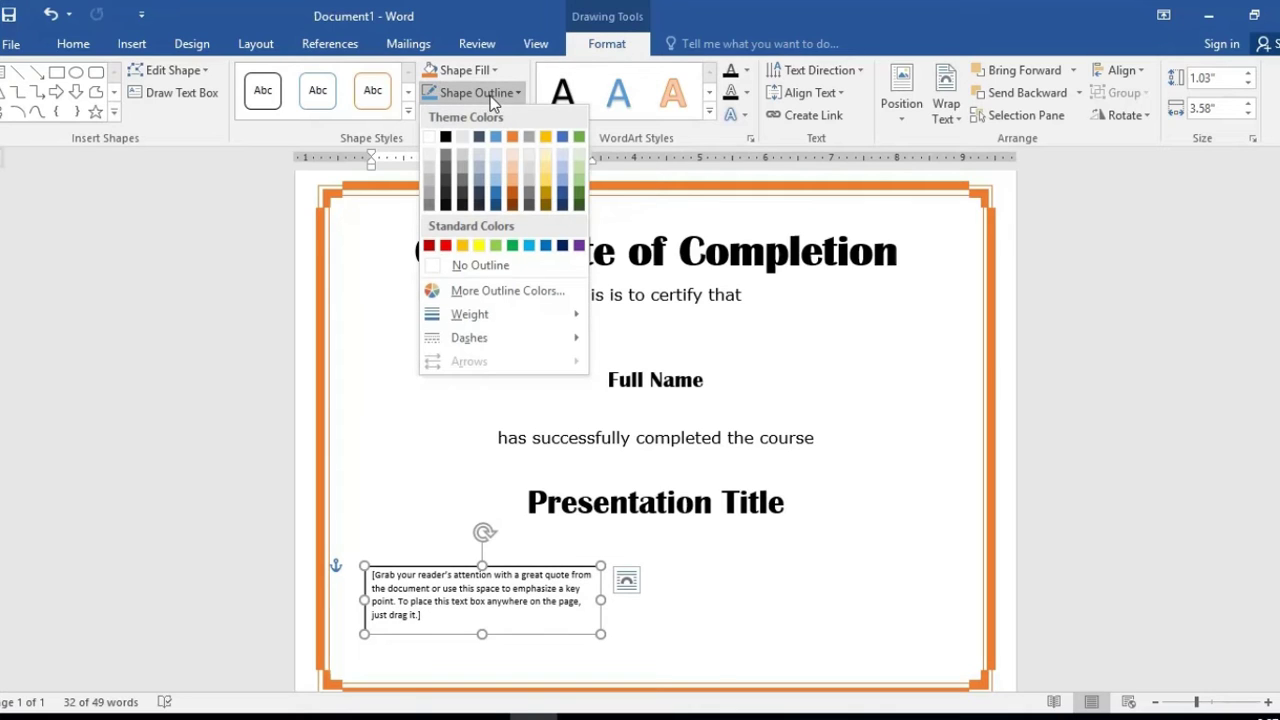
left_click(462, 266)
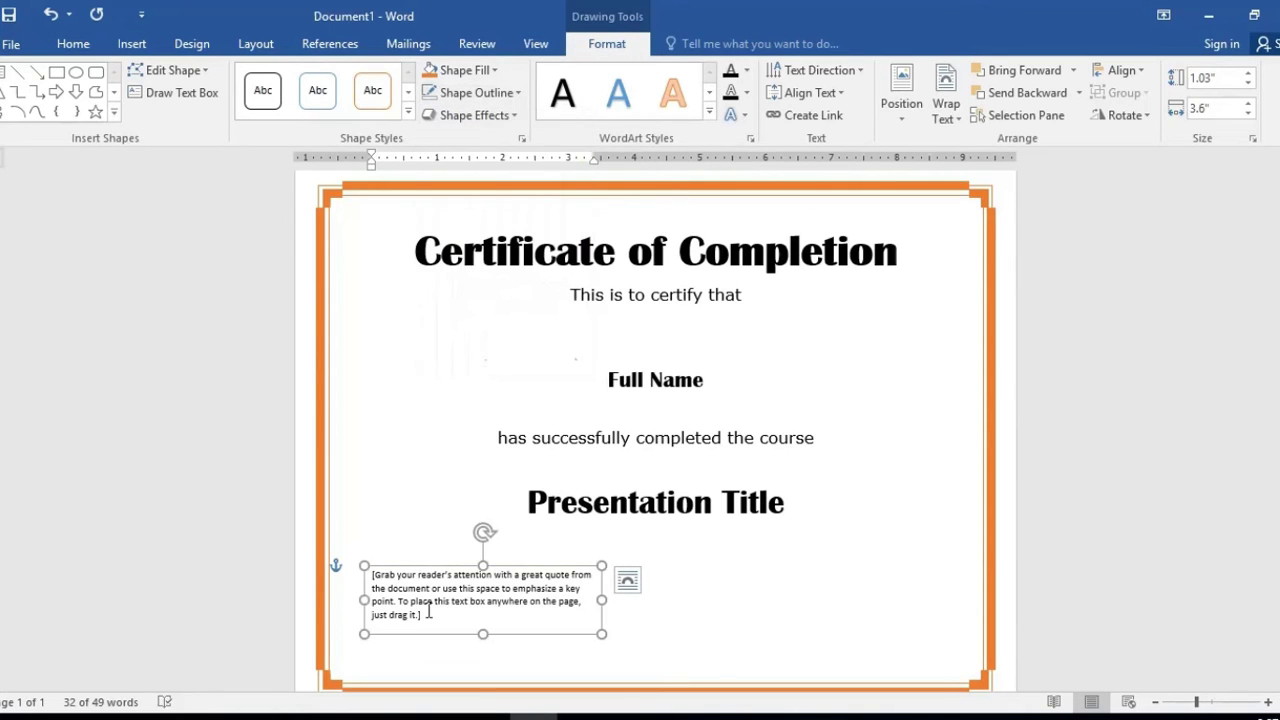
Replace the placeholder with 'On this date ____' and 'College name ____' lines, resizing the box to 1.28" by 3.76".
triple_click(400, 600)
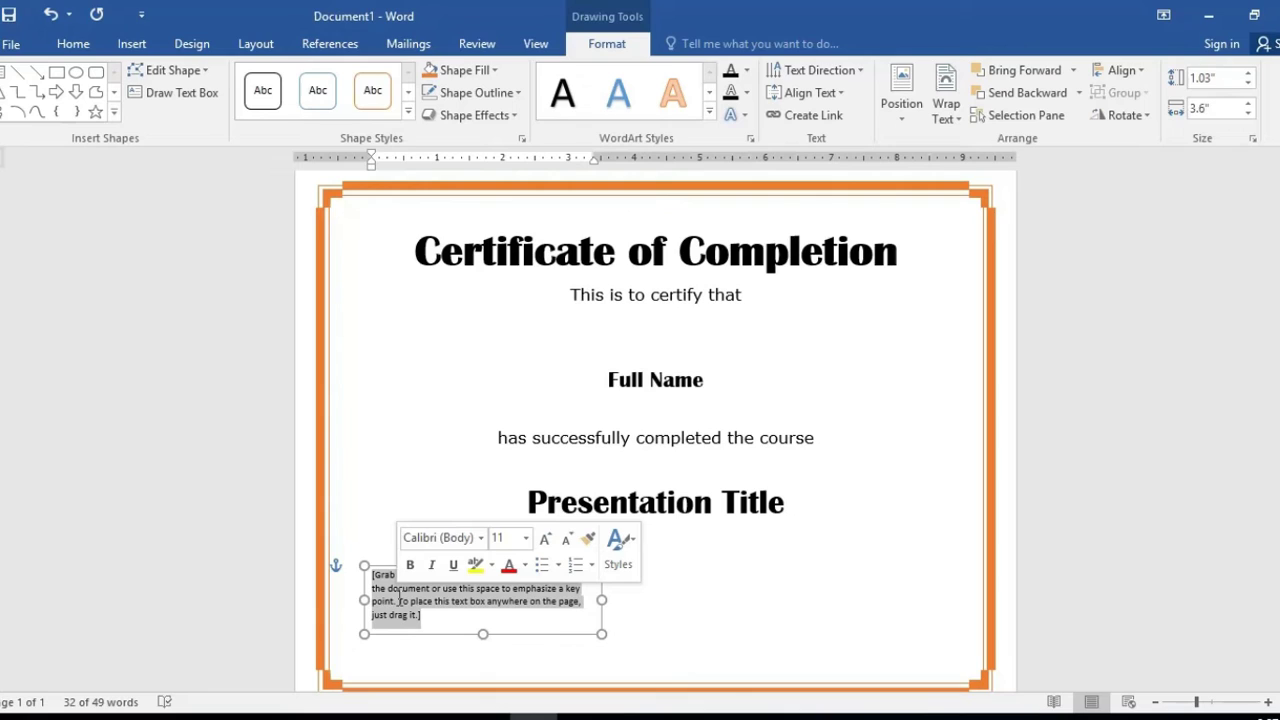
type("On ")
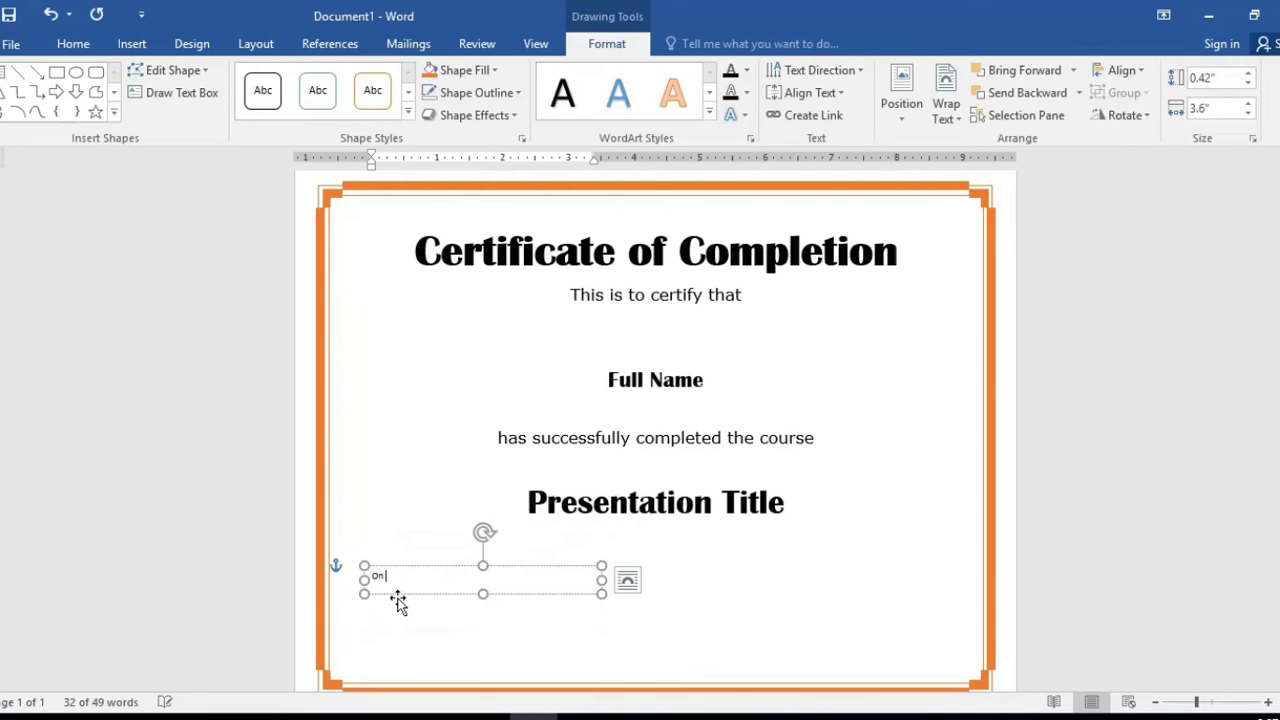
type("this ")
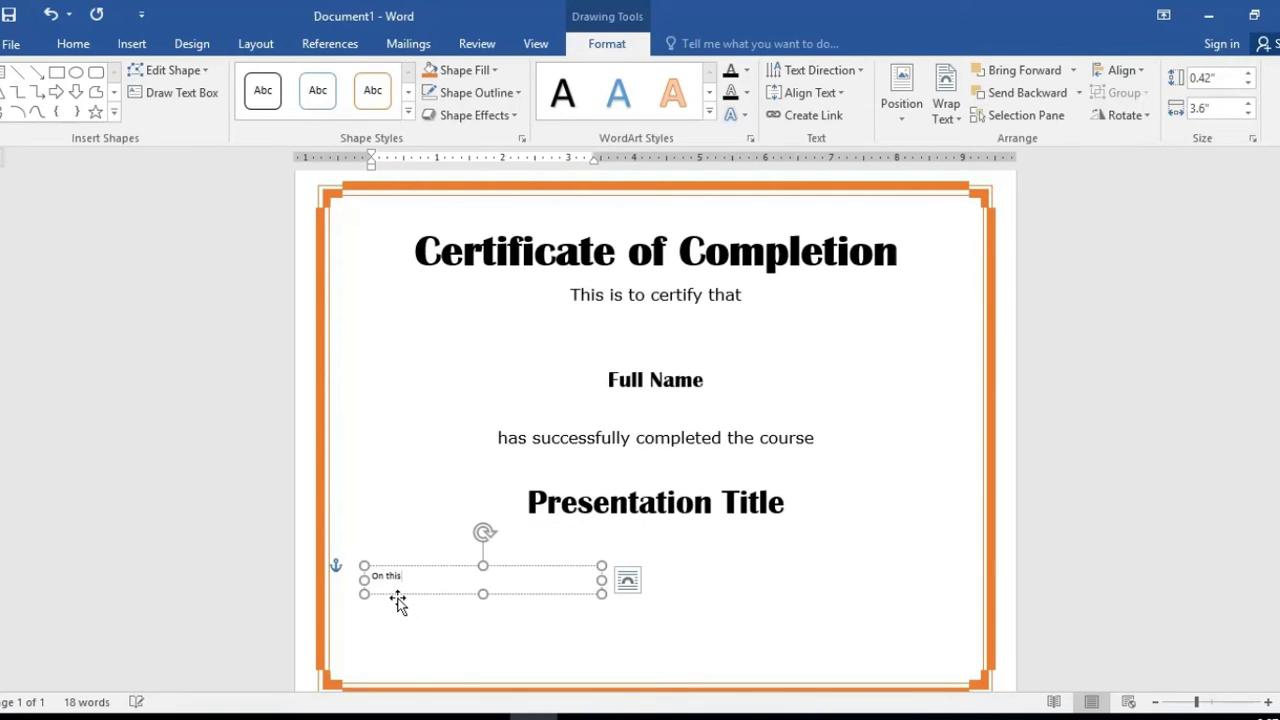
type("d")
type("a")
type("_______________________")
type("___")
key("Return")
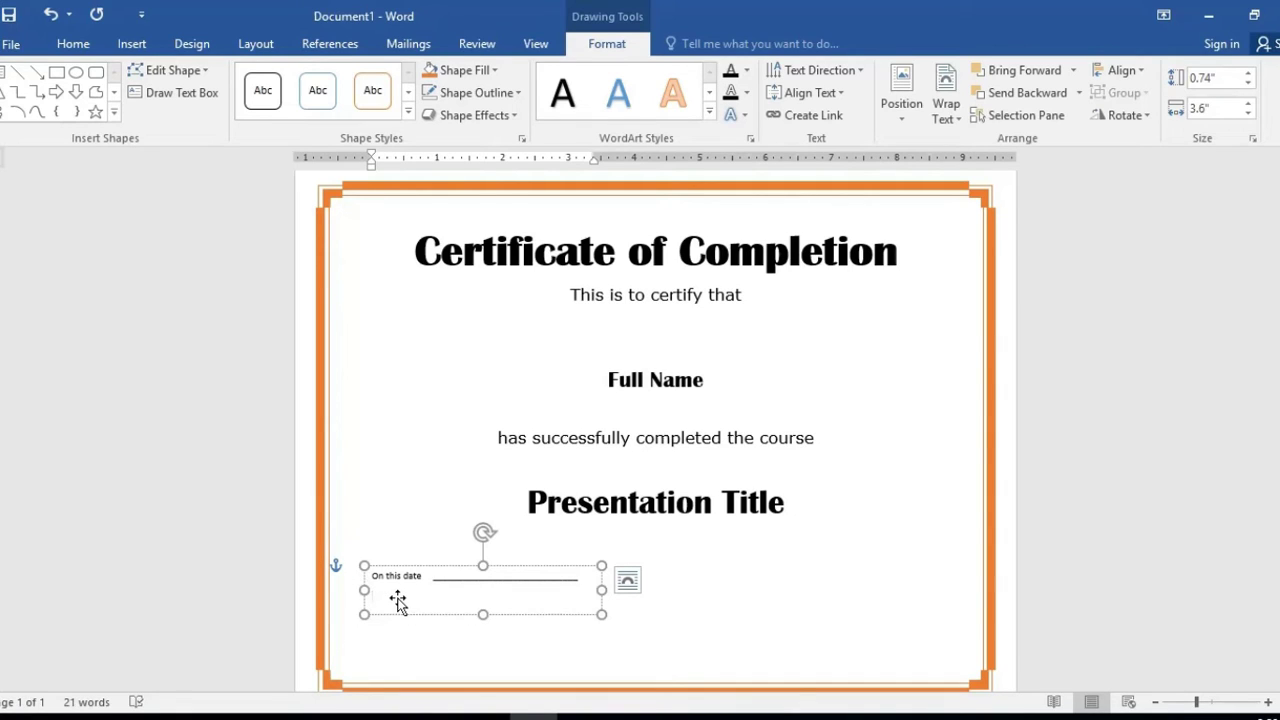
key("Return")
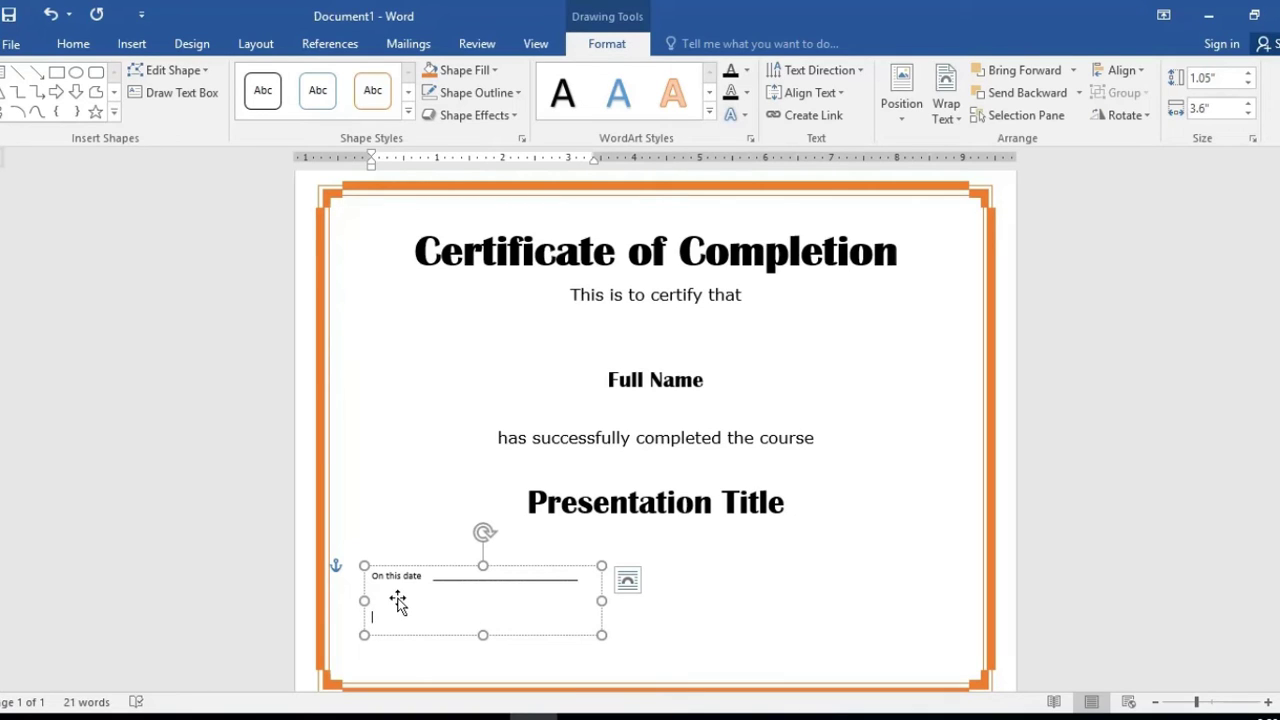
type("coll")
type("ege")
type(" name ")
type("____________")
type("_____________")
type("___")
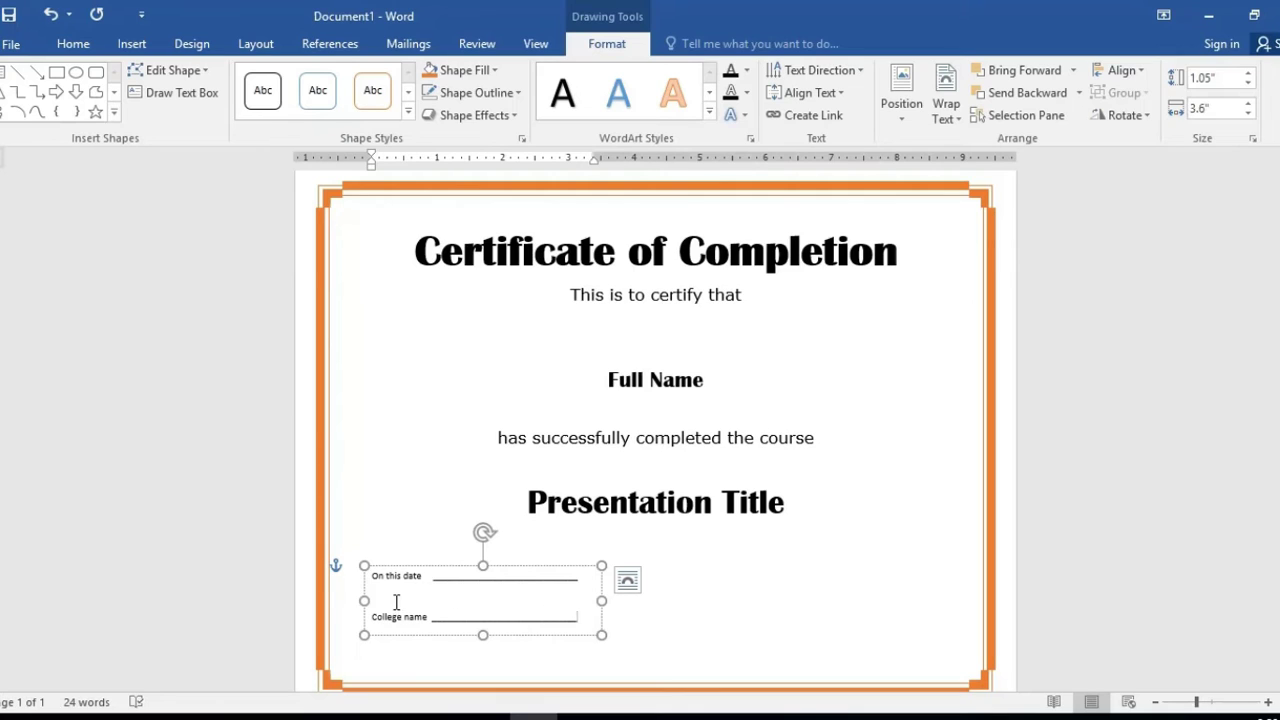
left_click(432, 616)
mouse_move(601, 636)
left_mouse_down()
mouse_move(612, 650)
mouse_move(380, 587)
left_mouse_up()
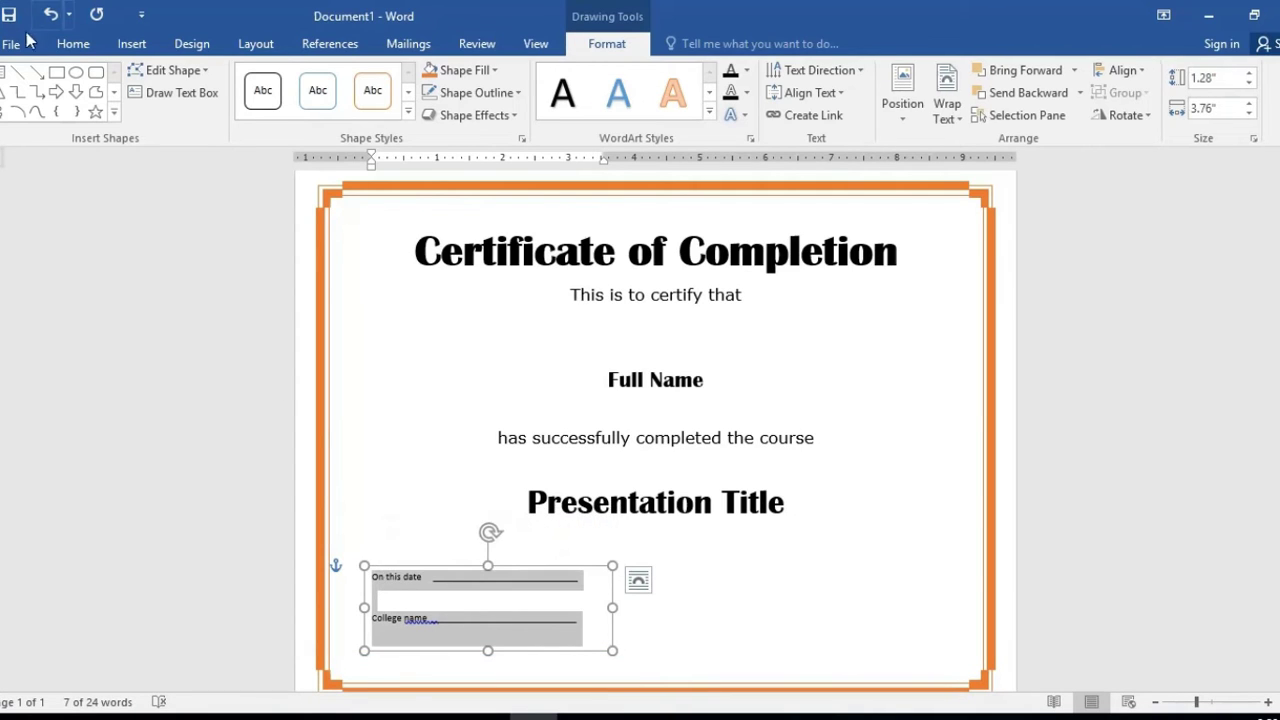
Set the date and college text to Verdana and widen its text box slightly.
left_click(73, 45)
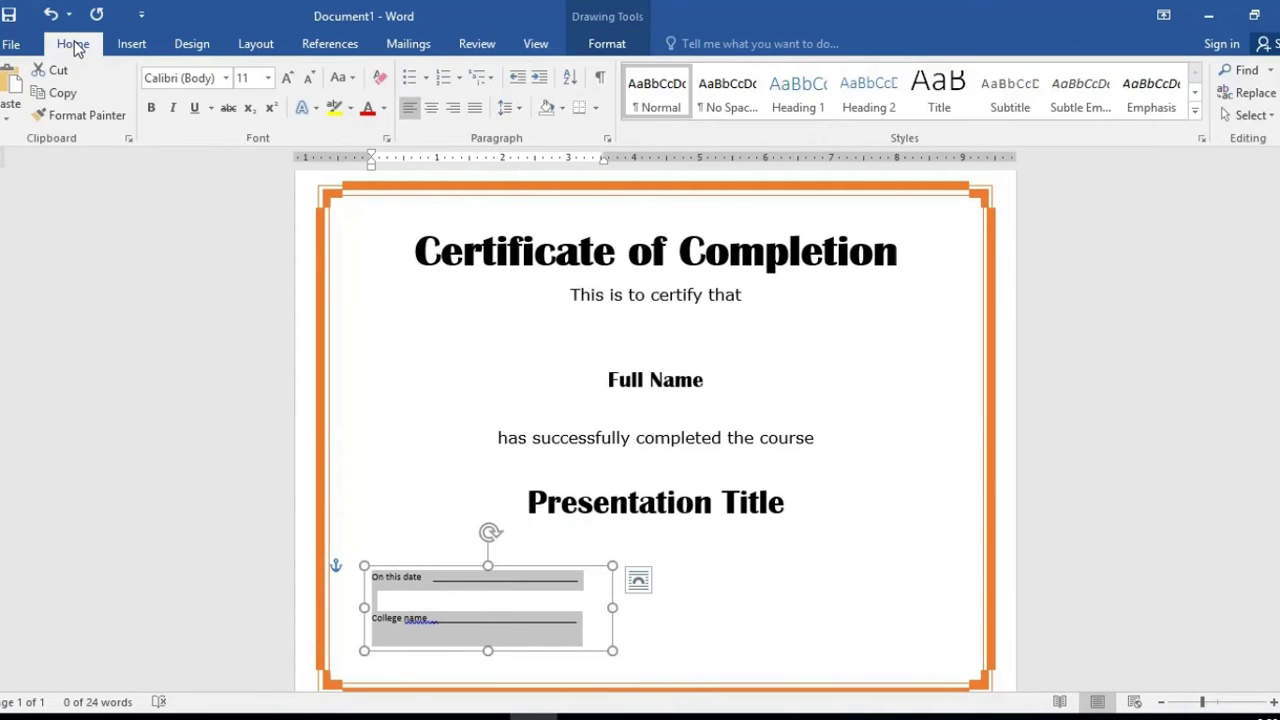
left_click(227, 79)
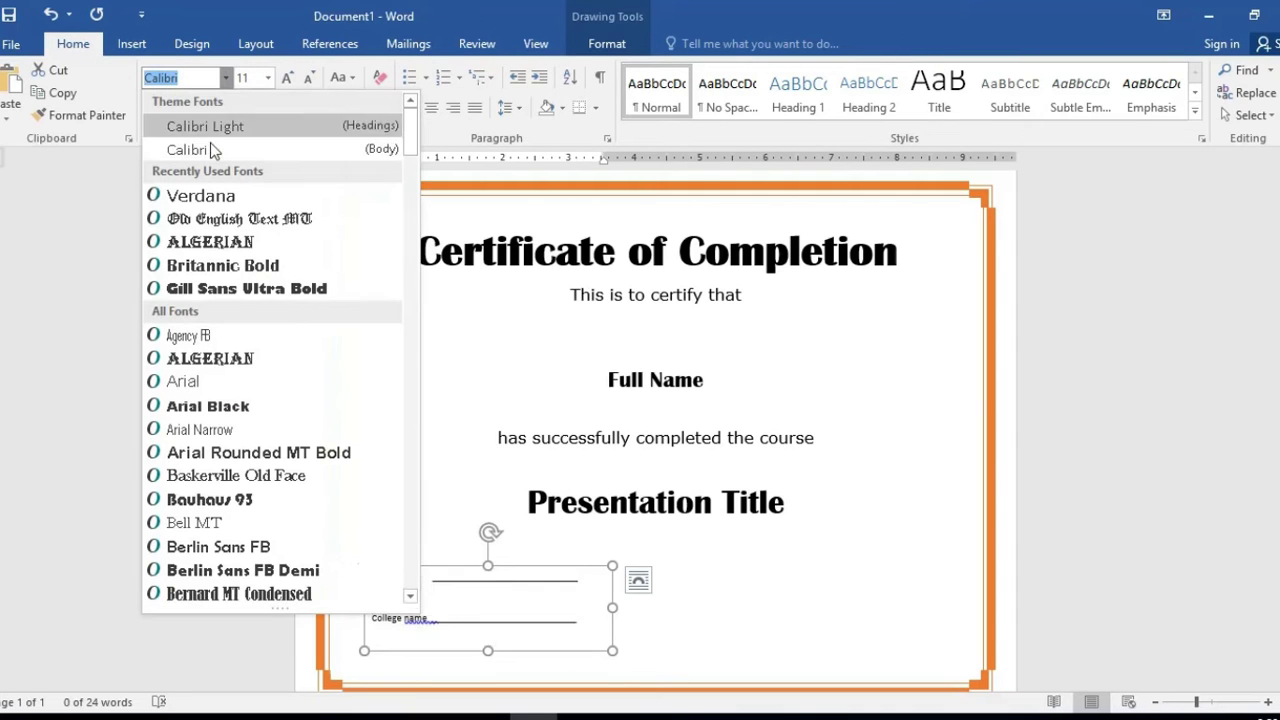
left_click(209, 196)
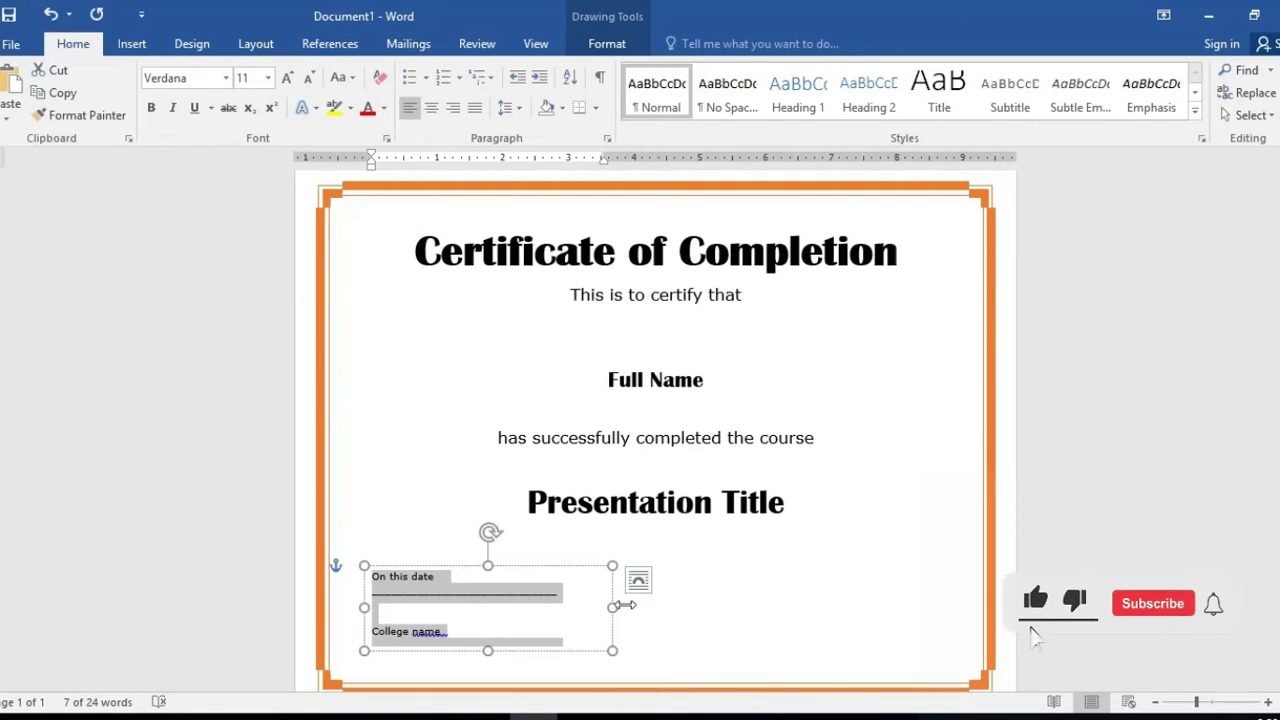
left_click_drag(613, 609, 651, 605)
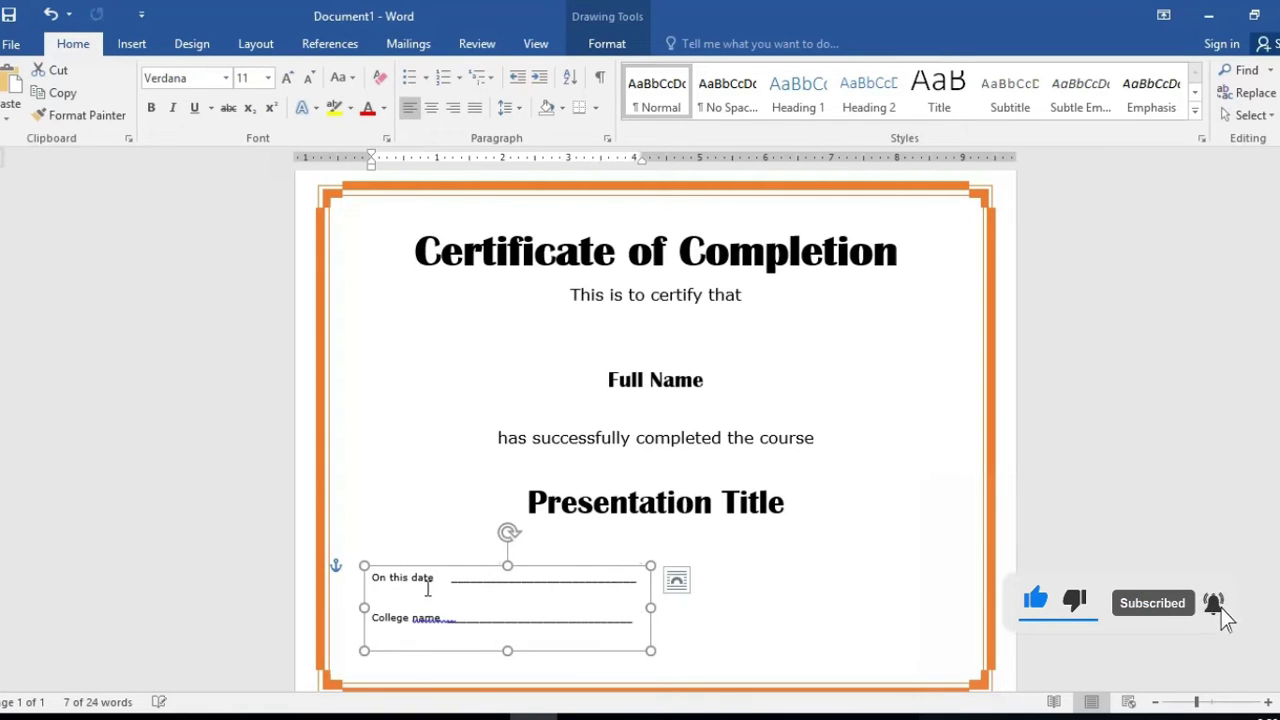
left_click(445, 620)
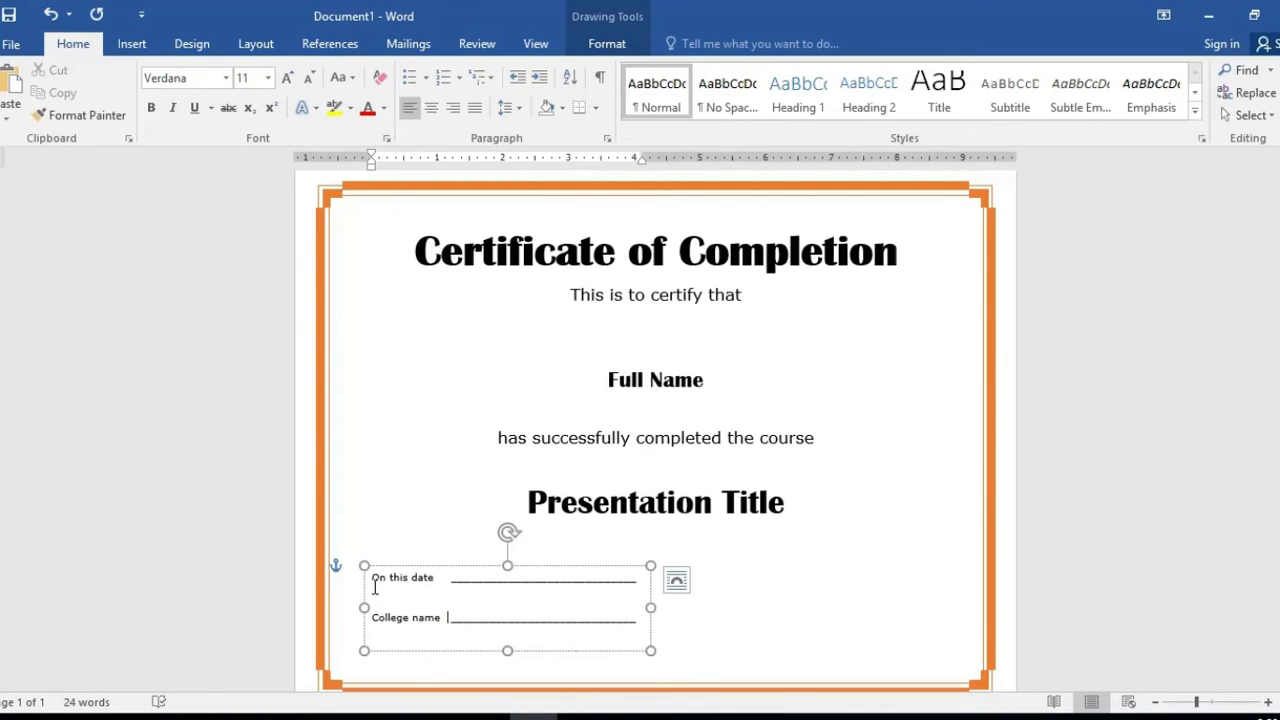
left_click(470, 600)
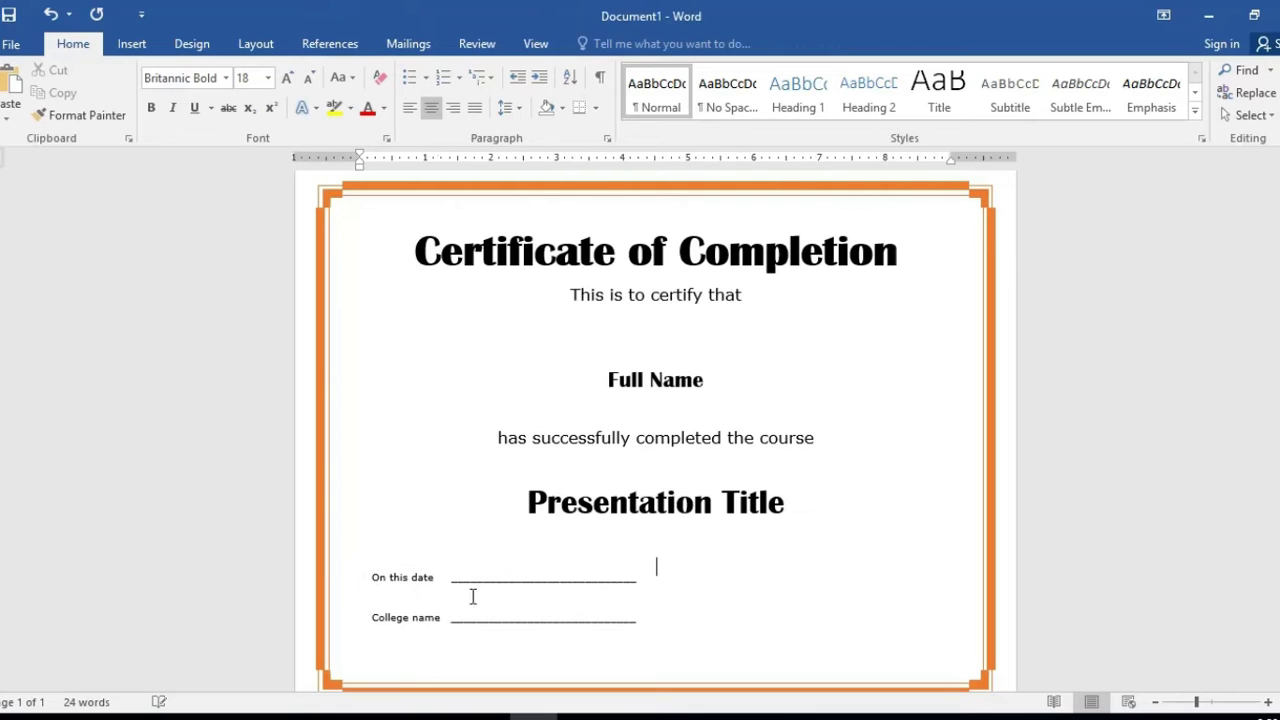
Enlarge the box text to 12 pt and widen the box so each label shares its line's row.
left_click(520, 612)
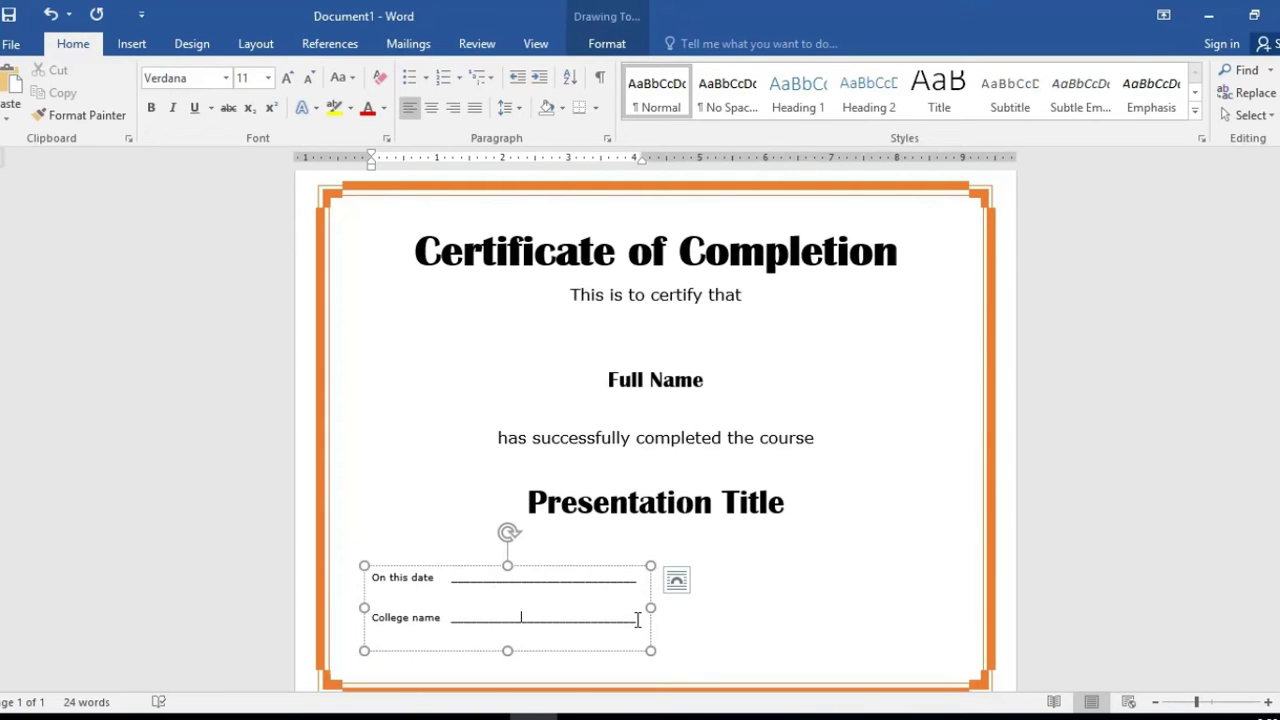
left_click_drag(637, 620, 353, 582)
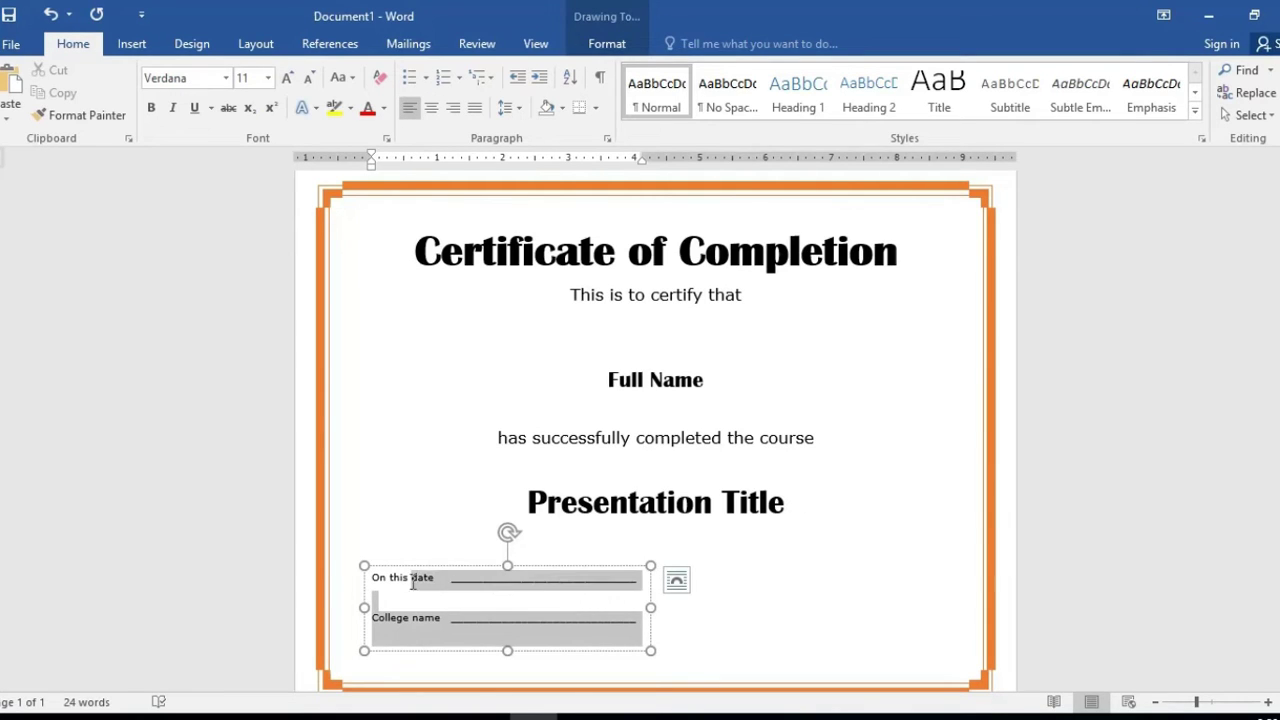
left_click(287, 79)
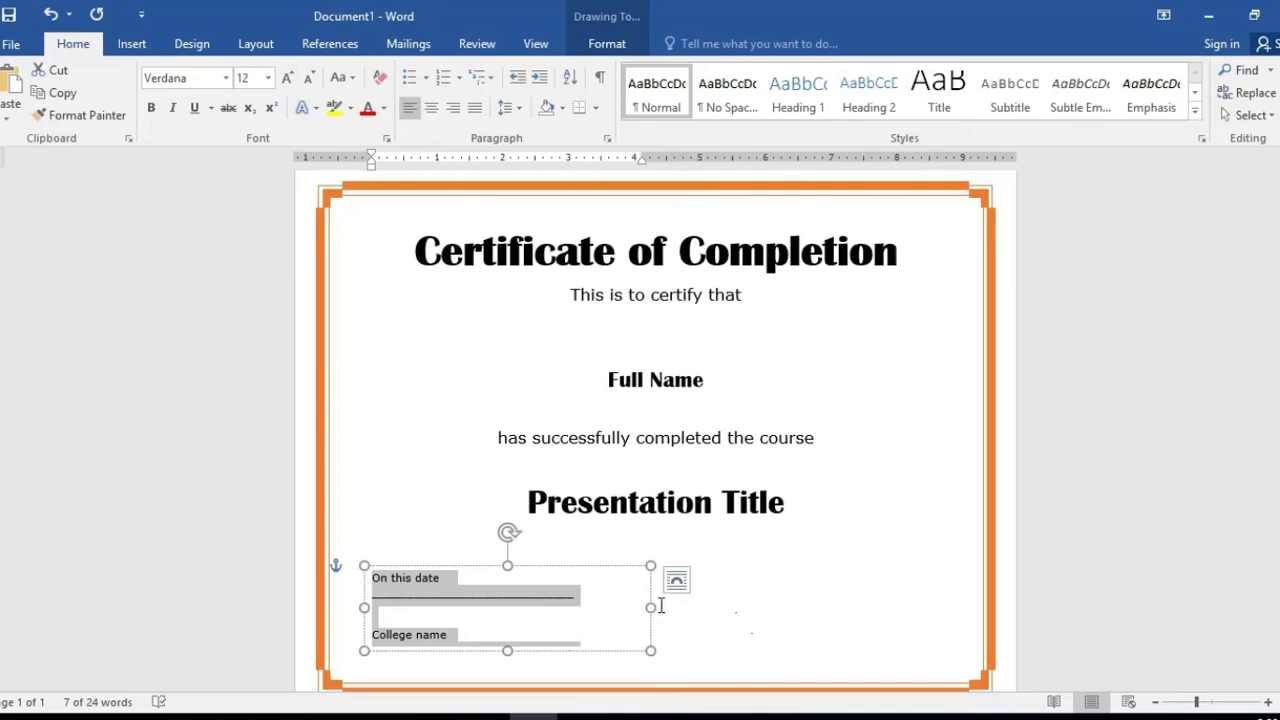
left_click_drag(652, 607, 673, 607)
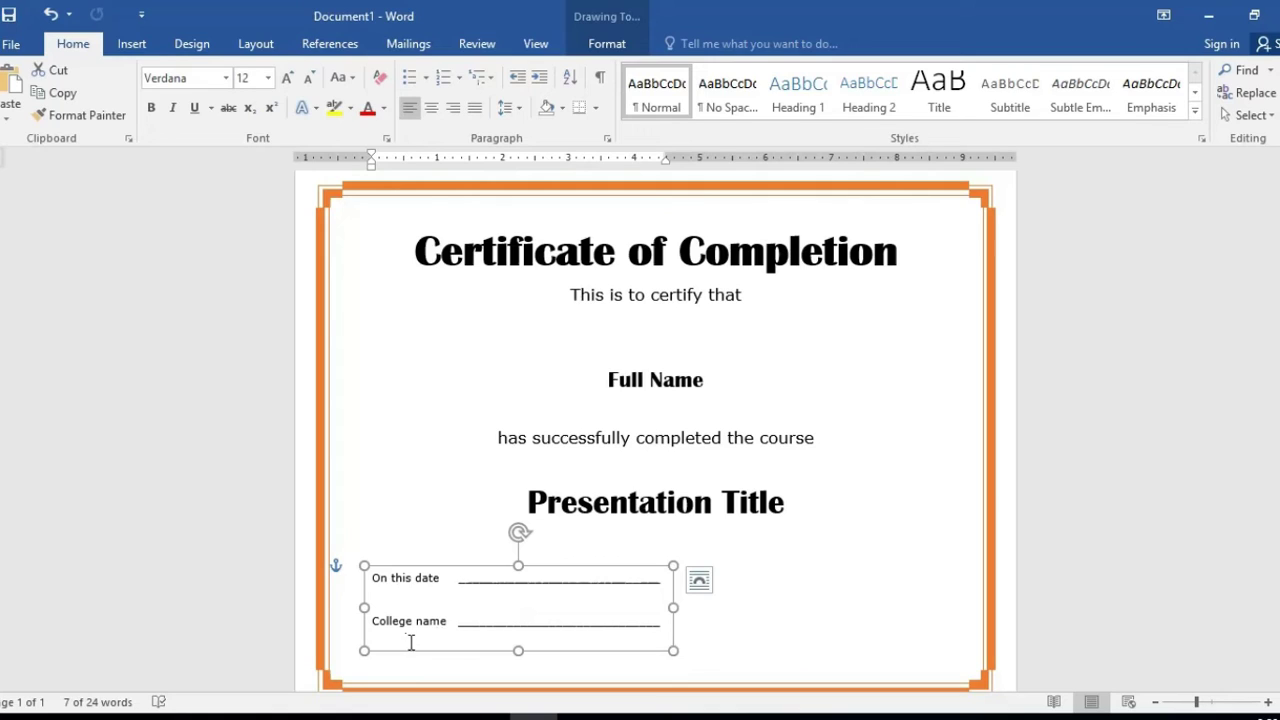
double_click(379, 578)
left_click(741, 638)
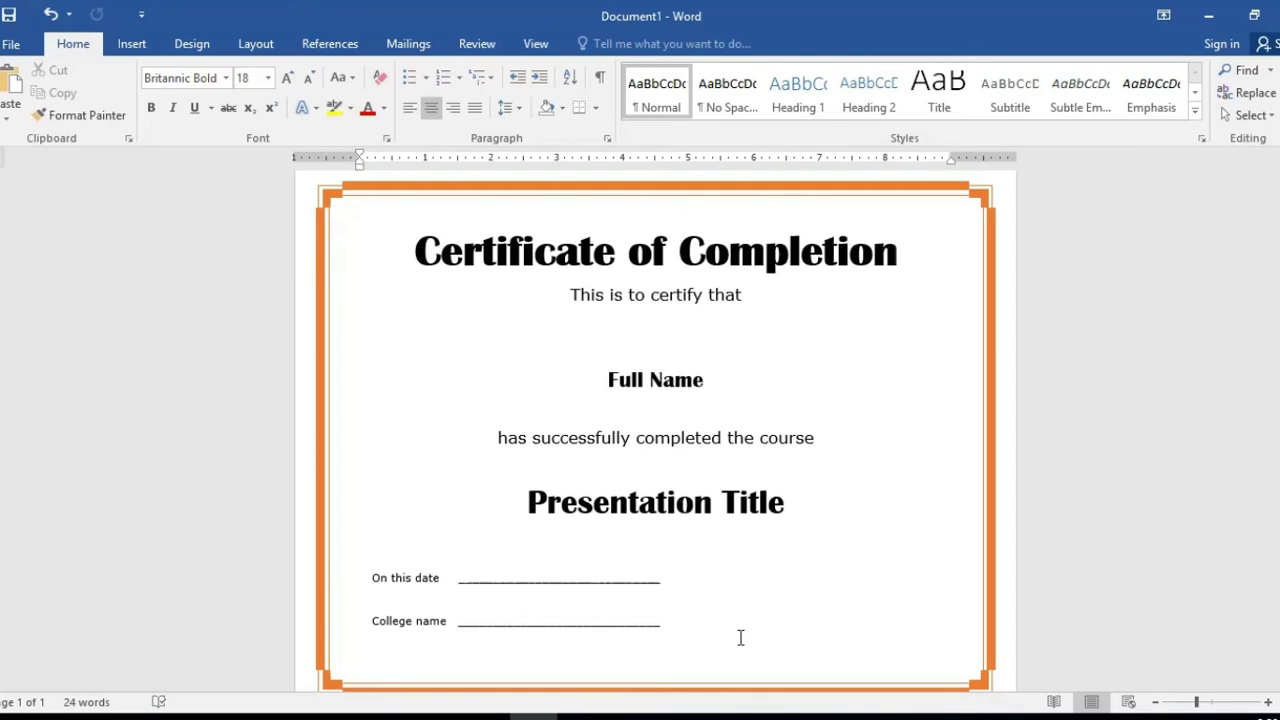
Insert a star shape beside the signature lines, then delete the unwanted star.
left_click(131, 45)
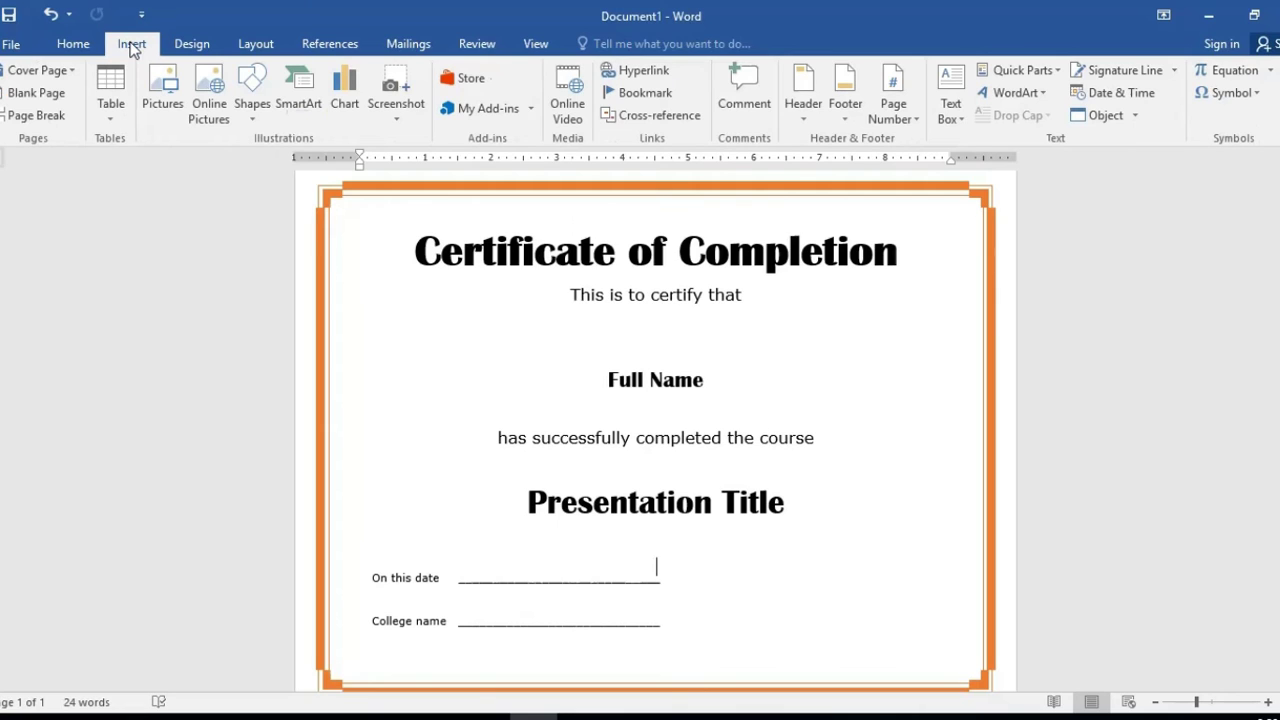
left_click(251, 86)
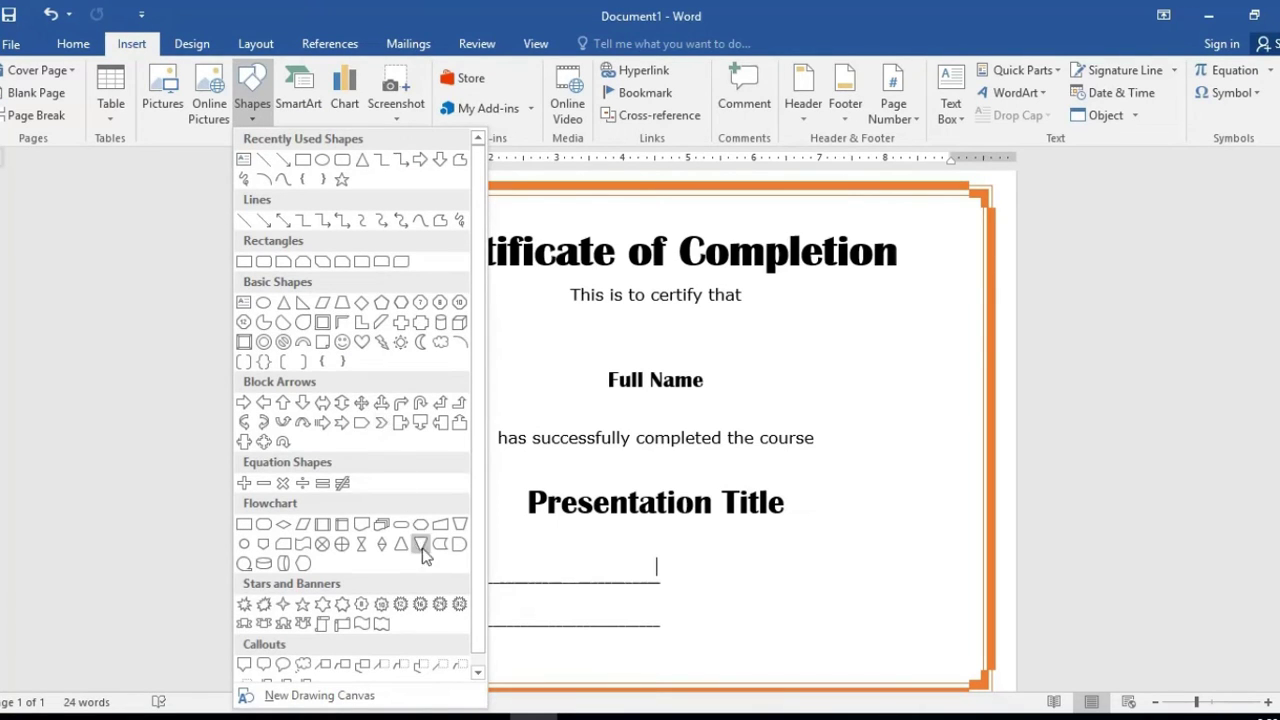
left_click(400, 606)
left_click(822, 567)
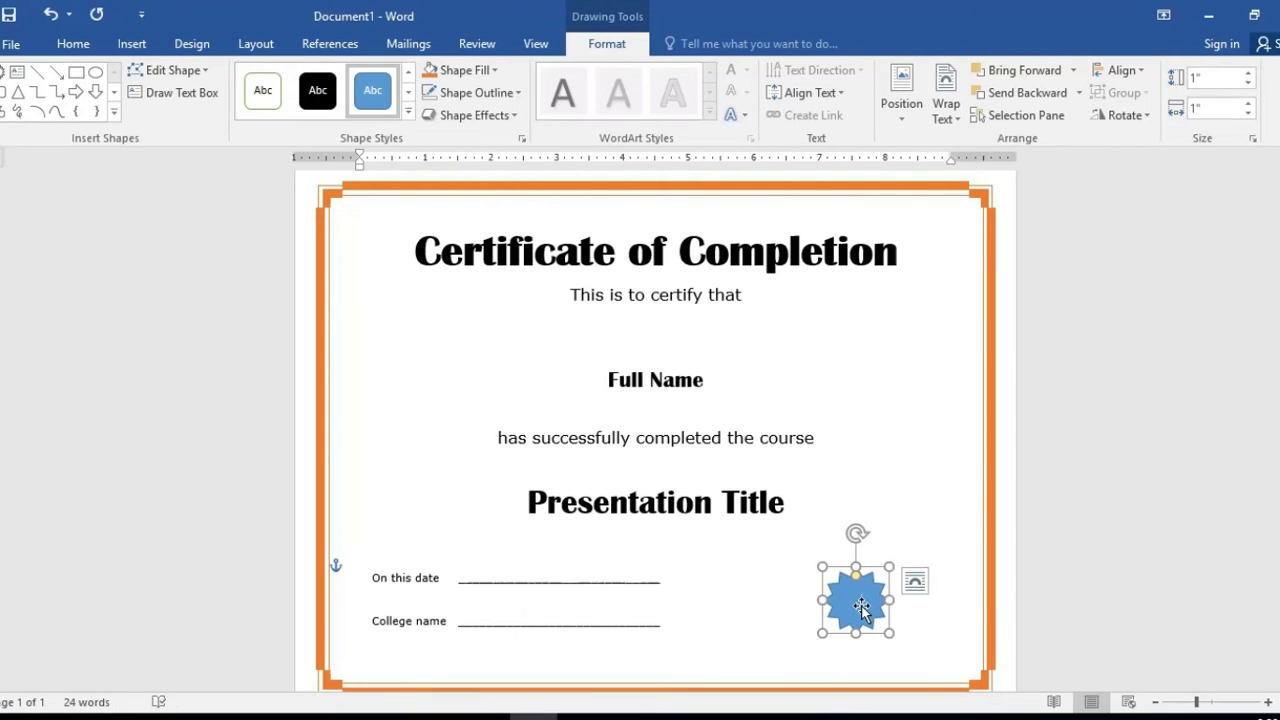
key("Delete")
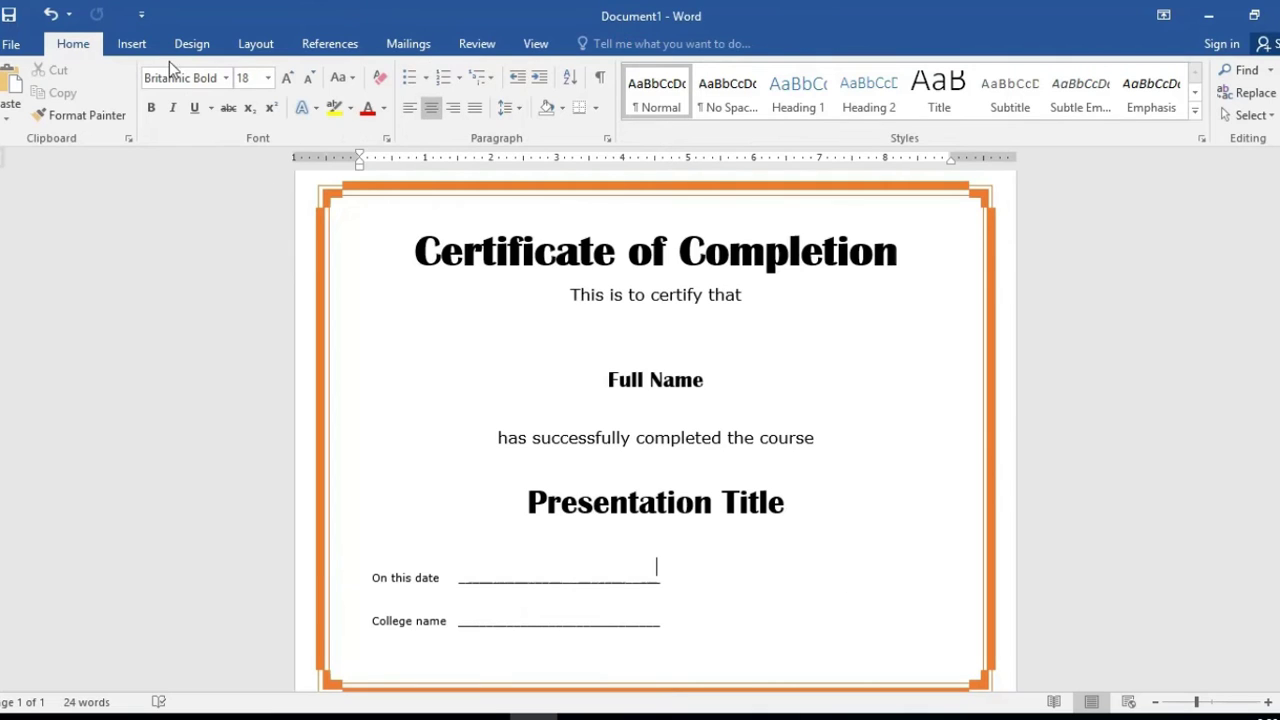
Insert a many-pointed starburst beside the signature lines, enlarge it to about 1.24" by 1.42", and nudge it into place.
left_click(131, 44)
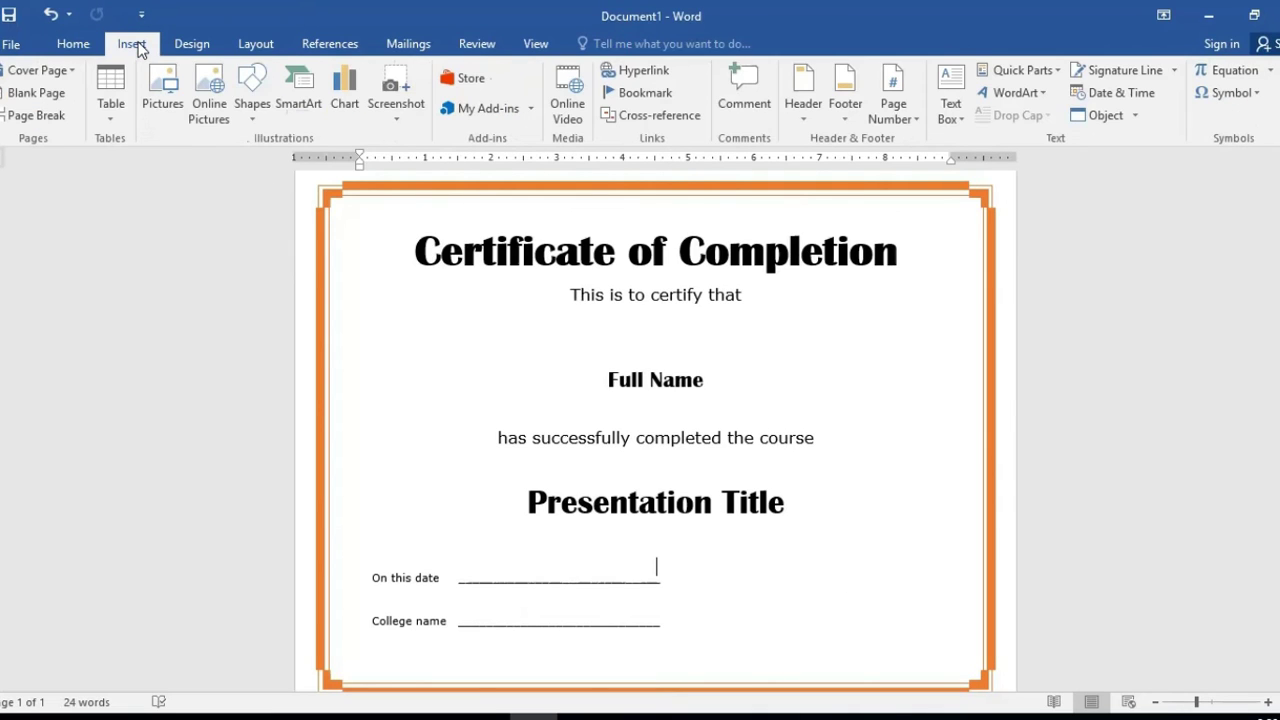
left_click(255, 110)
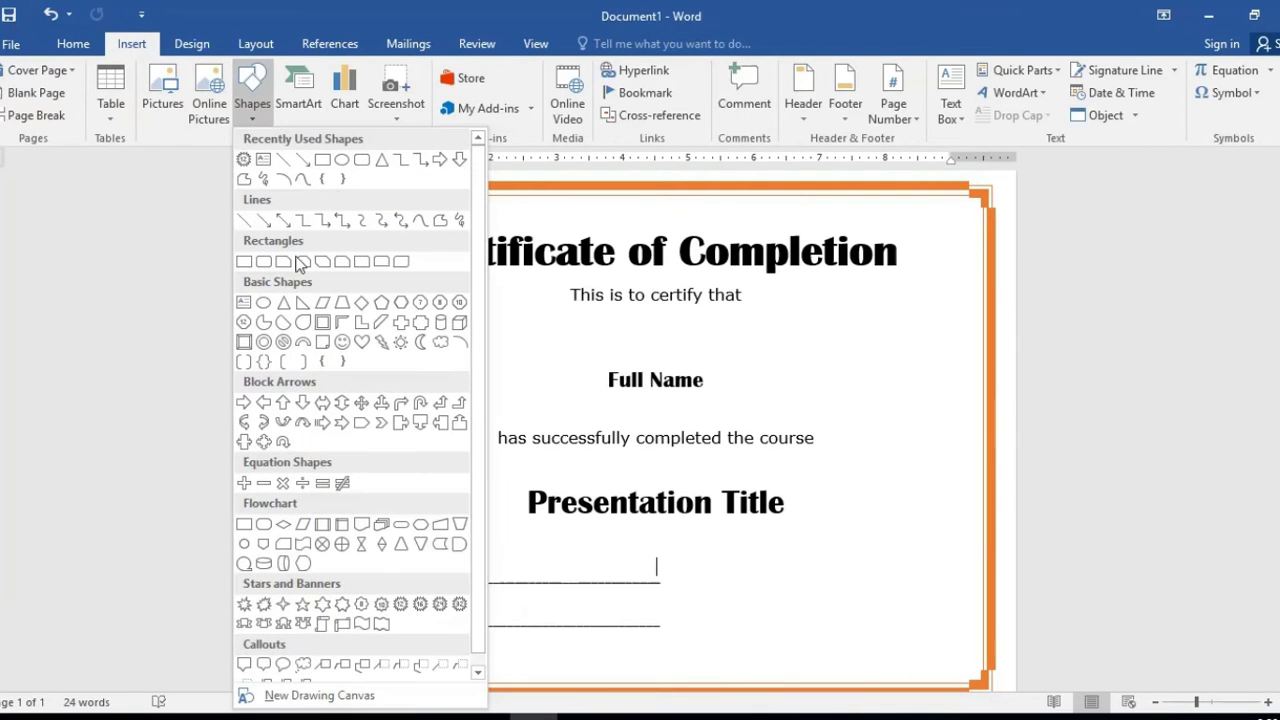
left_click(441, 605)
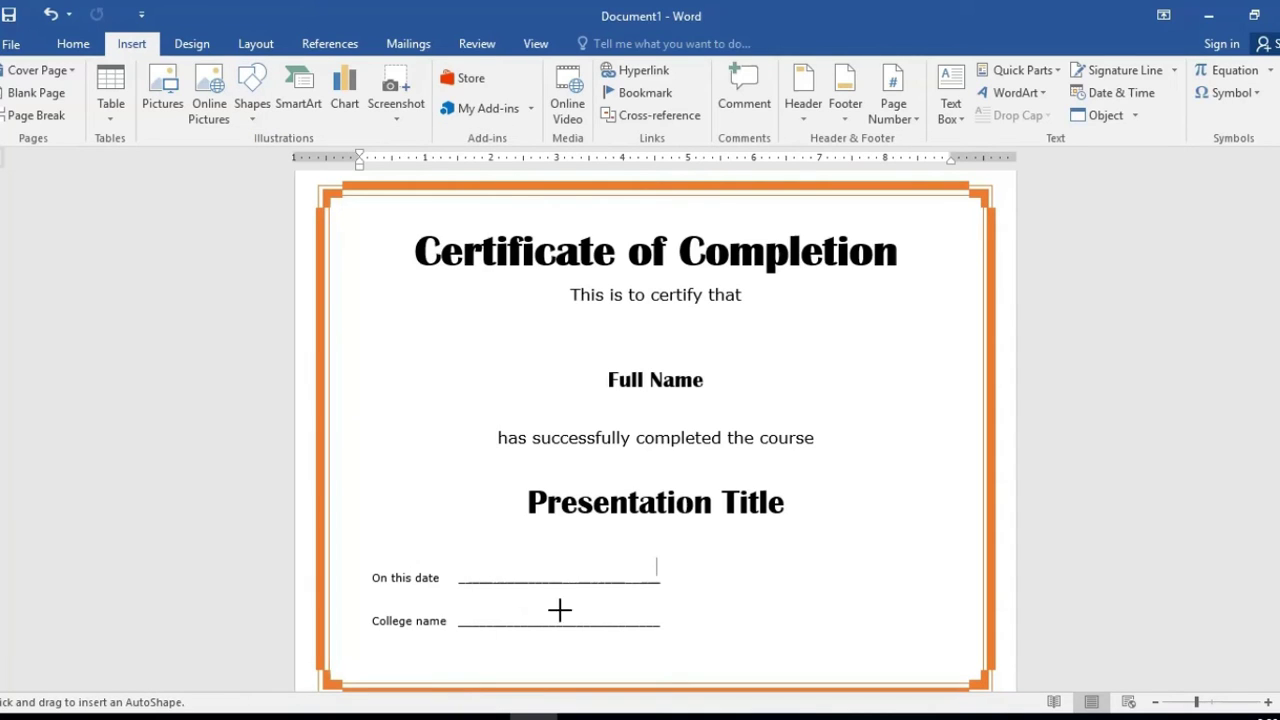
left_click(826, 565)
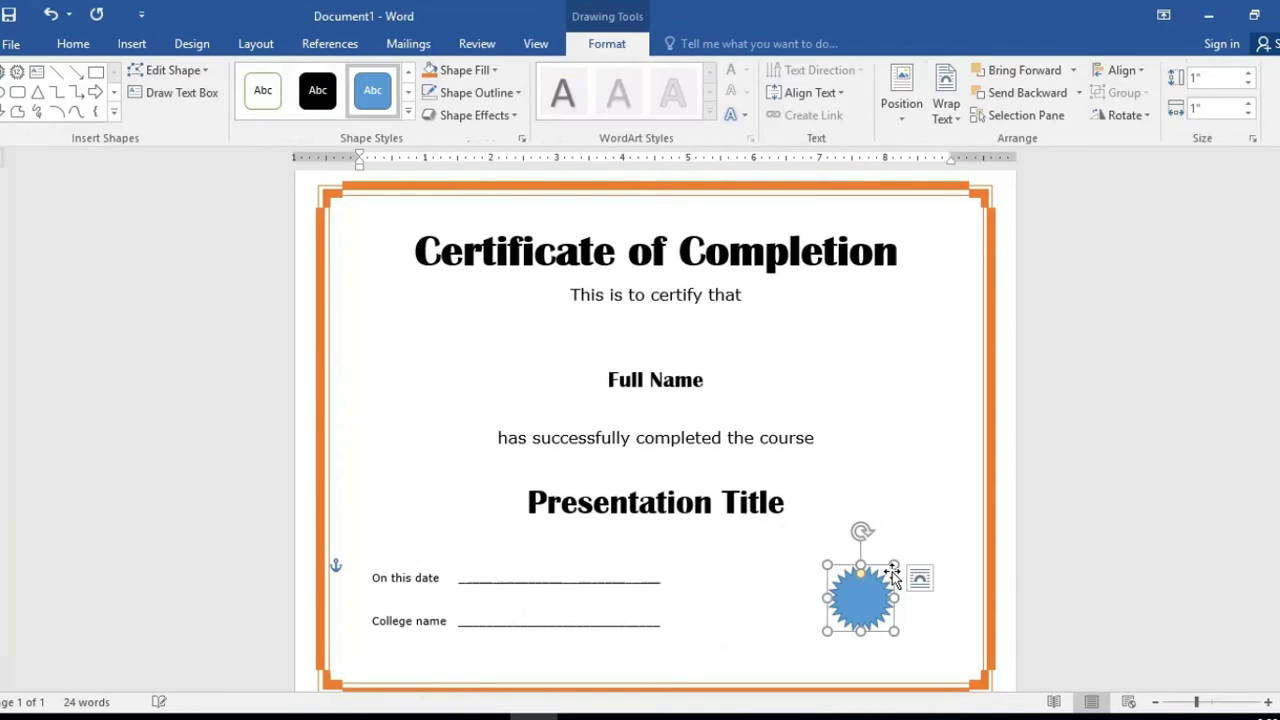
left_click_drag(896, 565, 921, 549)
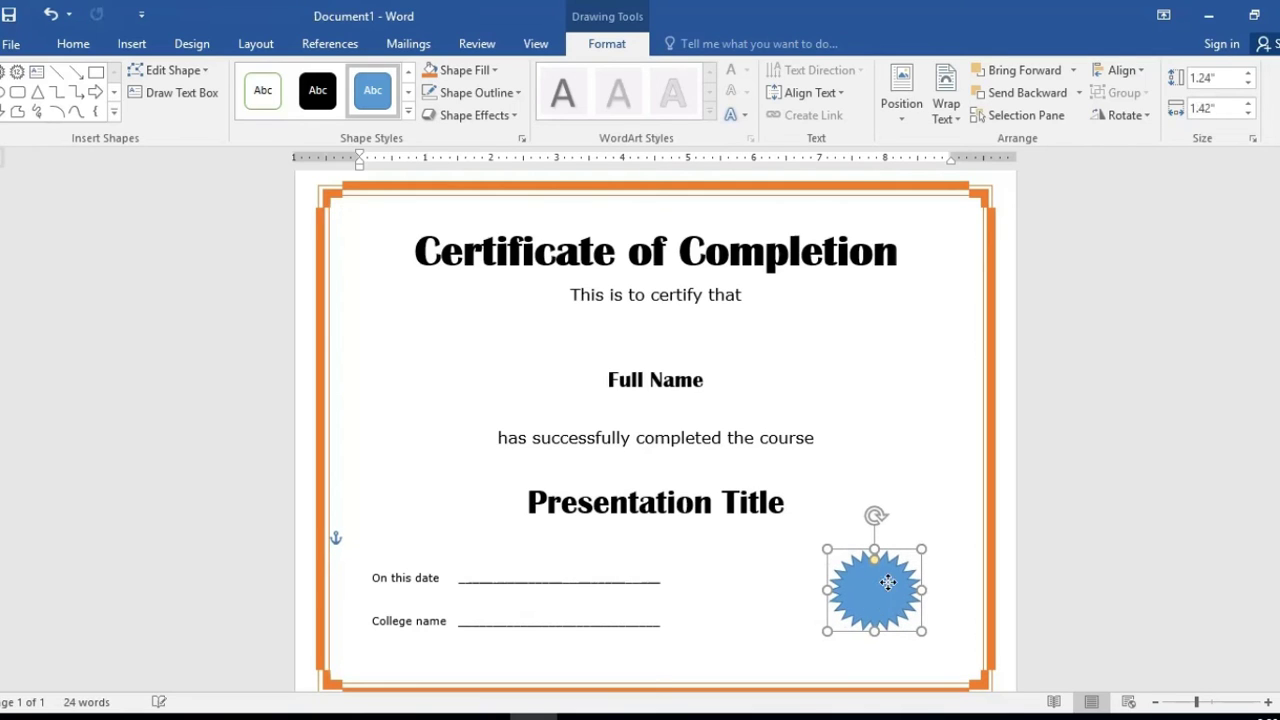
left_click_drag(878, 571, 890, 548)
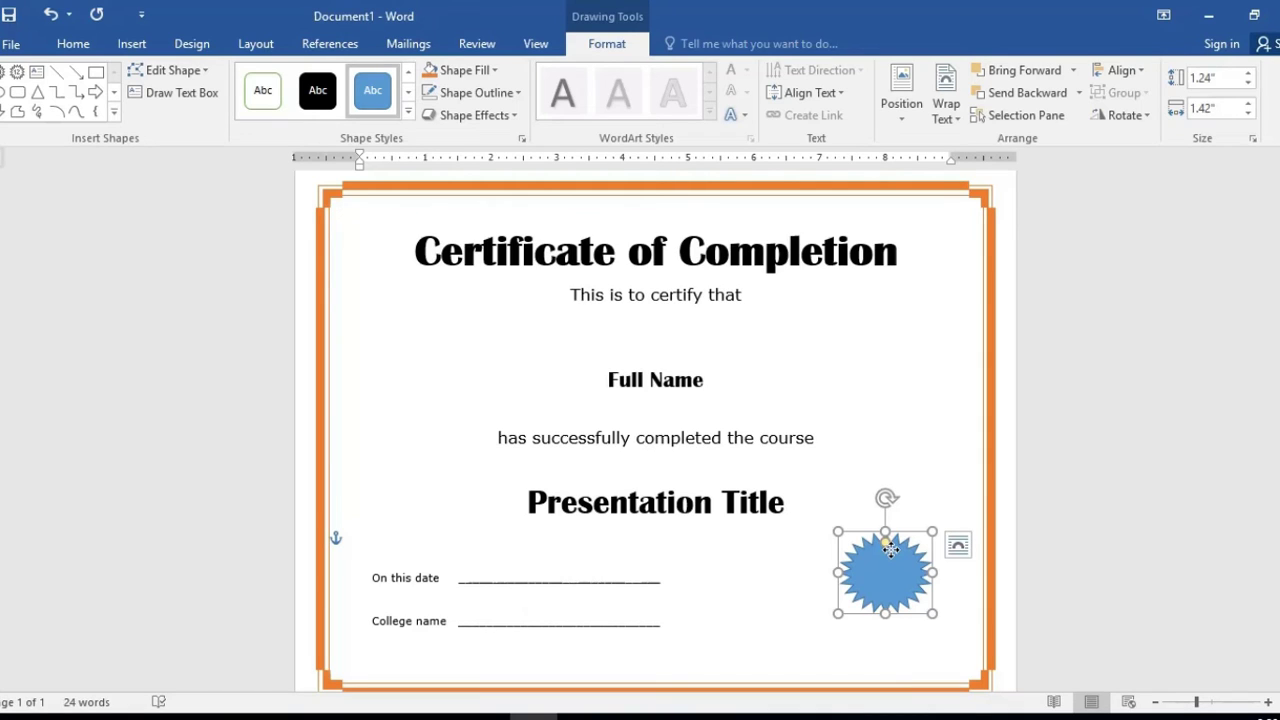
left_click(130, 43)
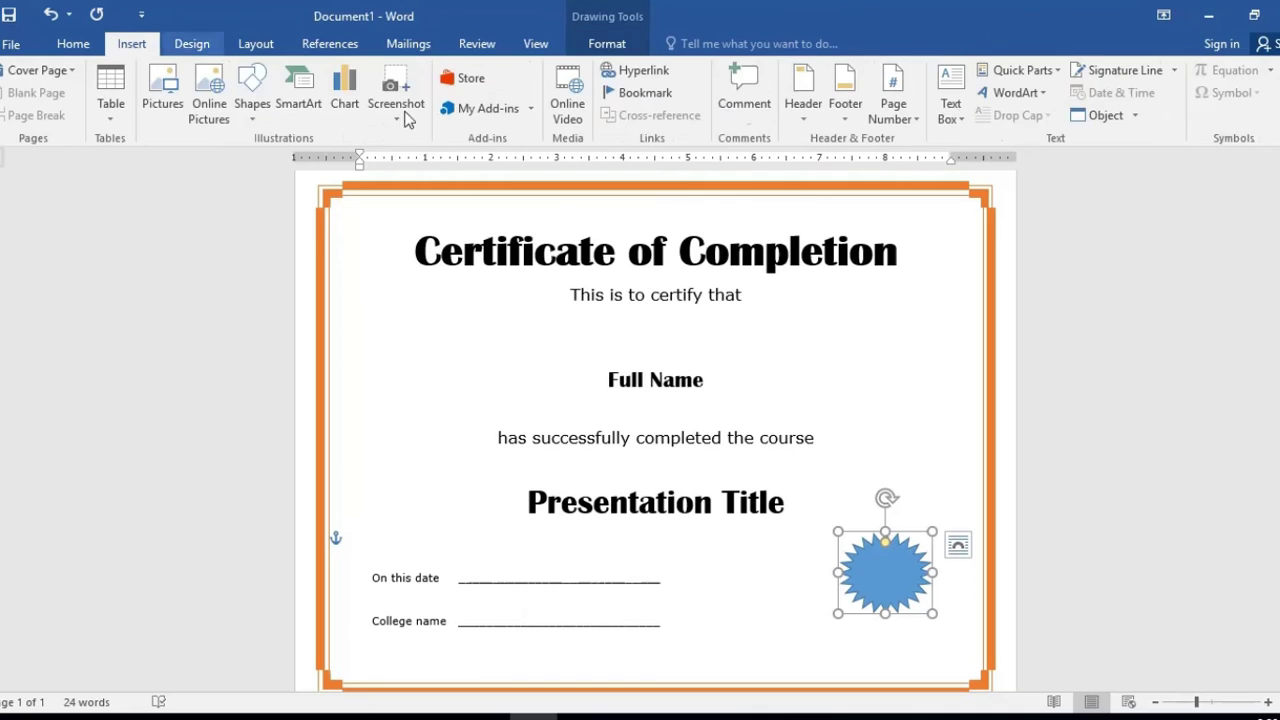
Draw a block arrow near the starburst, rotate it to a ribbon-tail angle, and remove its outline.
left_click(252, 92)
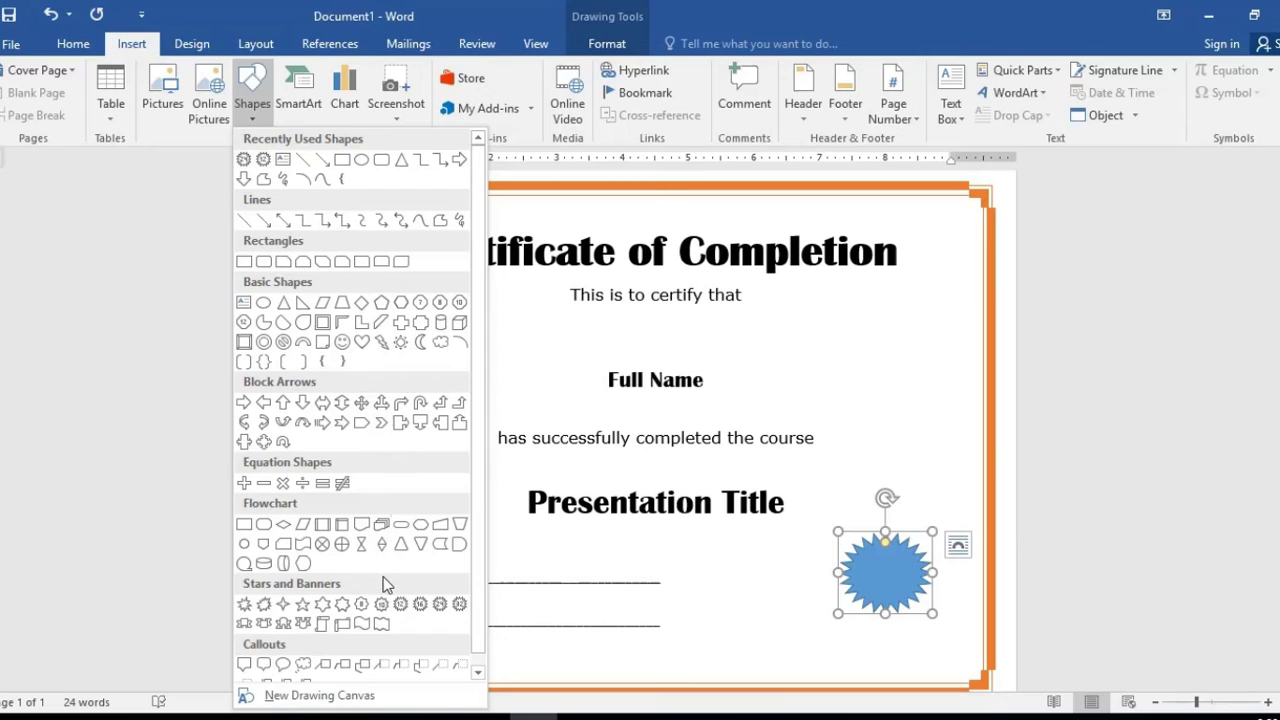
left_click(342, 424)
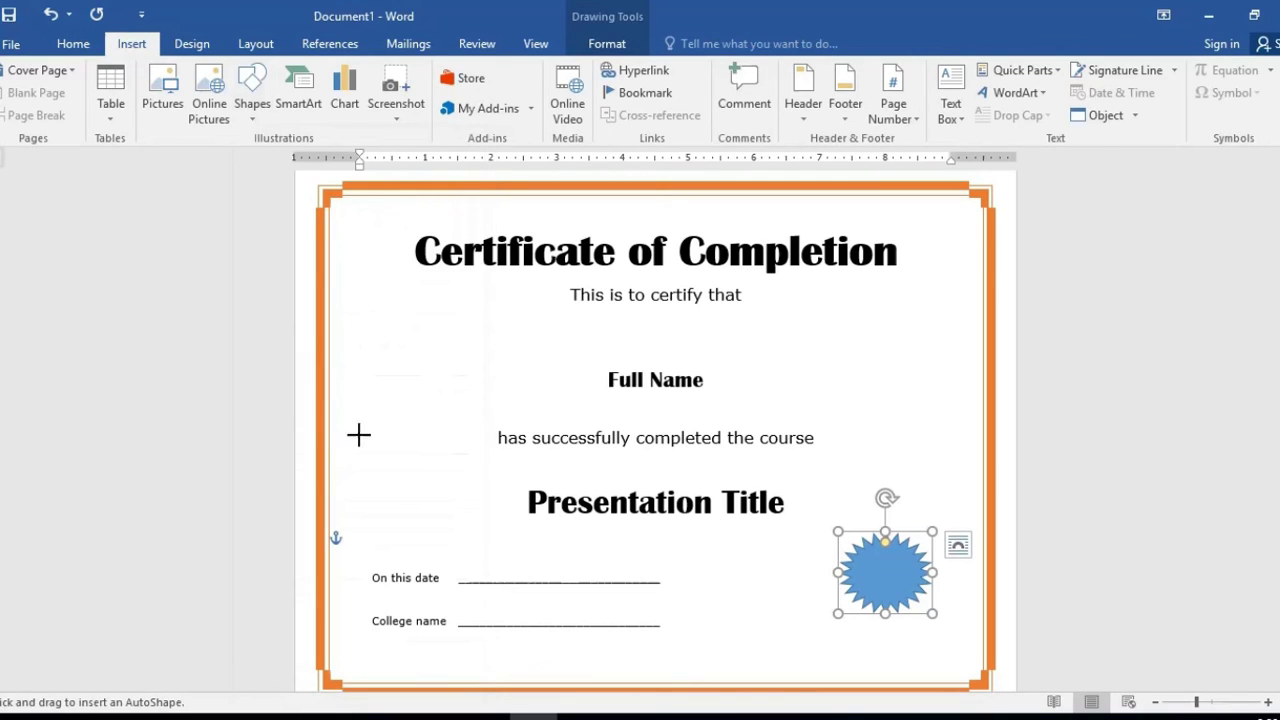
left_click_drag(745, 610, 817, 646)
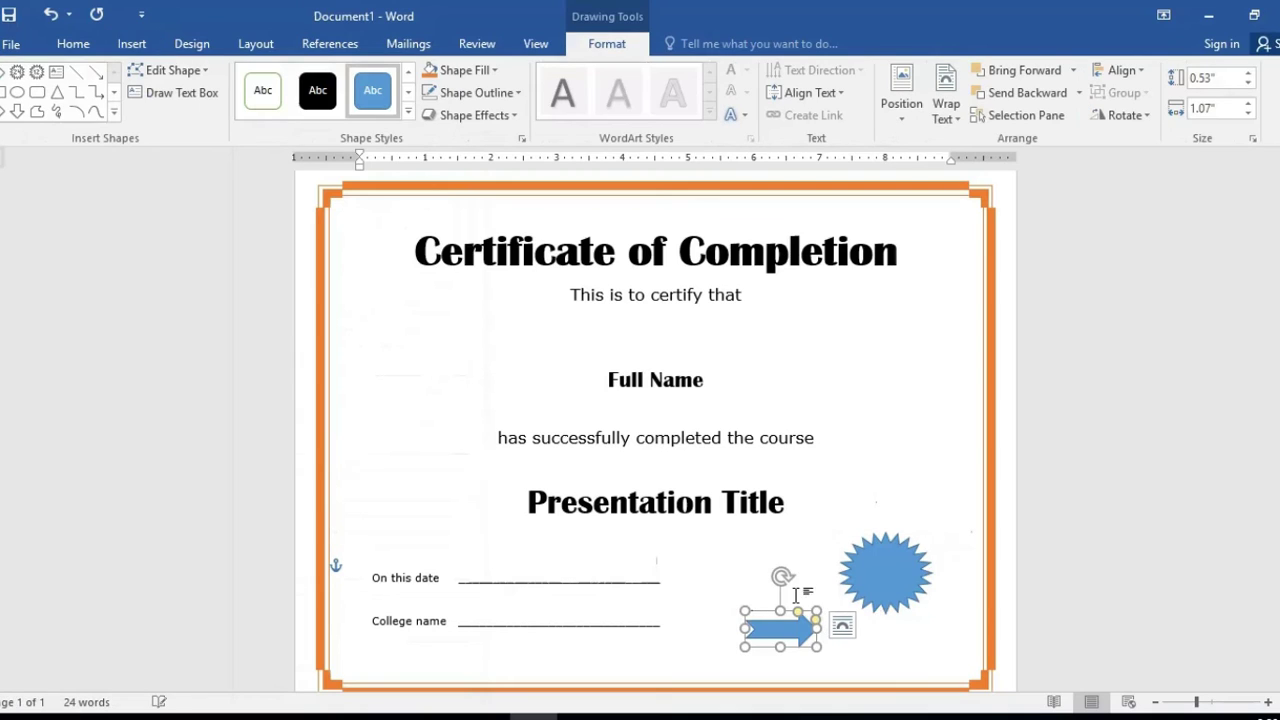
mouse_move(783, 577)
left_mouse_down()
mouse_move(725, 595)
mouse_move(725, 610)
left_mouse_up()
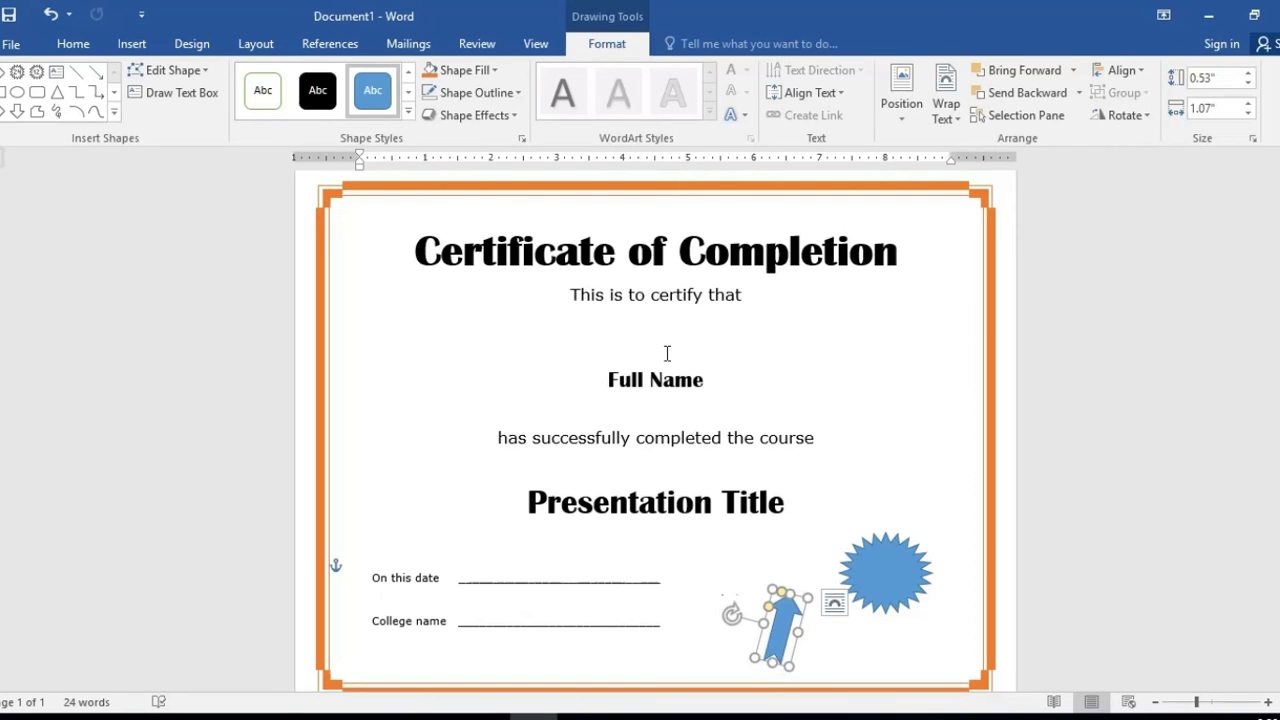
left_click(510, 92)
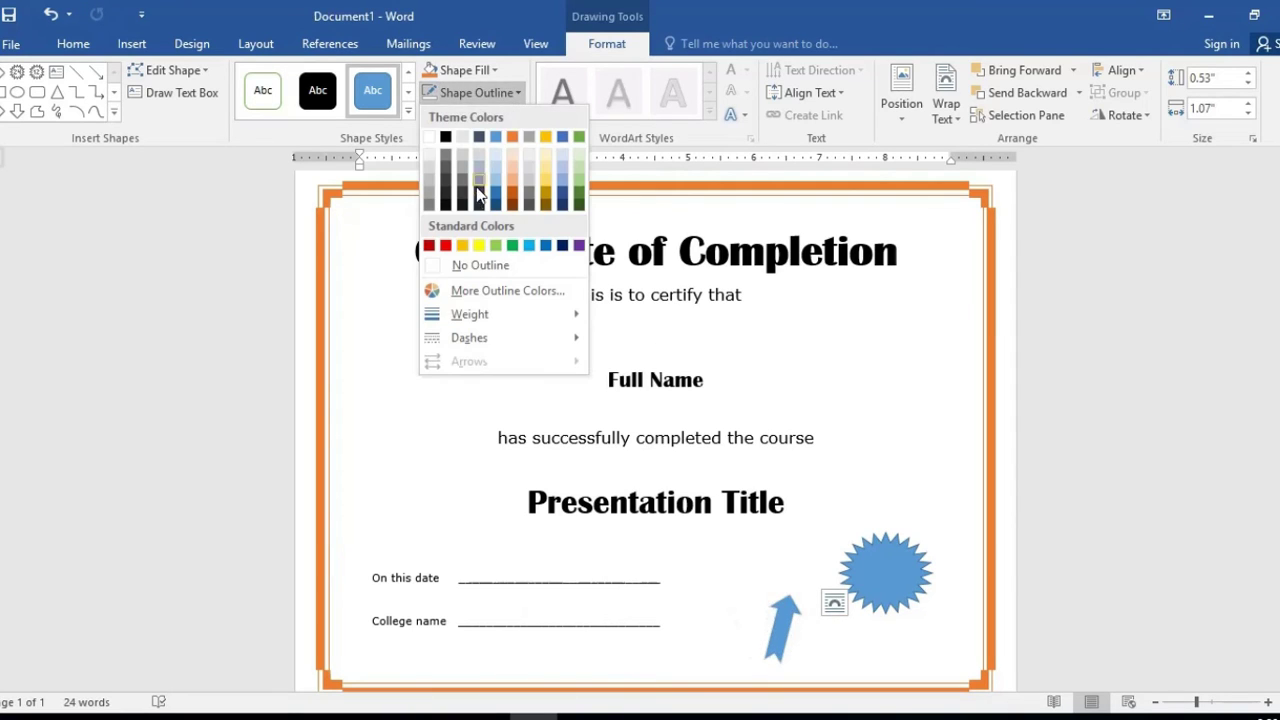
left_click(464, 266)
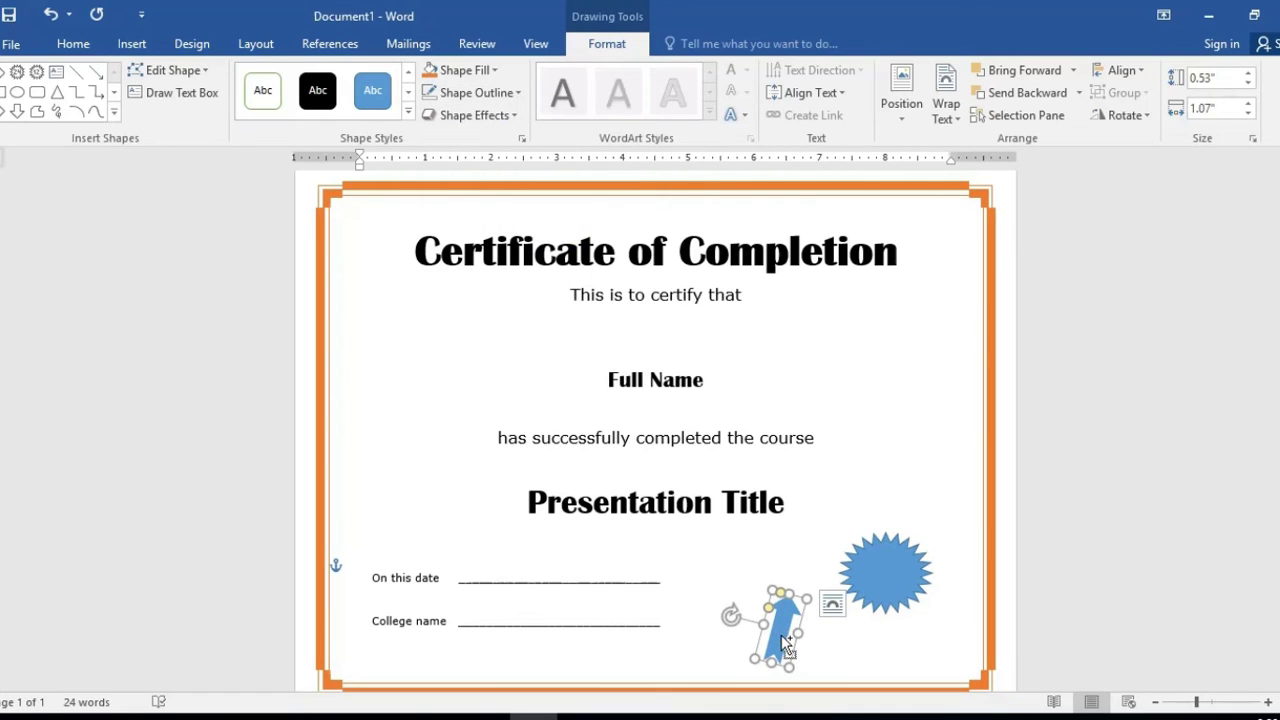
Duplicate the arrow and position both ribbon tails beneath the starburst seal.
left_click_drag(781, 636, 883, 634, "ctrl")
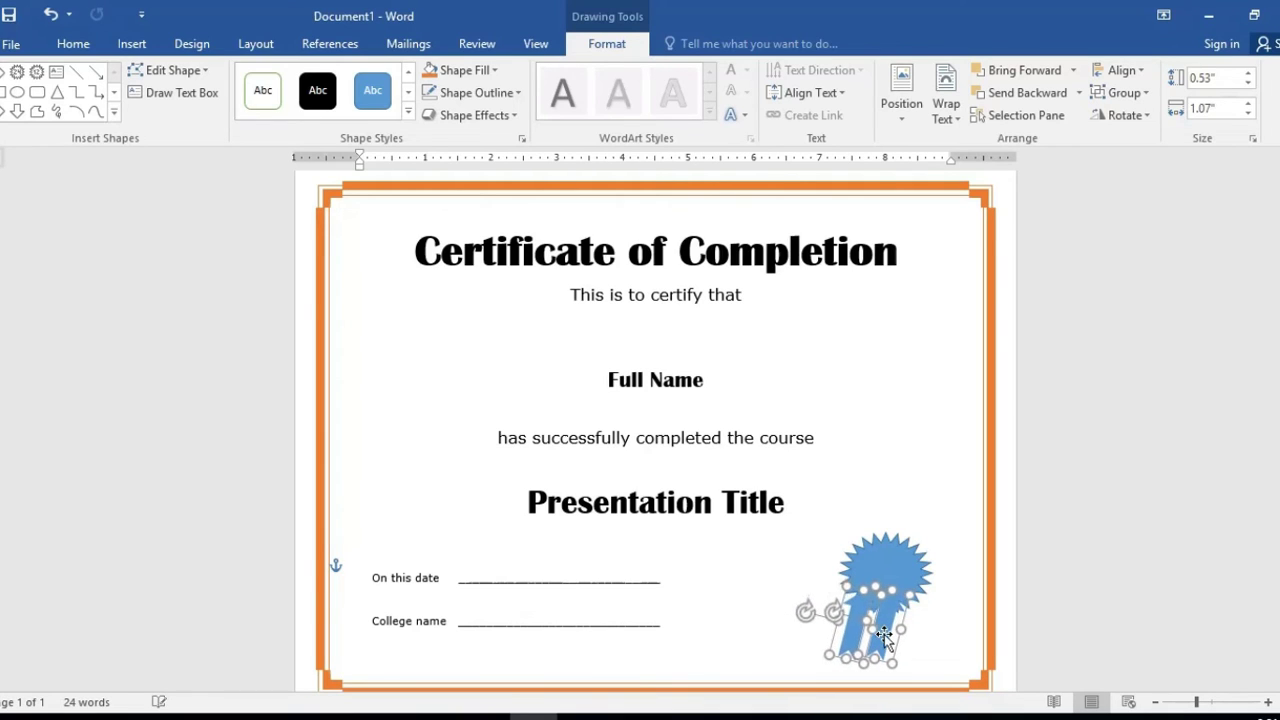
left_click(917, 634)
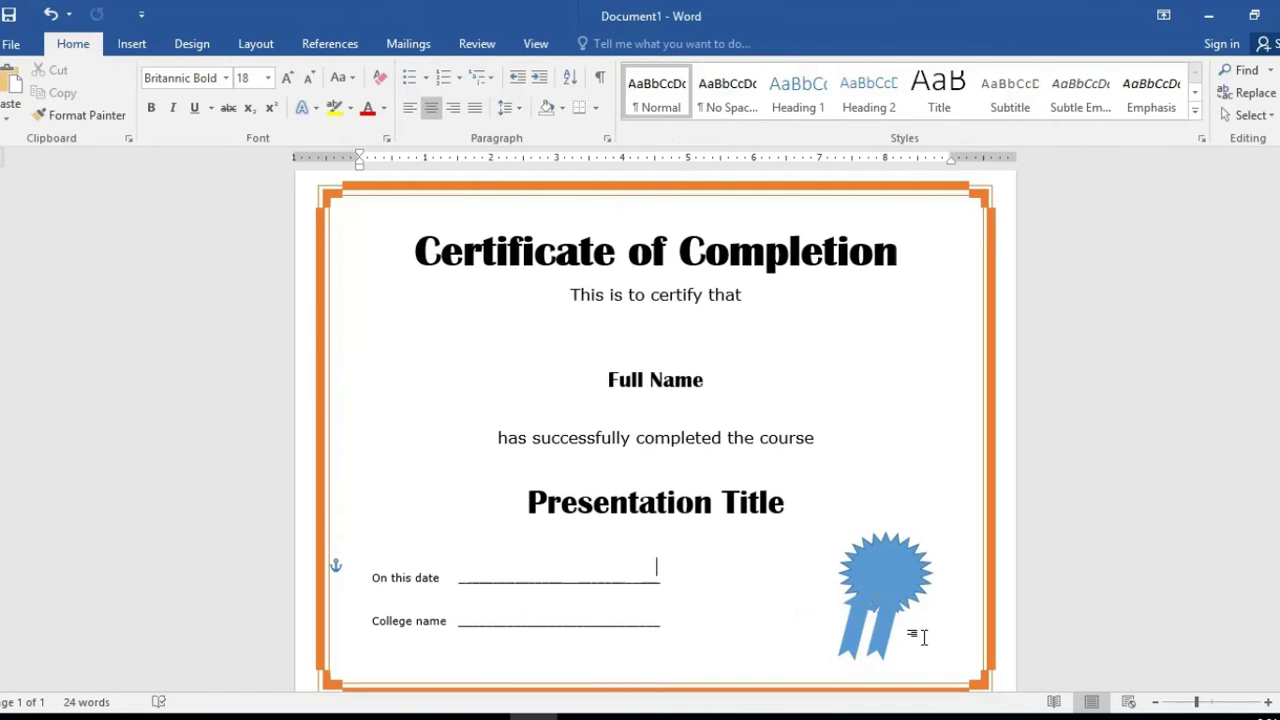
left_click(882, 630)
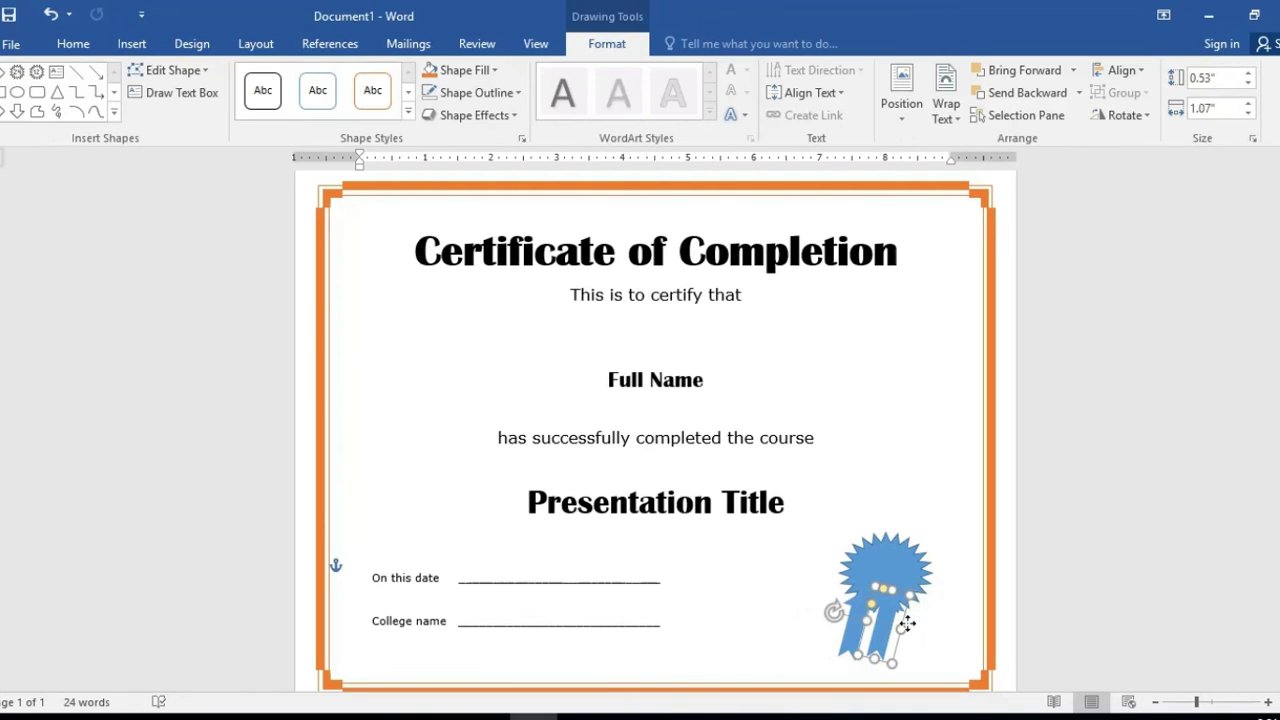
mouse_move(882, 630)
left_mouse_down()
mouse_move(916, 626)
mouse_move(895, 638)
mouse_move(919, 619)
left_mouse_up()
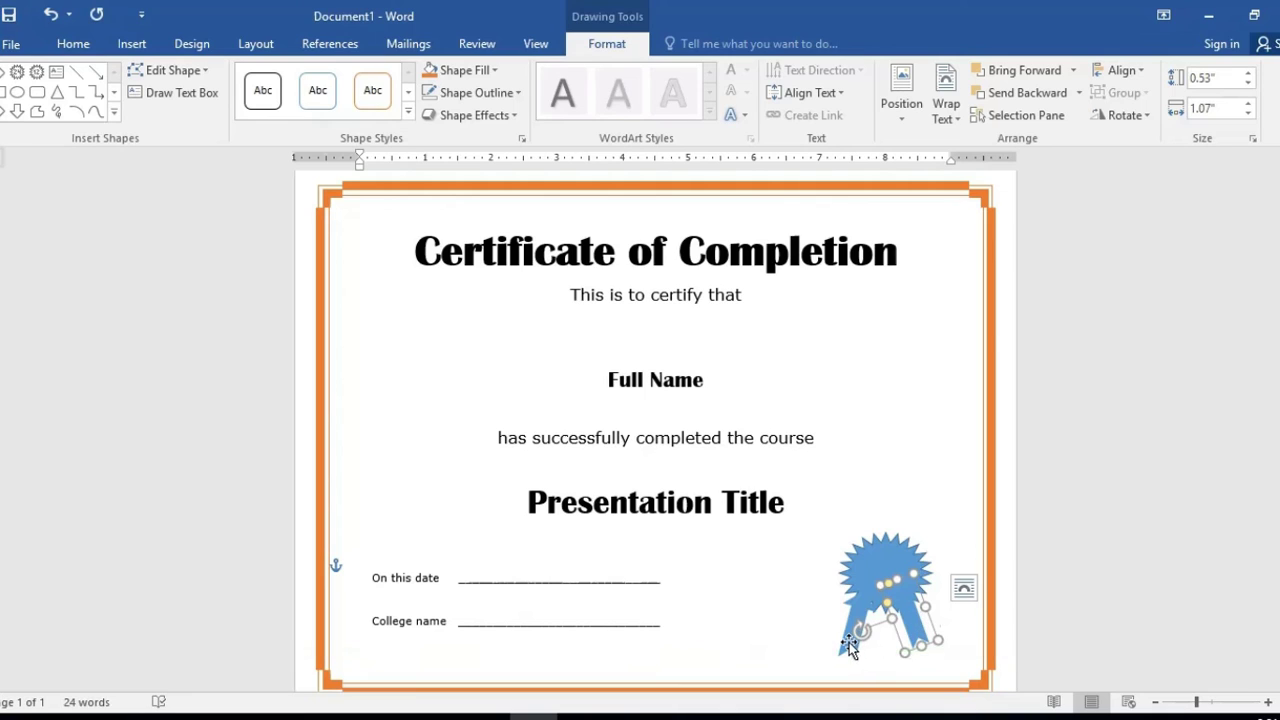
left_click(850, 645)
left_click_drag(850, 645, 865, 625)
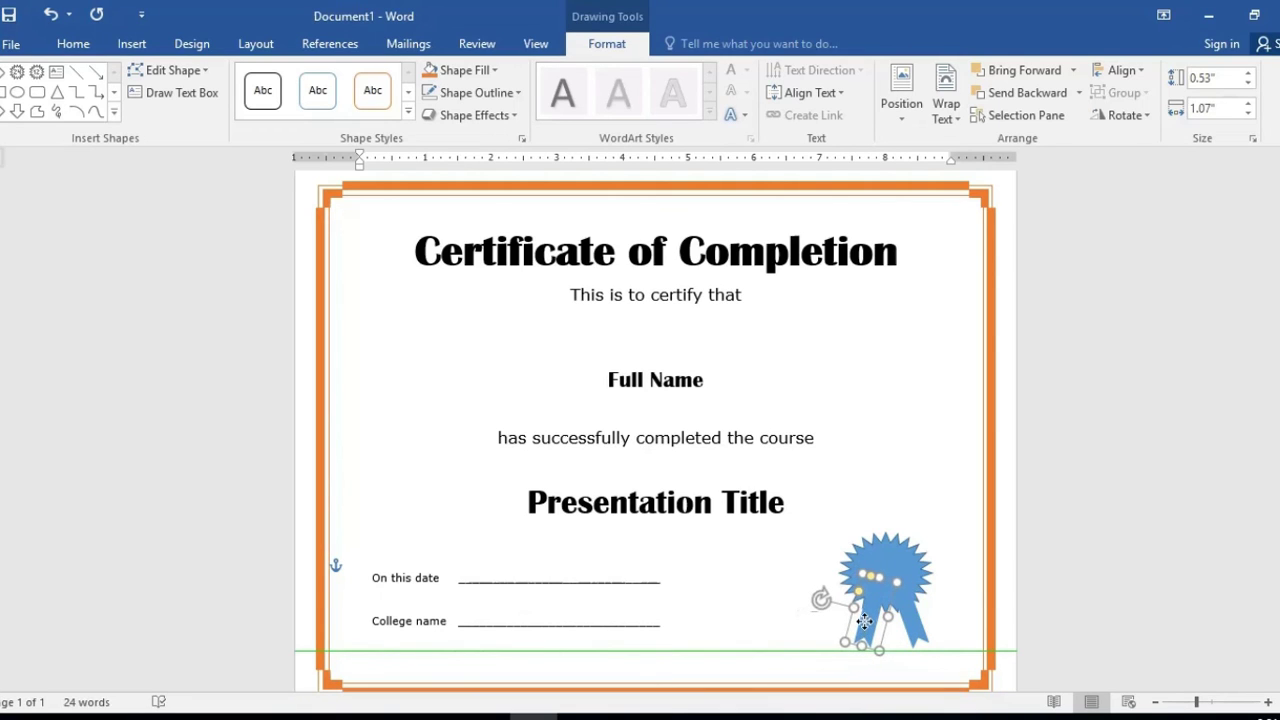
left_click_drag(865, 622, 865, 622)
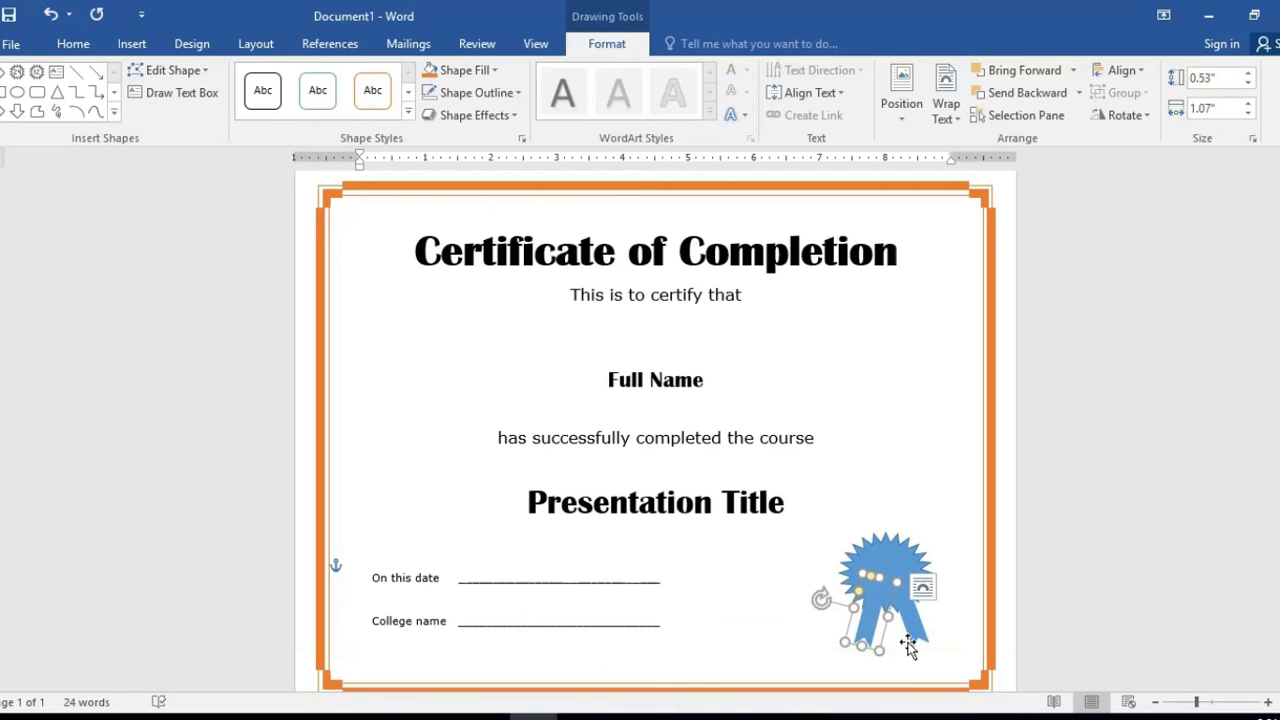
Set the starburst in front of text, fill it orange, and remove its outline.
left_click(890, 554)
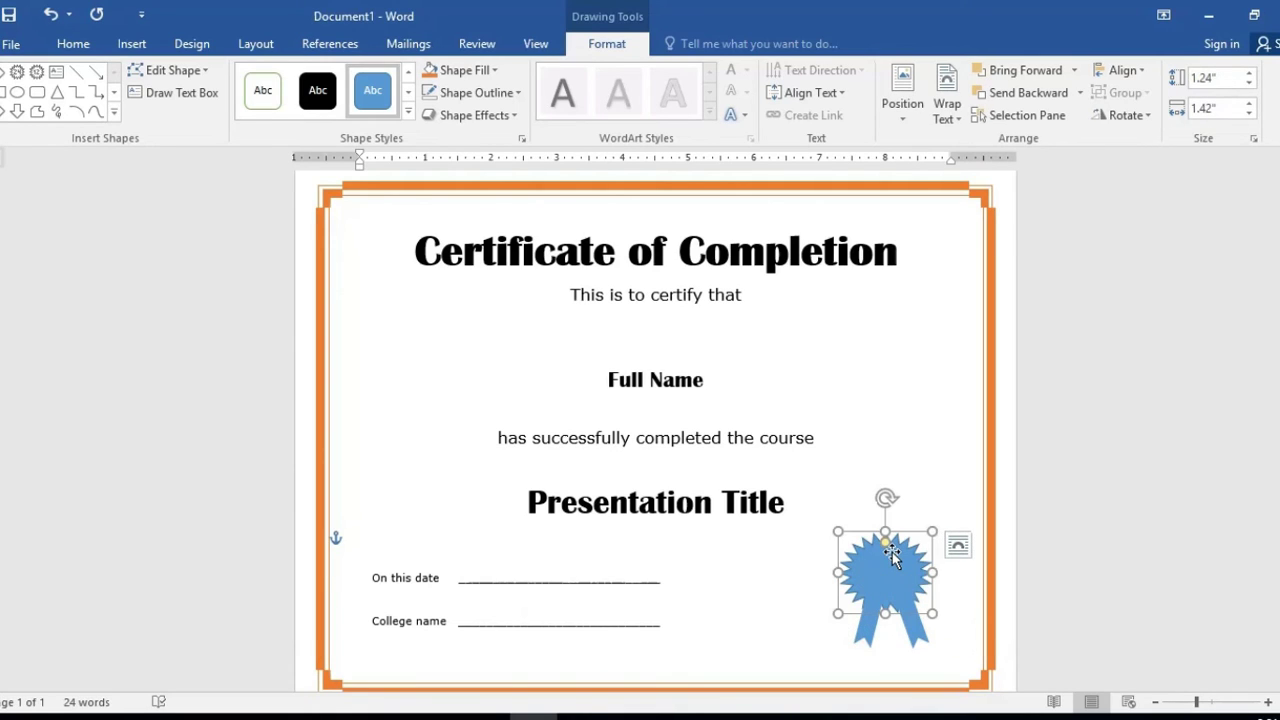
left_click(960, 551)
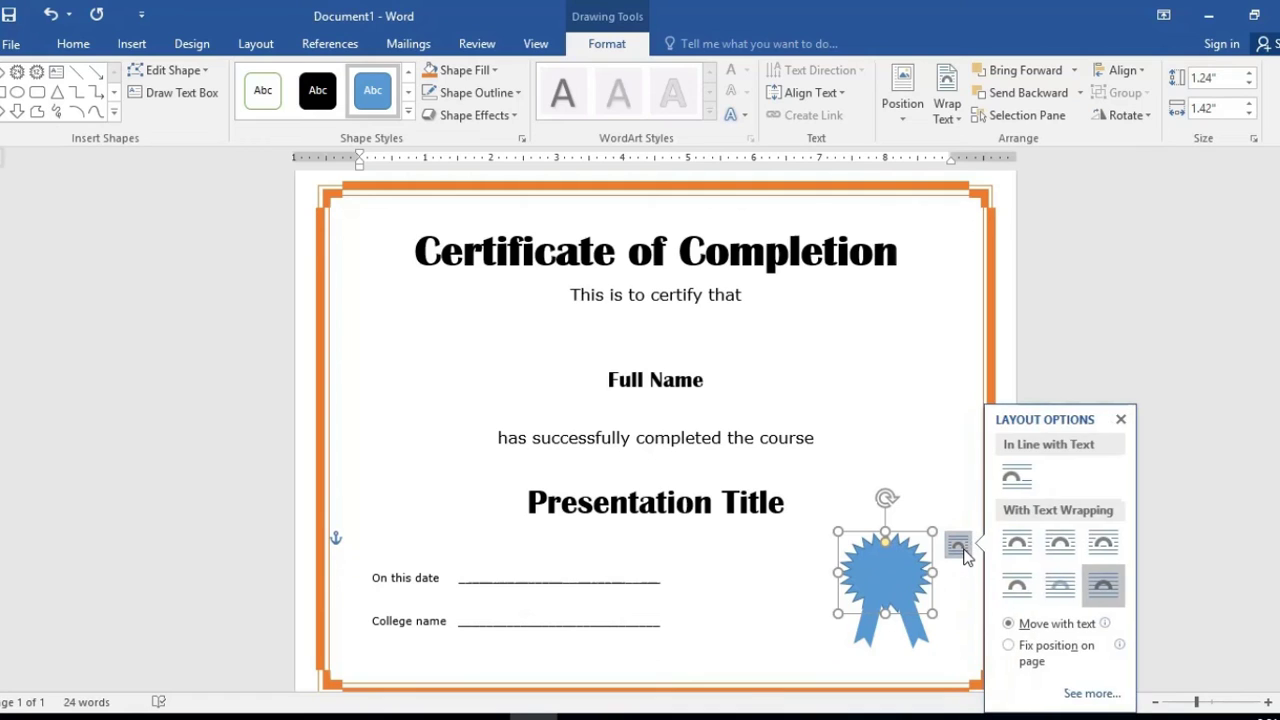
left_click(1093, 586)
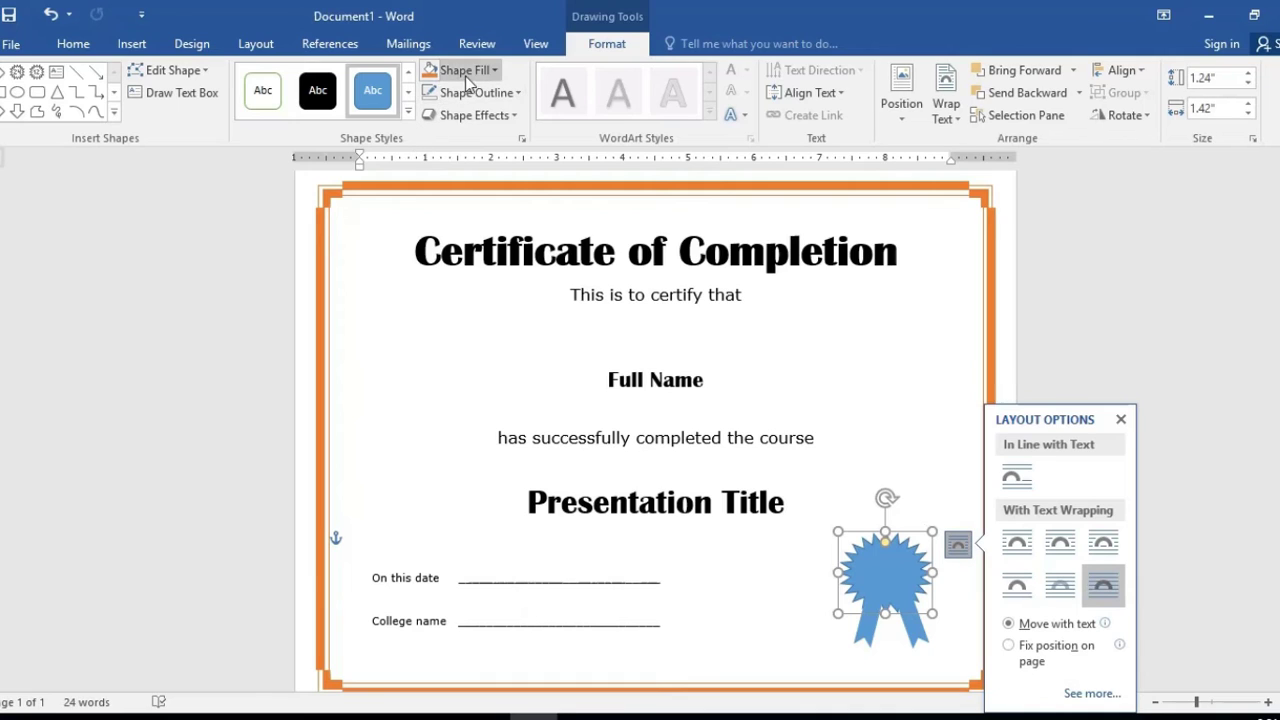
left_click(430, 72)
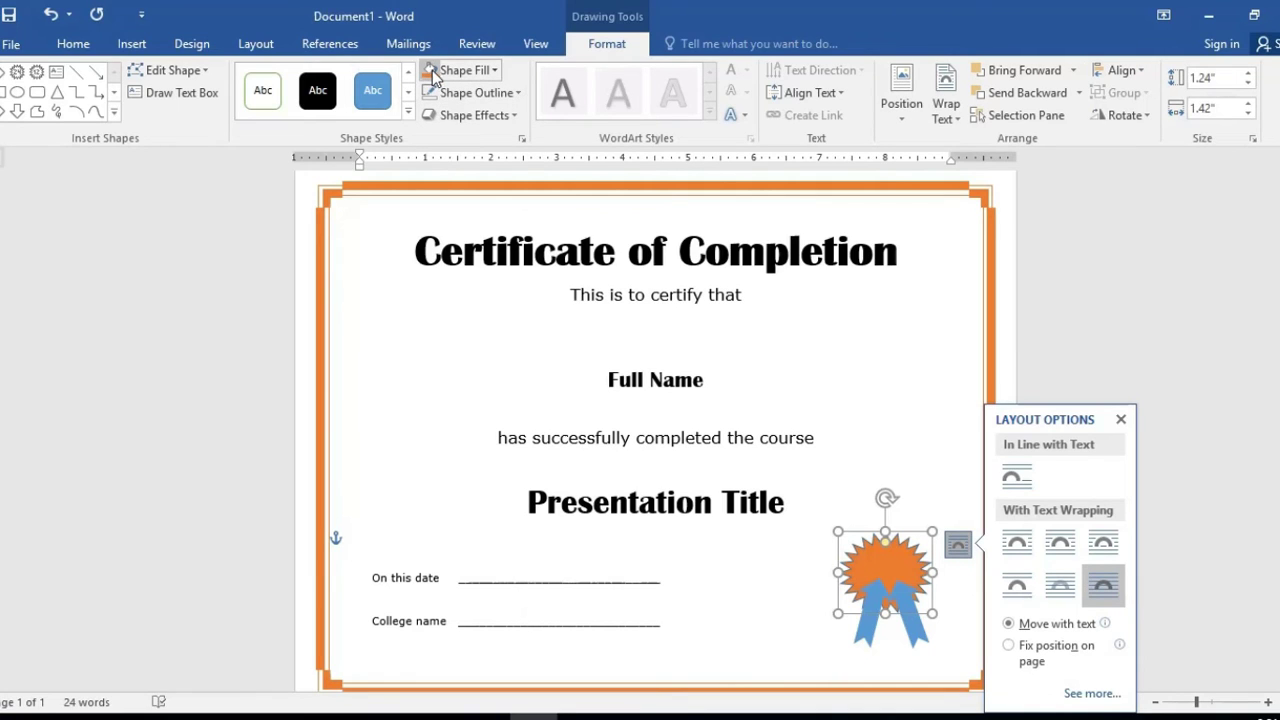
left_click(488, 92)
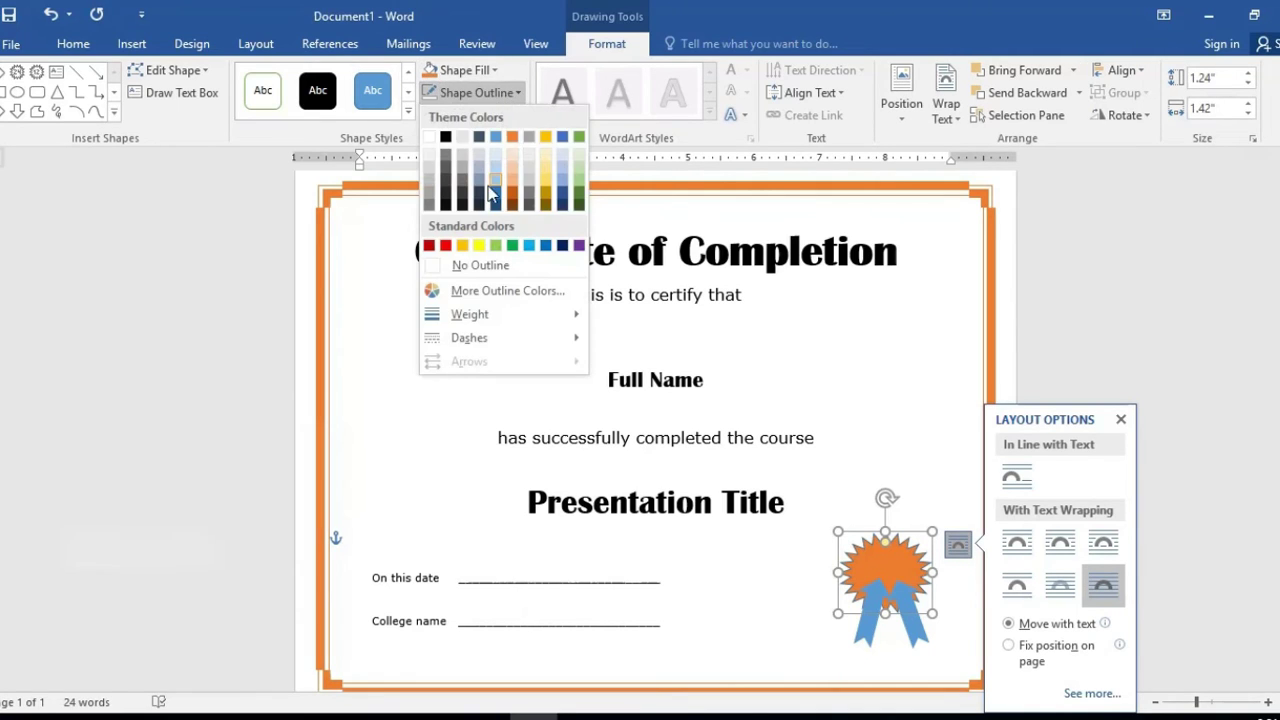
left_click(474, 265)
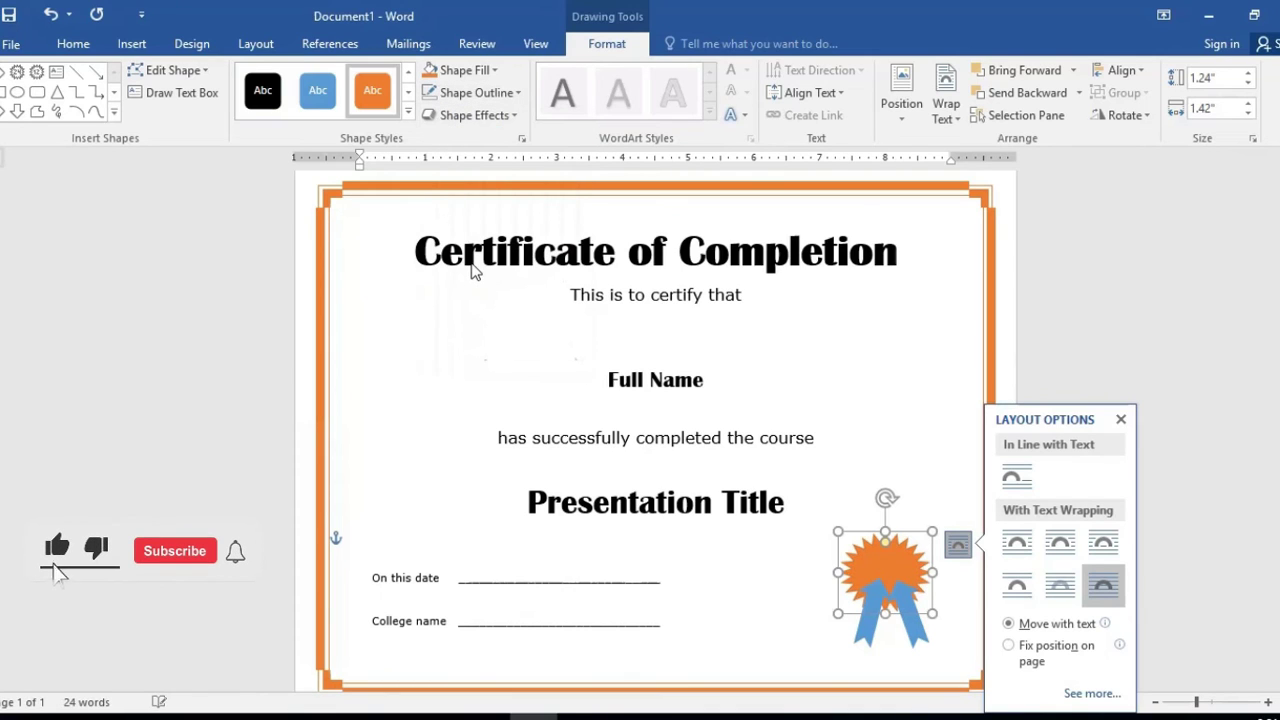
Fill the blue ribbon tail orange and place the seal behind the text.
left_click(912, 640)
left_click(963, 590)
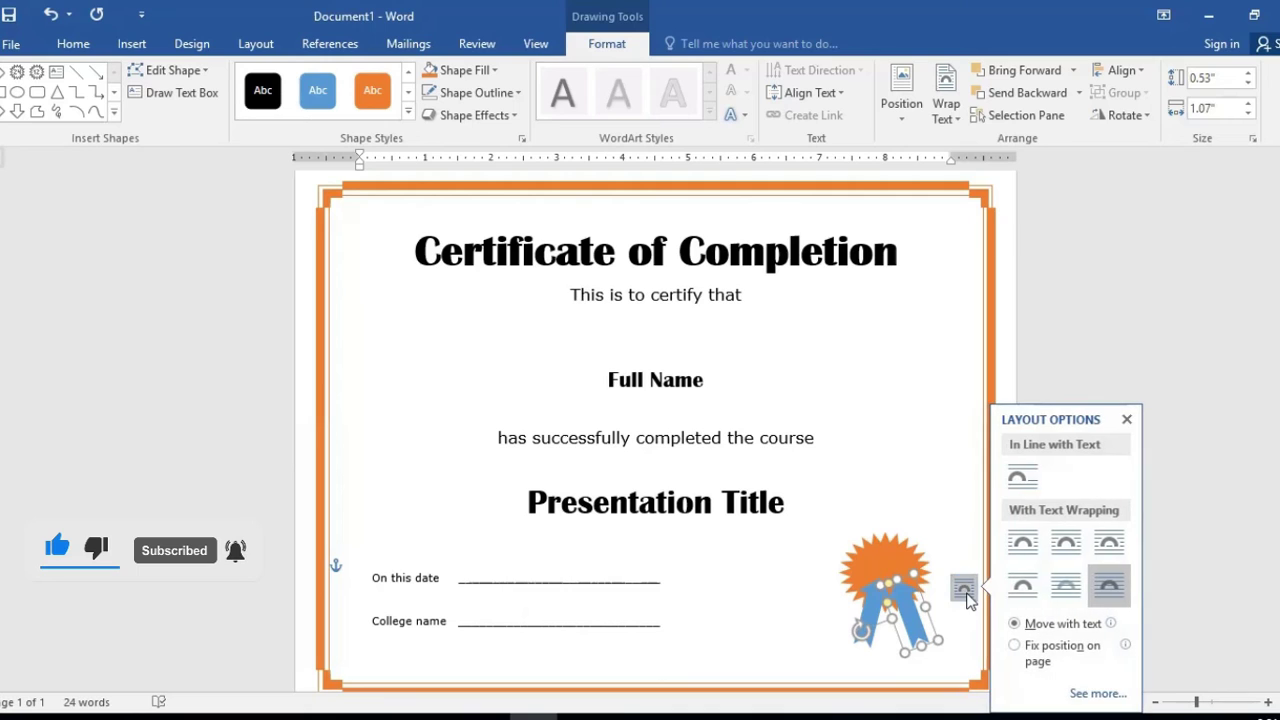
left_click(1066, 586)
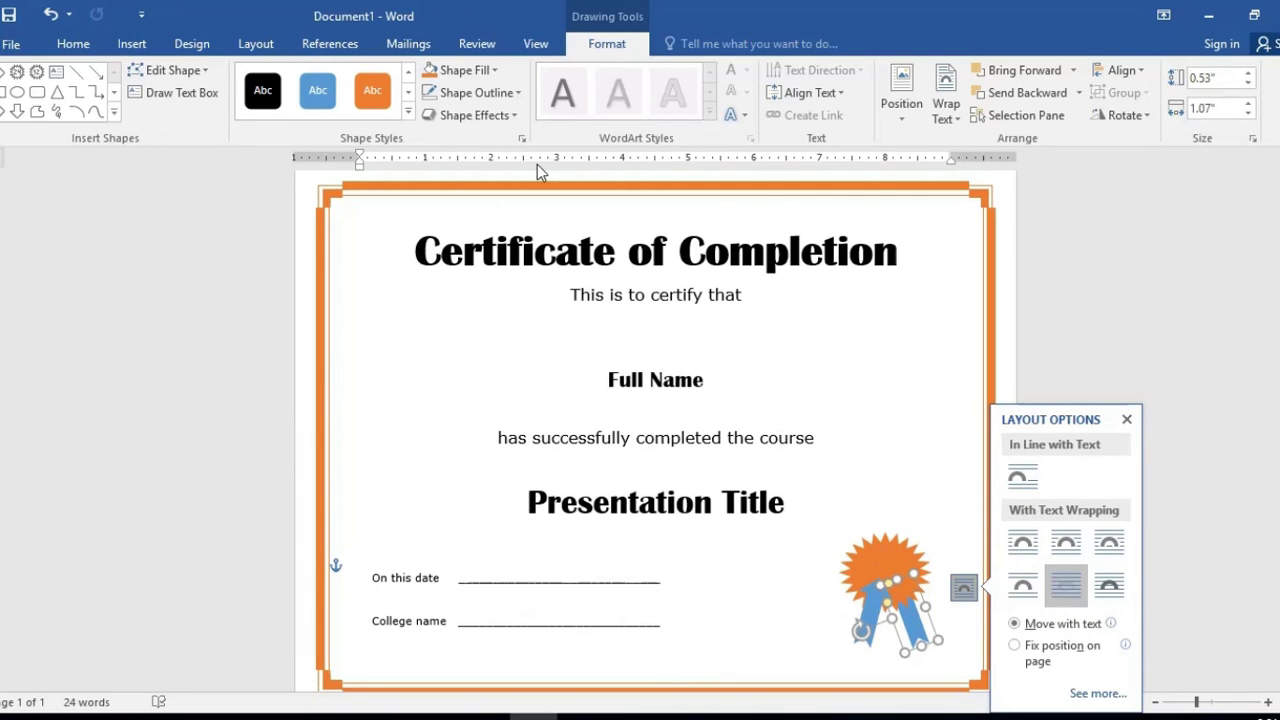
key("ctrl+z")
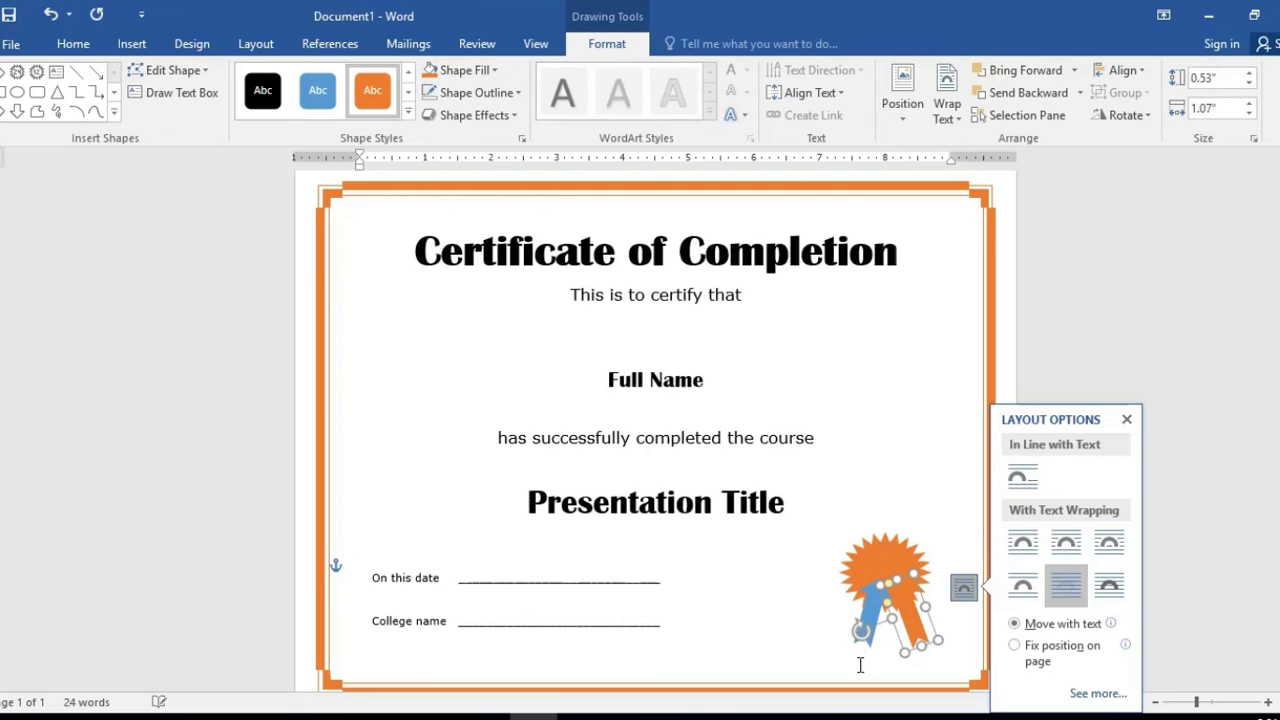
left_click(868, 620)
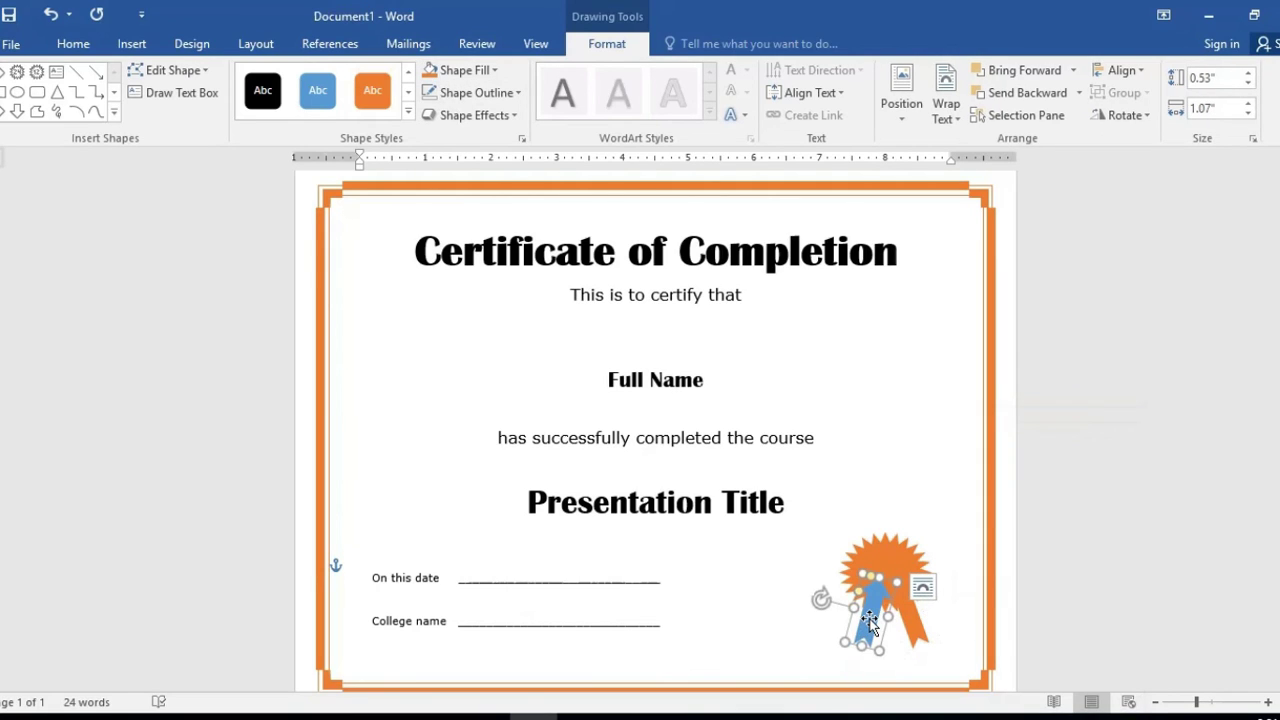
left_click(428, 71)
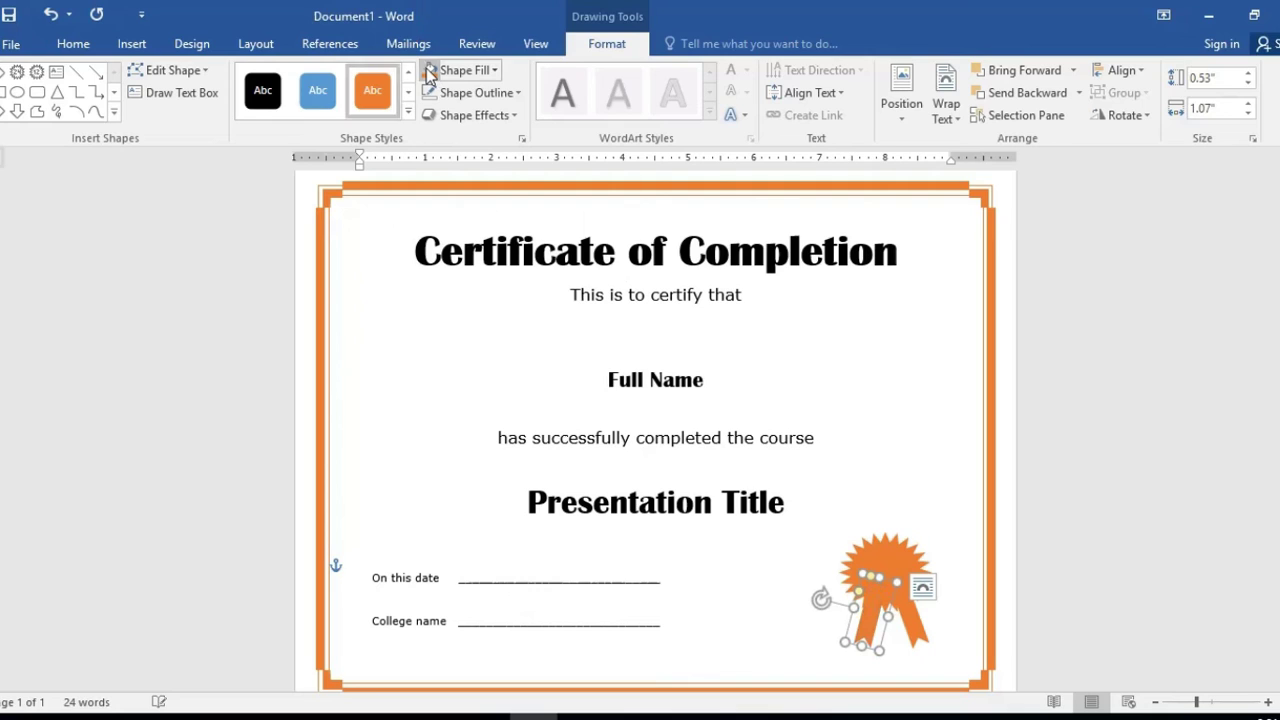
left_click(924, 594)
left_click(1022, 590)
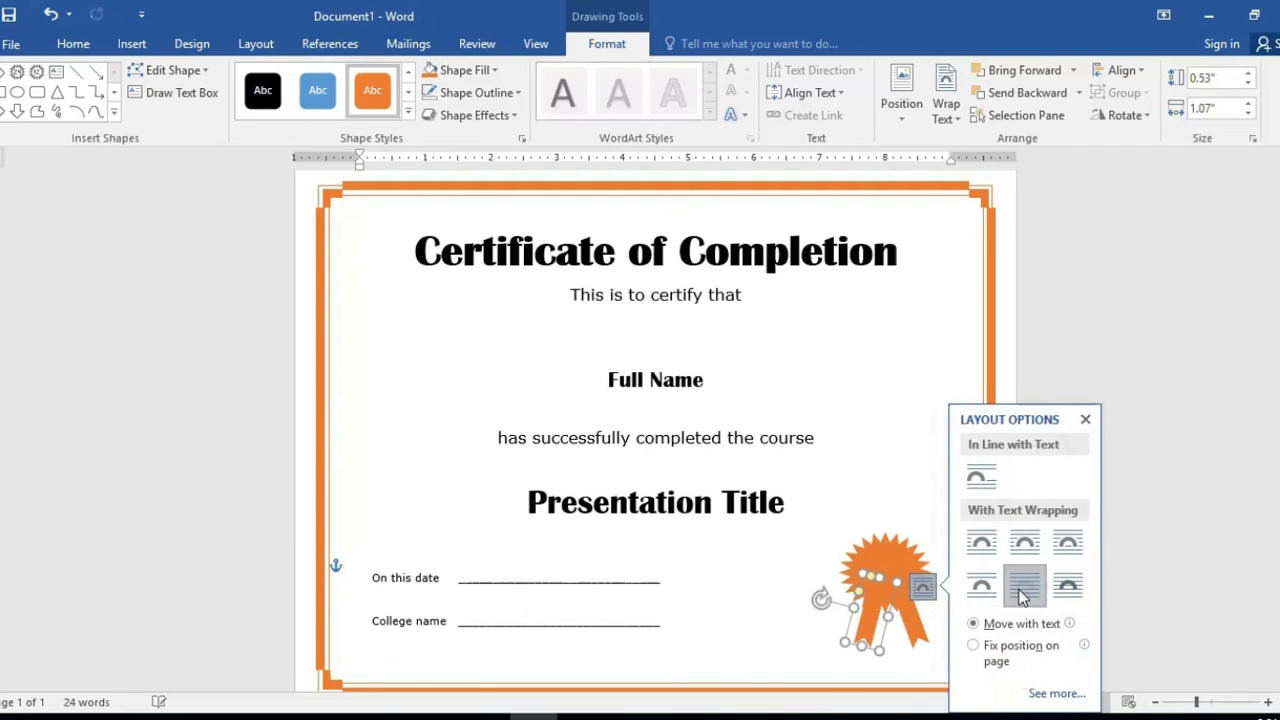
left_click(891, 410)
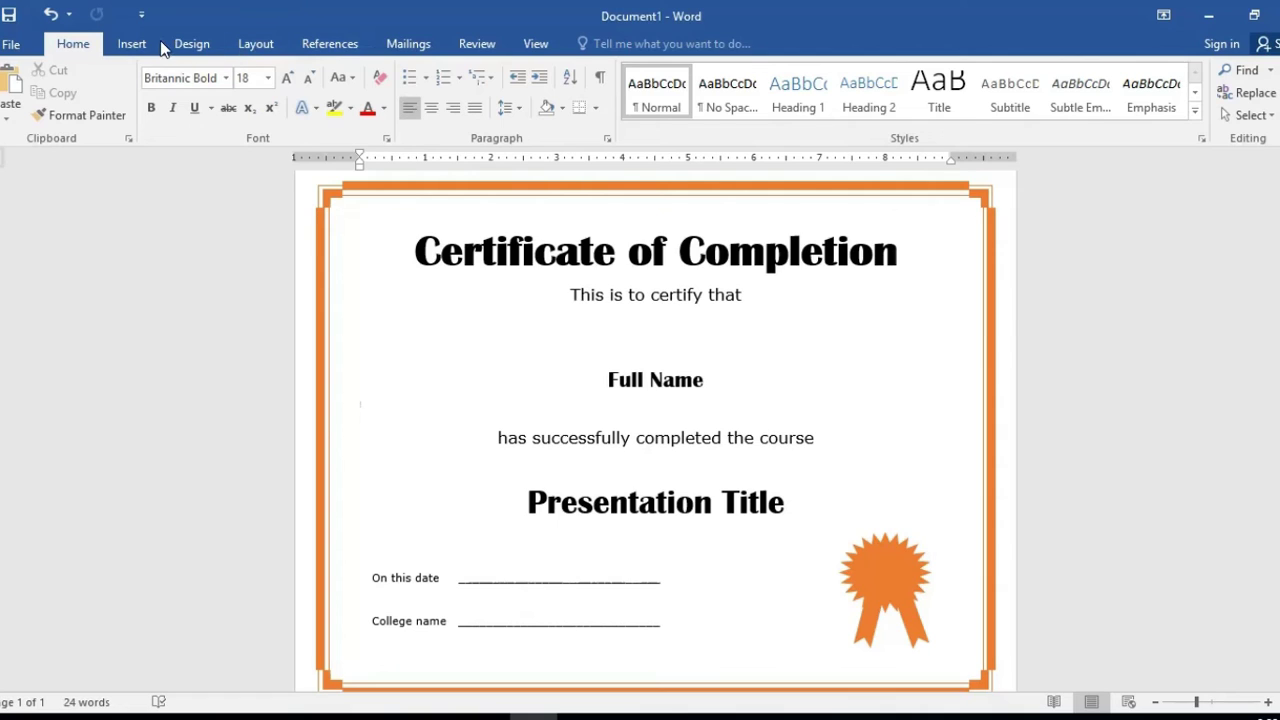
Draw an oval circle centred on the orange rosette seal.
left_click(135, 47)
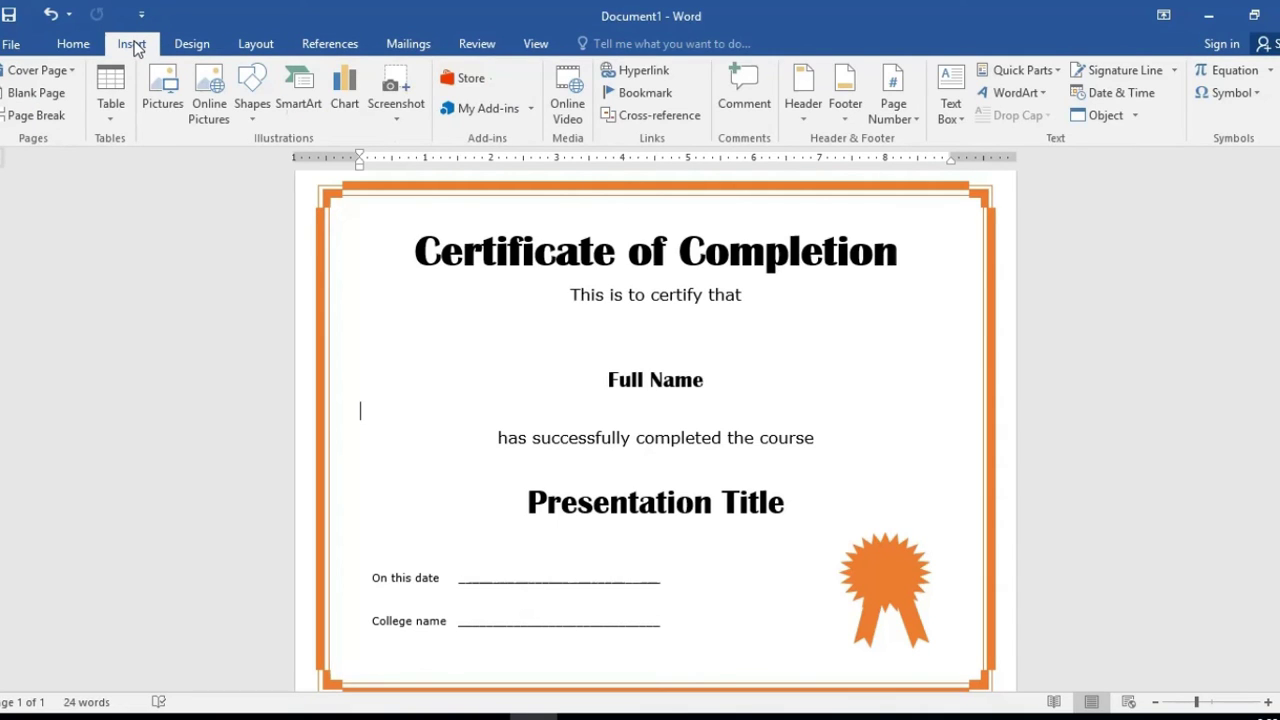
left_click(253, 104)
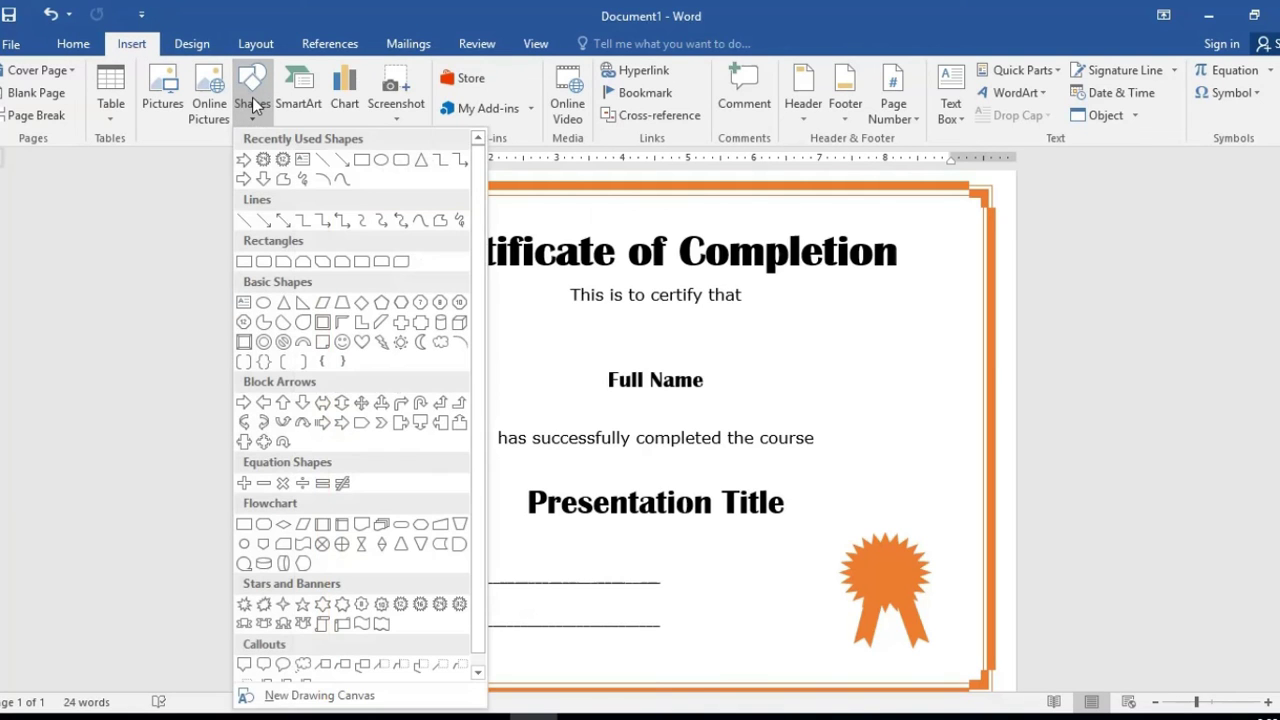
left_click(381, 160)
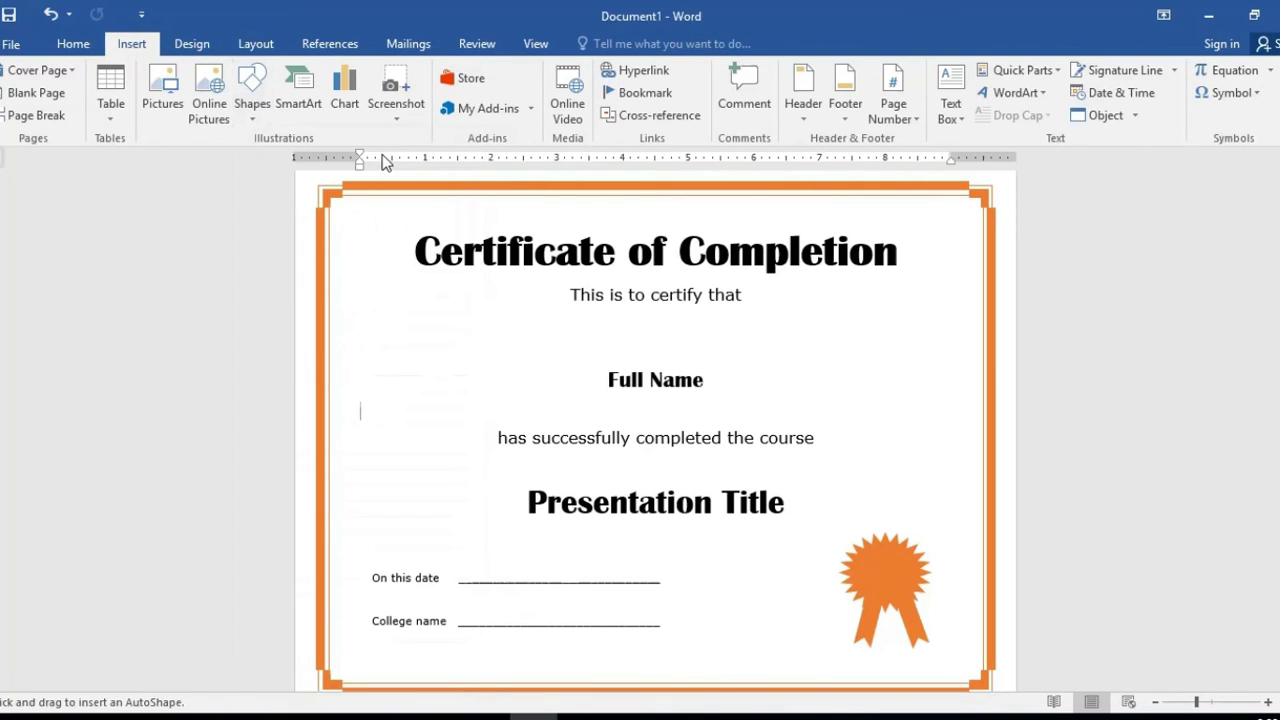
mouse_move(846, 360)
left_mouse_down()
mouse_move(914, 429)
mouse_move(891, 580)
mouse_move(911, 591)
mouse_move(894, 578)
left_mouse_up()
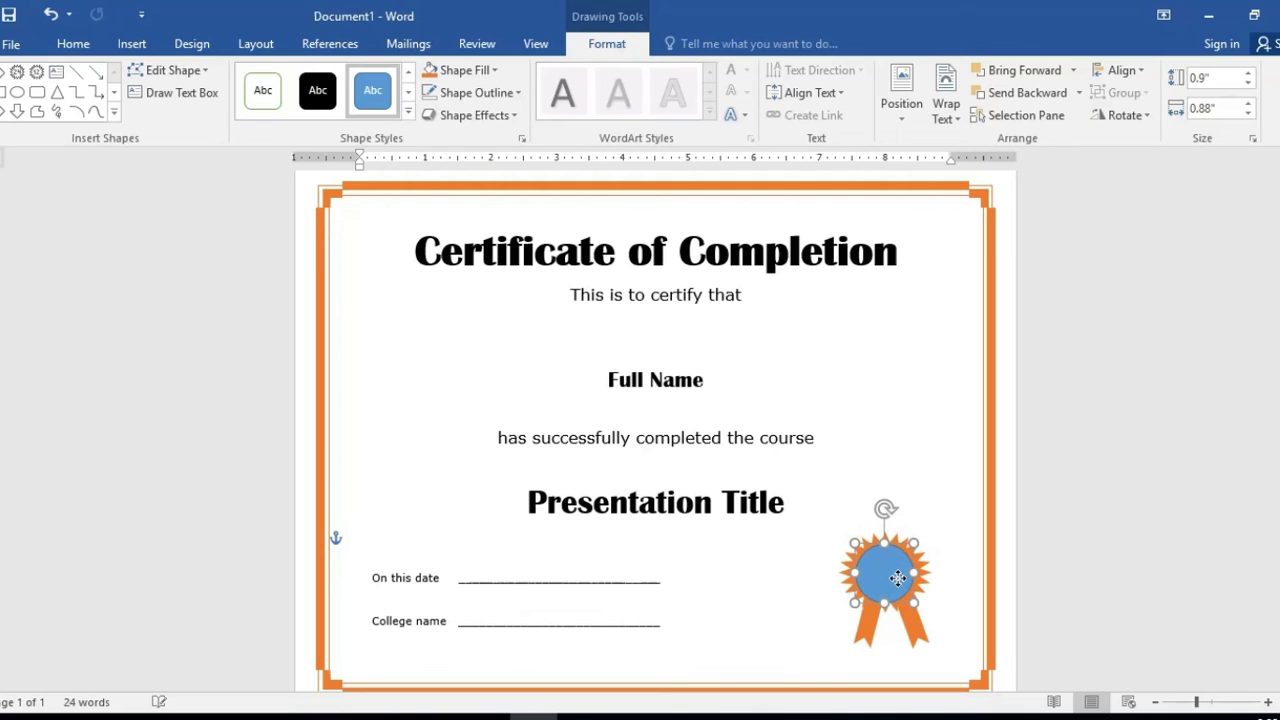
mouse_move(898, 578)
left_mouse_down()
mouse_move(913, 594)
mouse_move(884, 591)
mouse_move(888, 581)
left_mouse_up()
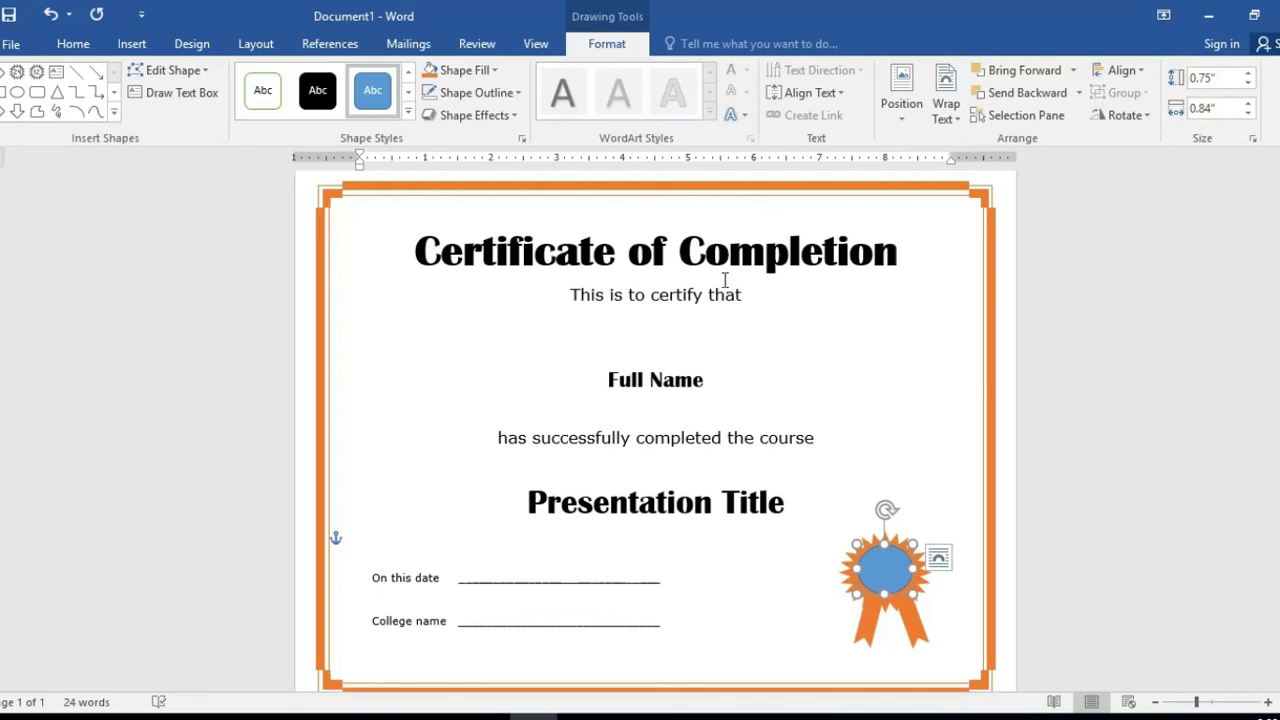
Remove the circle's outline and fill it with light grey.
left_click(499, 99)
left_click(455, 267)
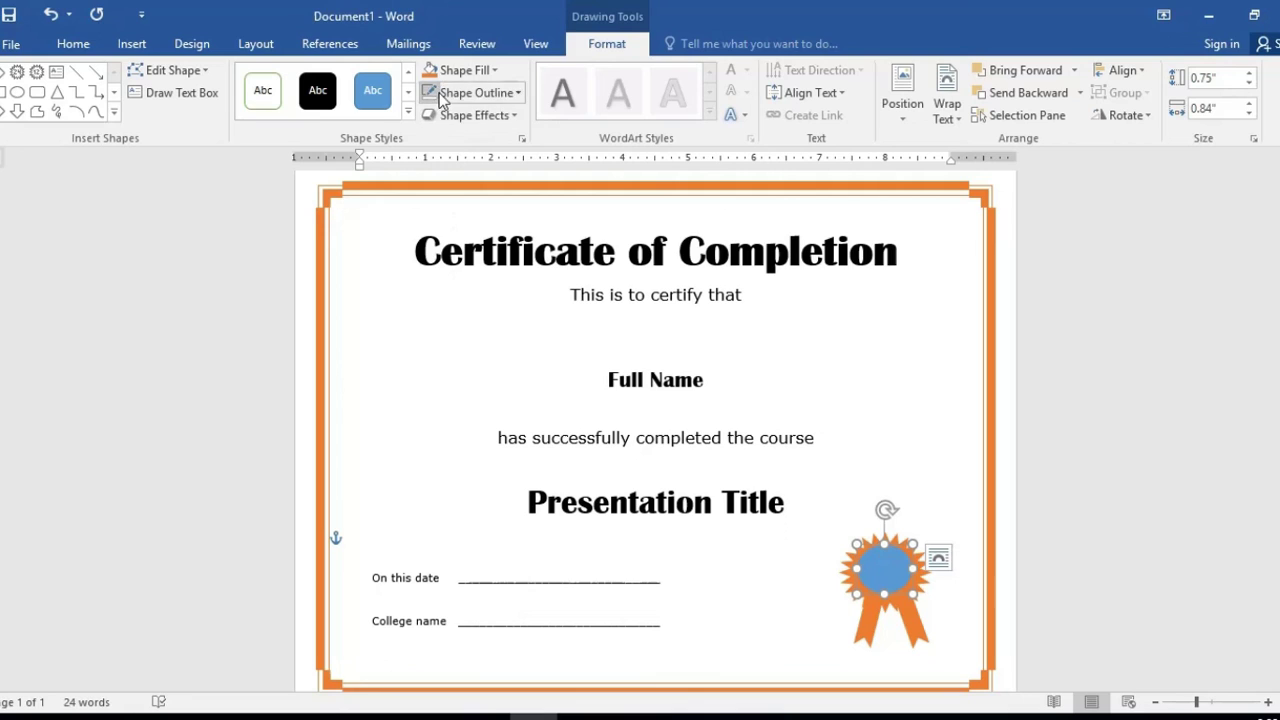
left_click(487, 72)
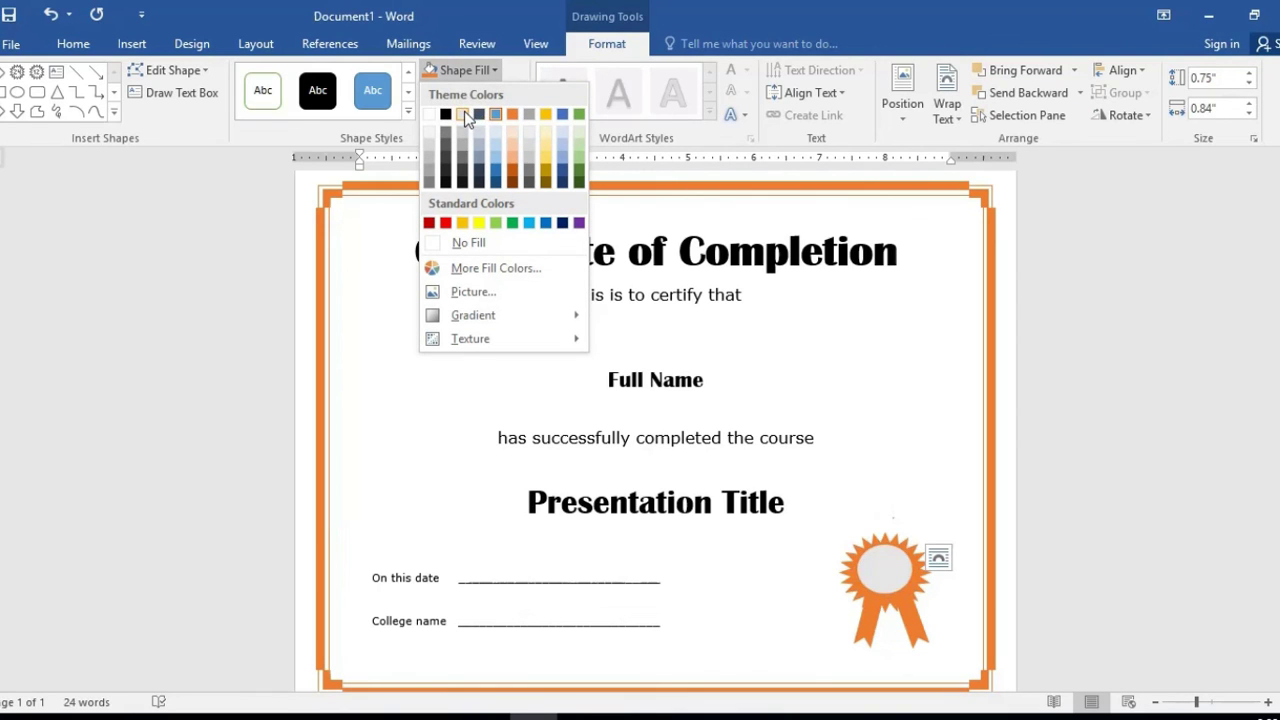
left_click(464, 114)
left_click(912, 405)
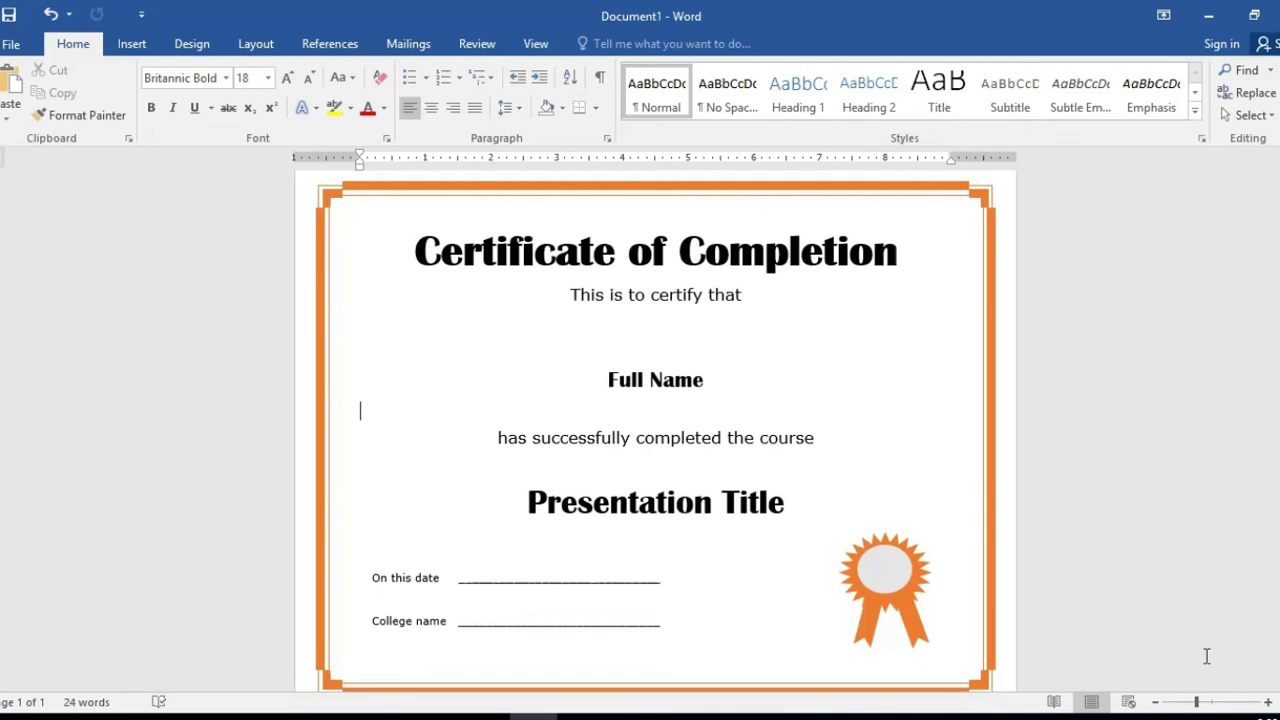
left_click(1267, 702)
left_click(1267, 702)
left_click(1267, 702)
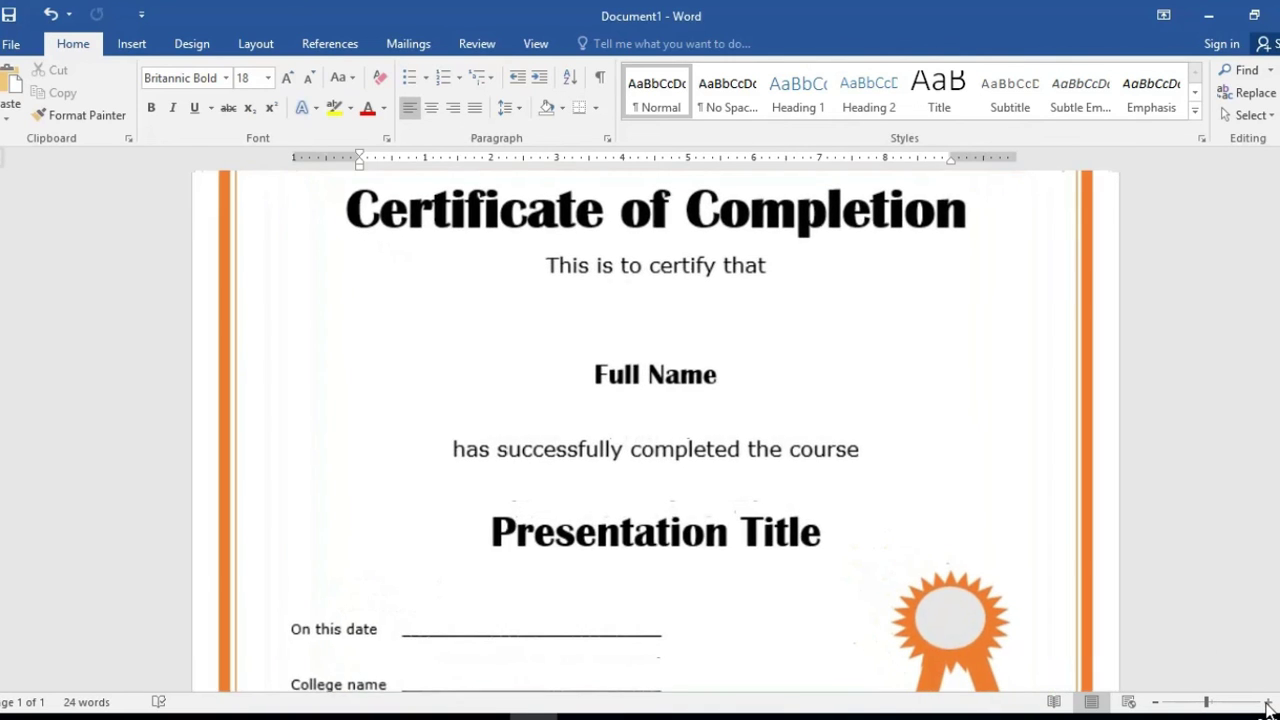
left_click(1267, 702)
left_click(1267, 702)
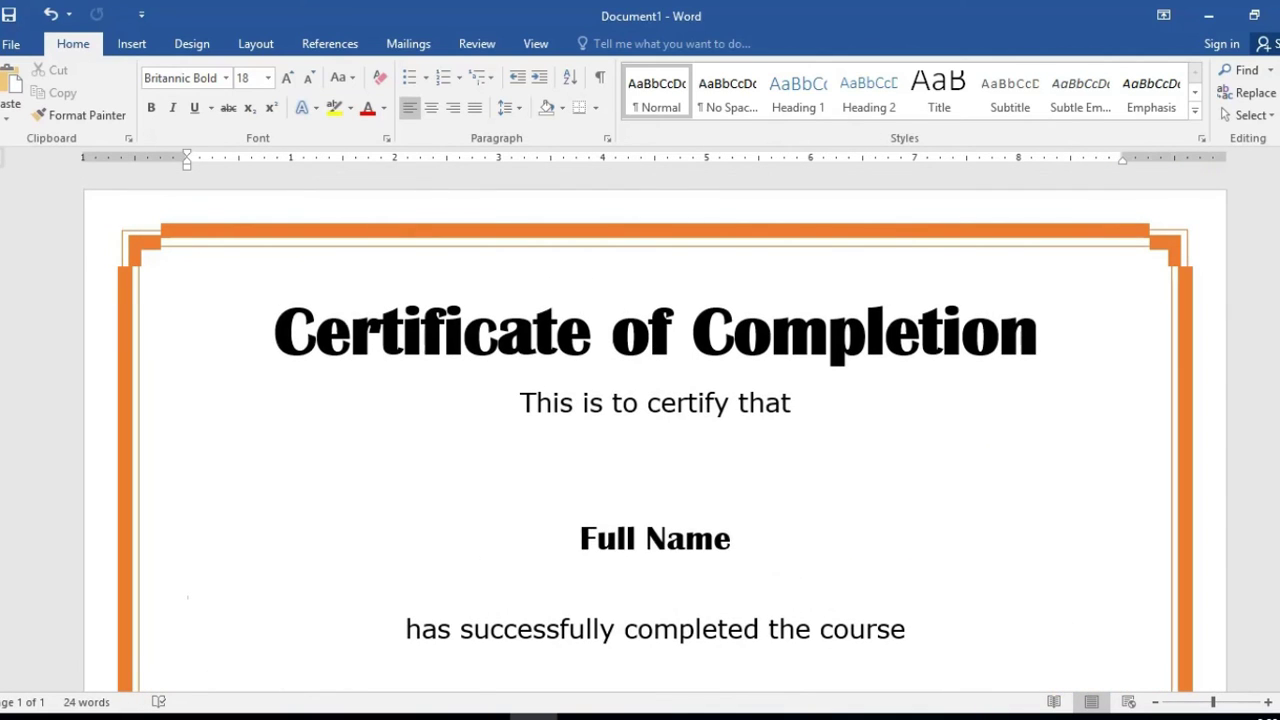
scroll(655, 431, "down", 2)
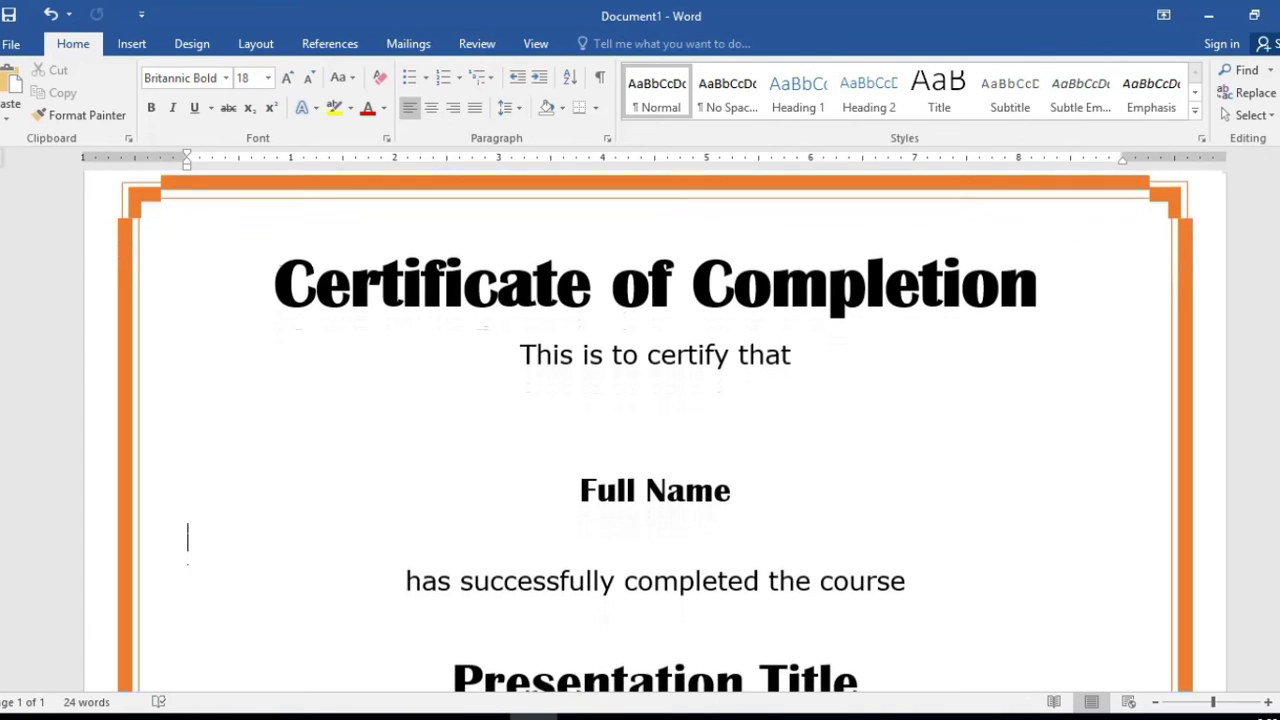
scroll(655, 431, "down", 3)
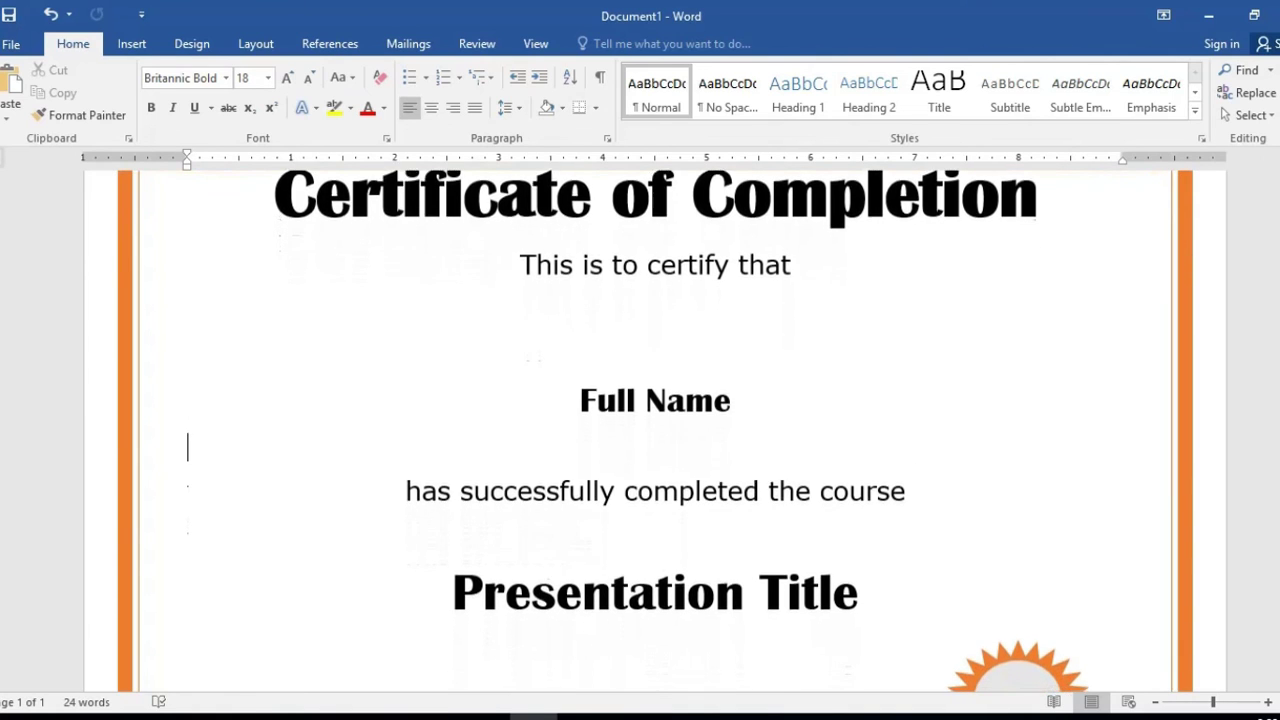
scroll(655, 431, "down", 2)
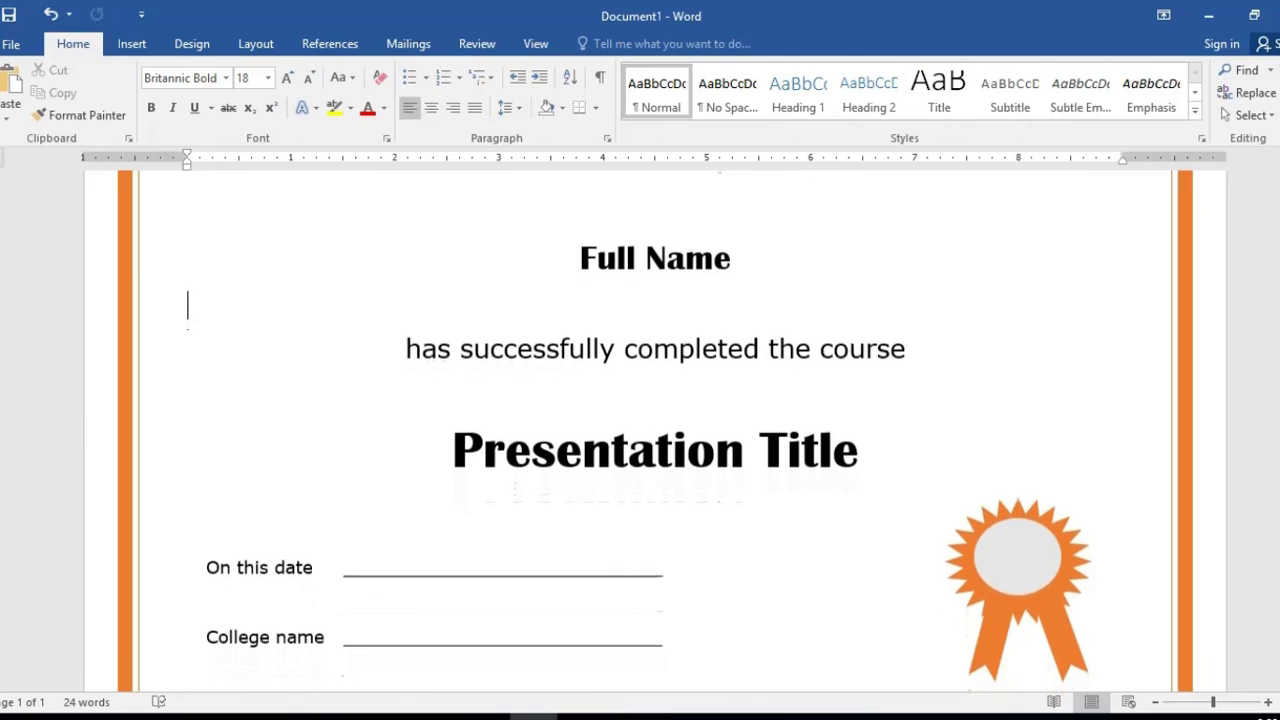
scroll(655, 431, "down", 1)
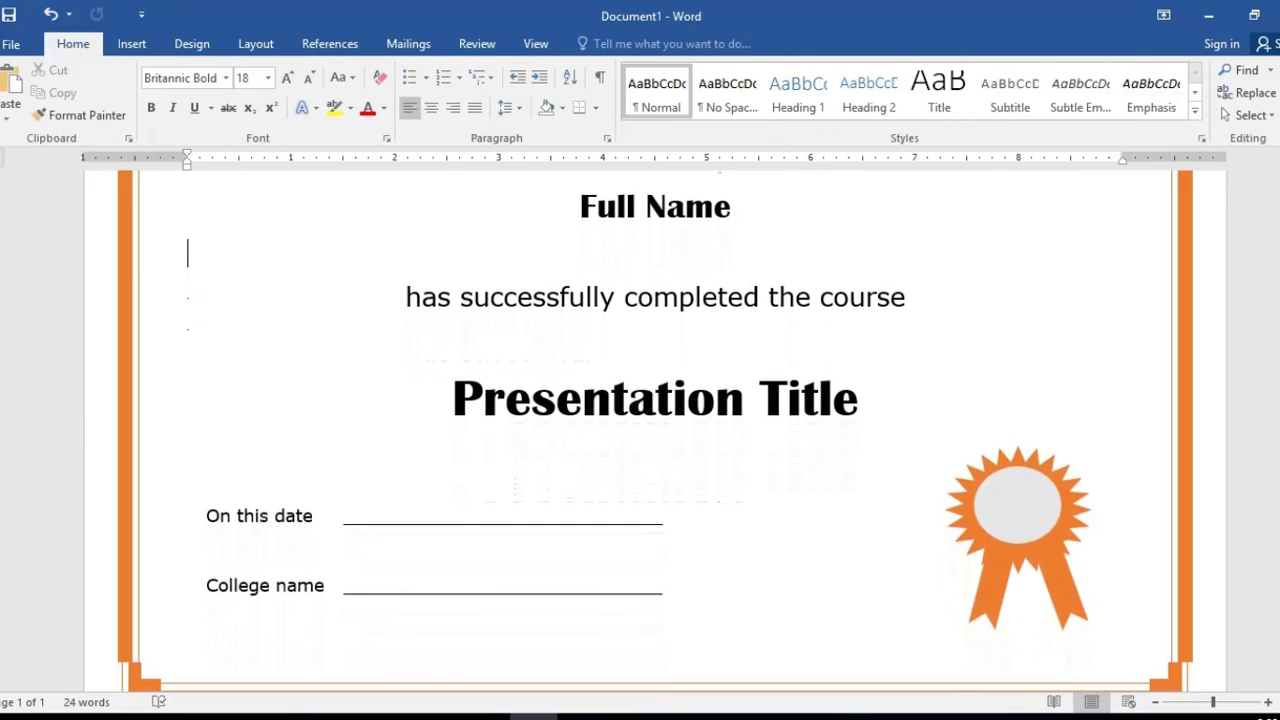
scroll(655, 431, "down", 2)
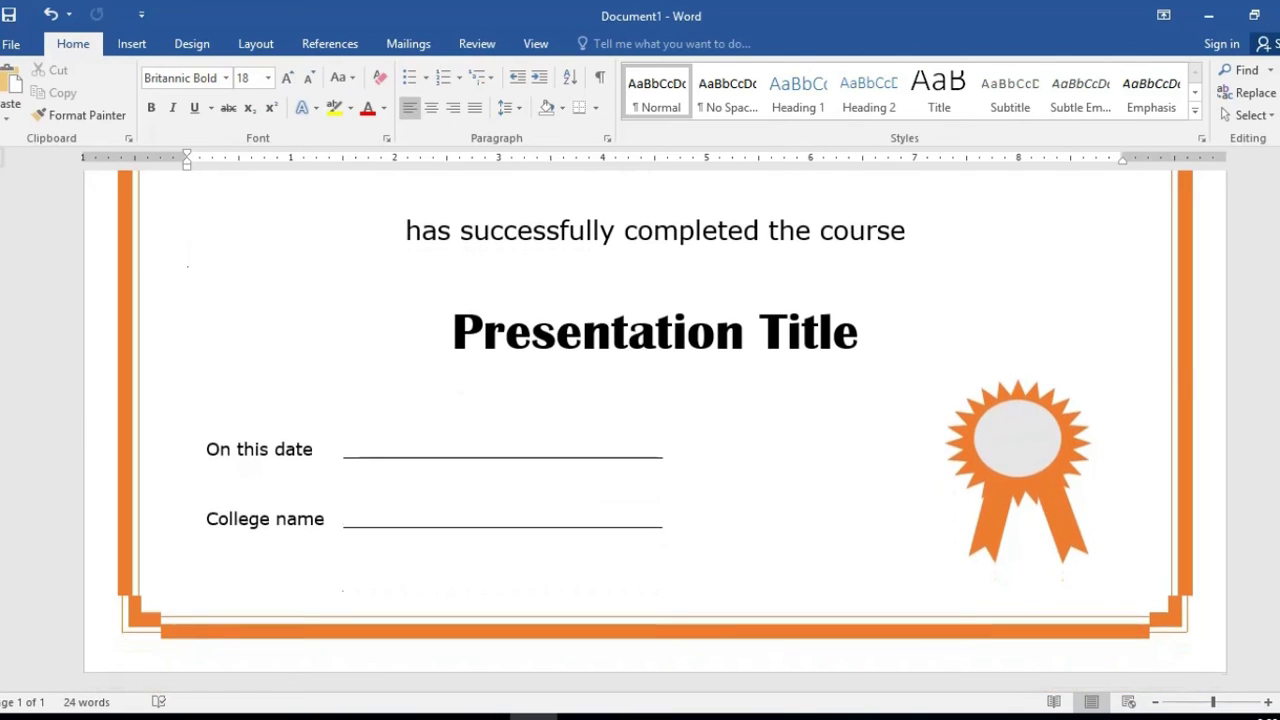
left_click(1157, 703)
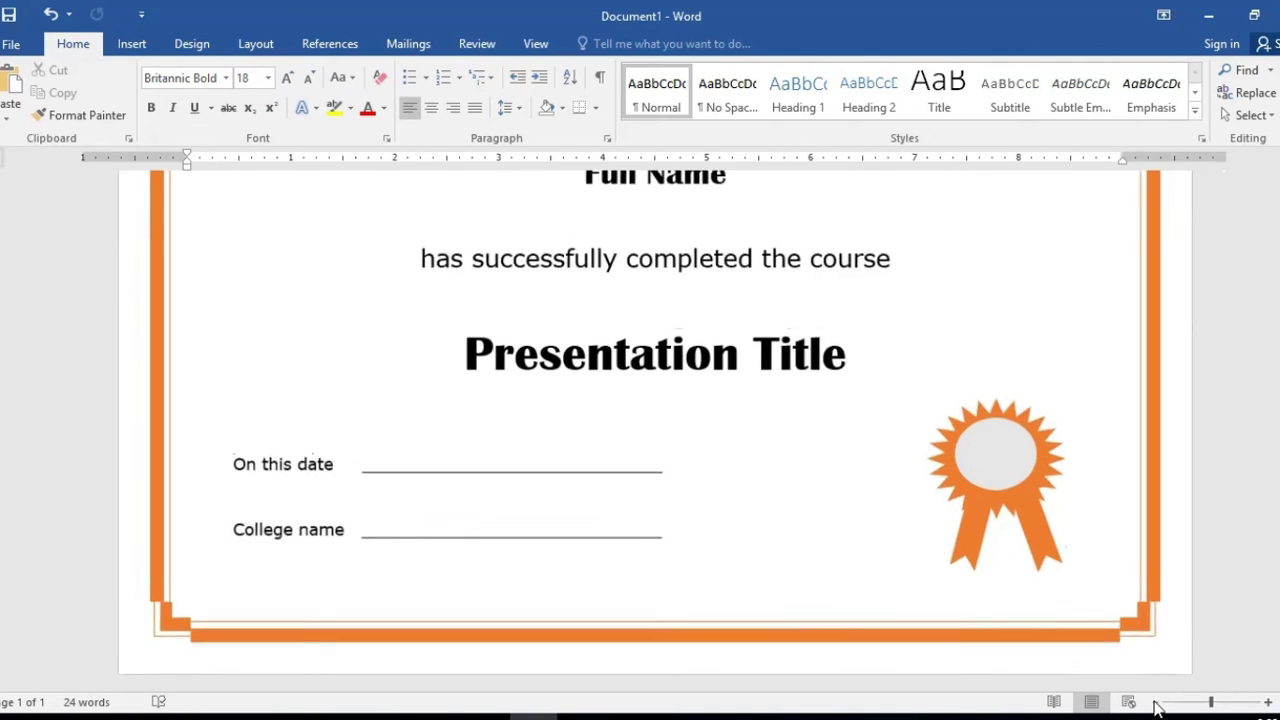
left_click(1157, 703)
left_click(1157, 703)
left_click(1157, 703)
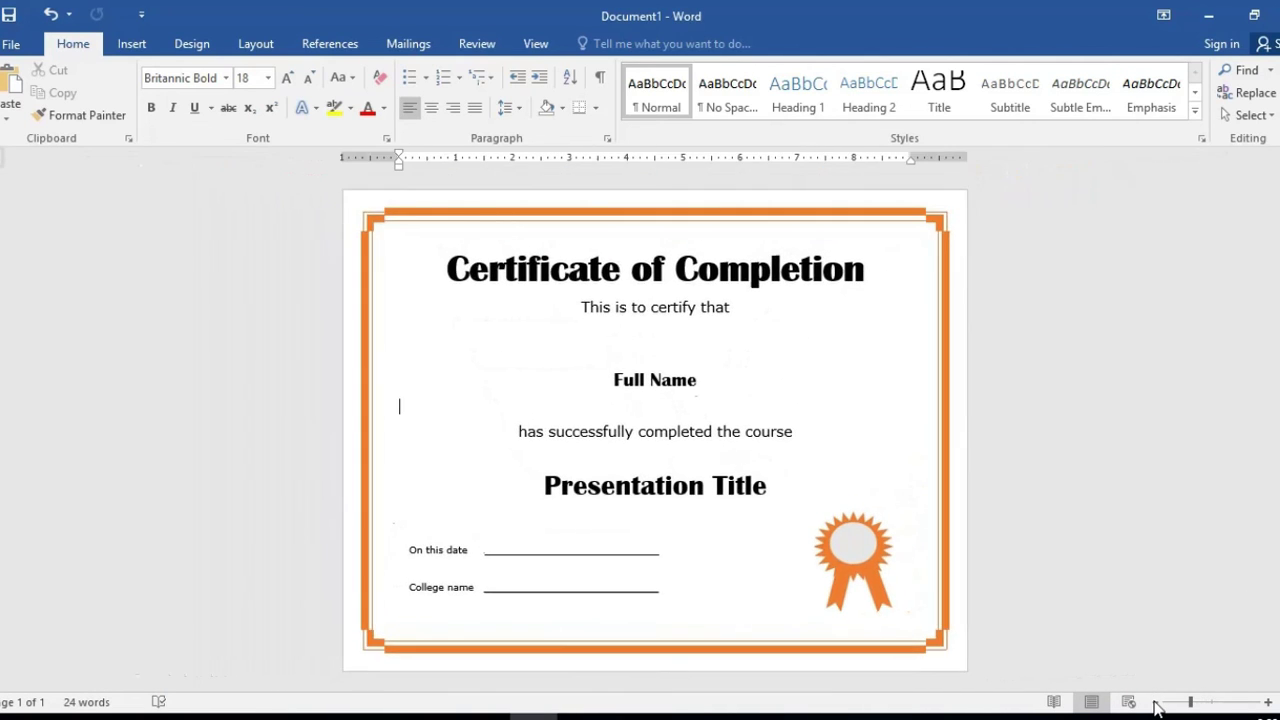